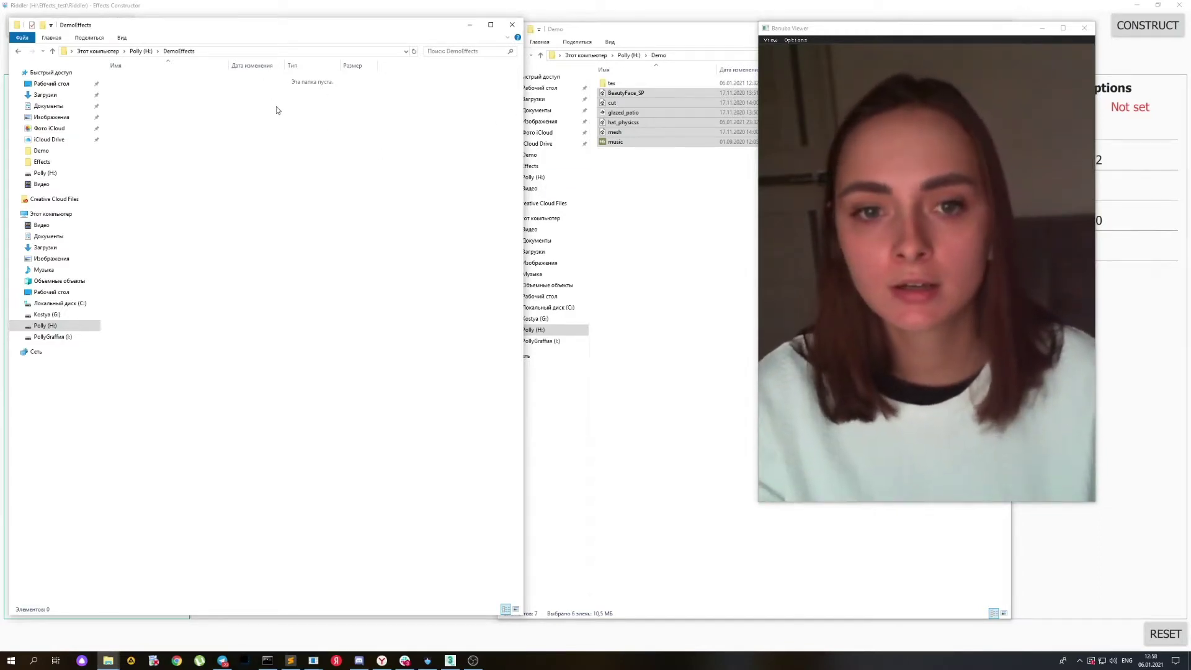
Create a folder named TestEffect inside DemoEffects and open it
right_click(200, 138)
mouse_move(251, 269)
click(337, 268)
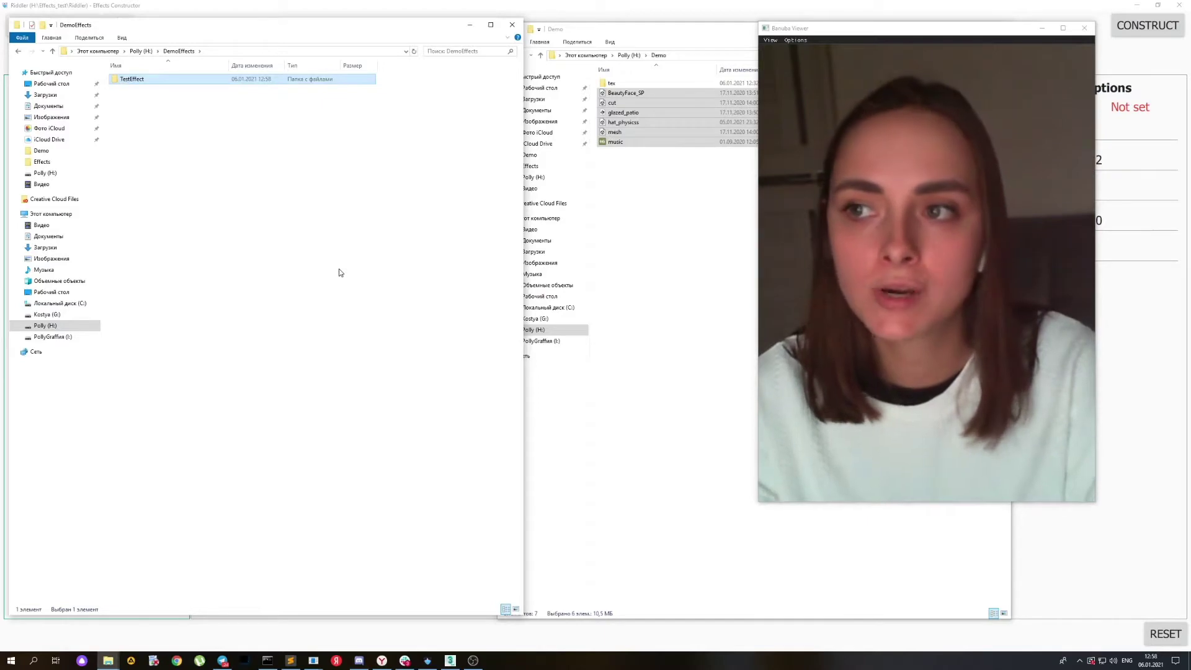
key(Return)
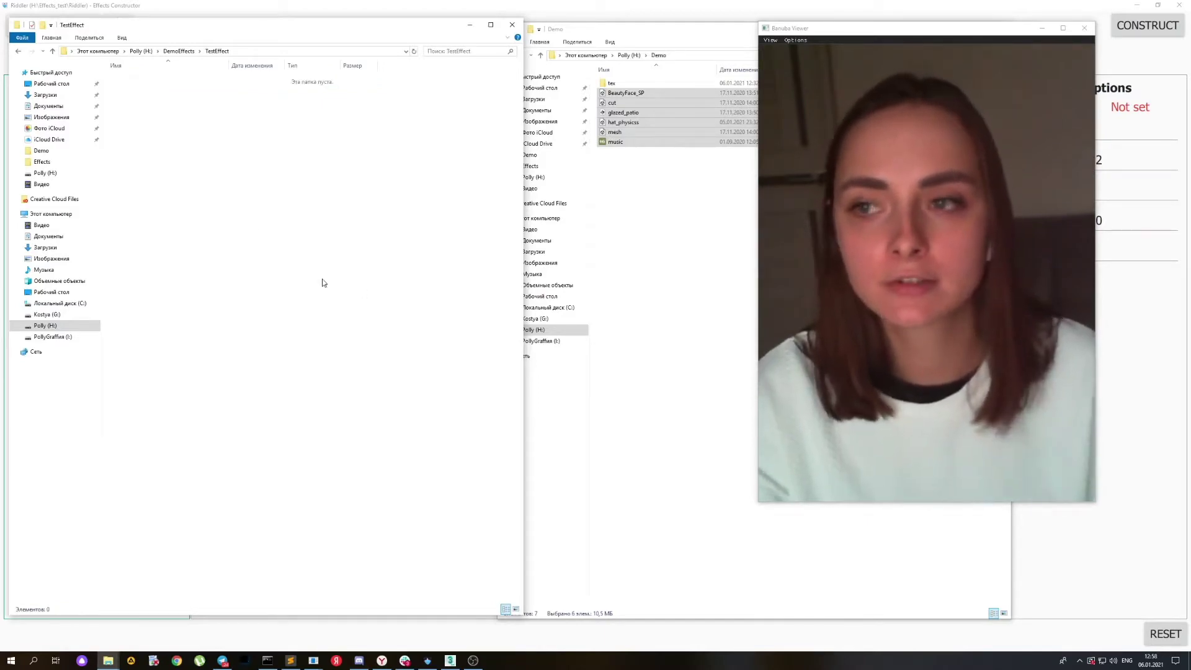
Create a subfolder named src inside TestEffect and open it
right_click(240, 199)
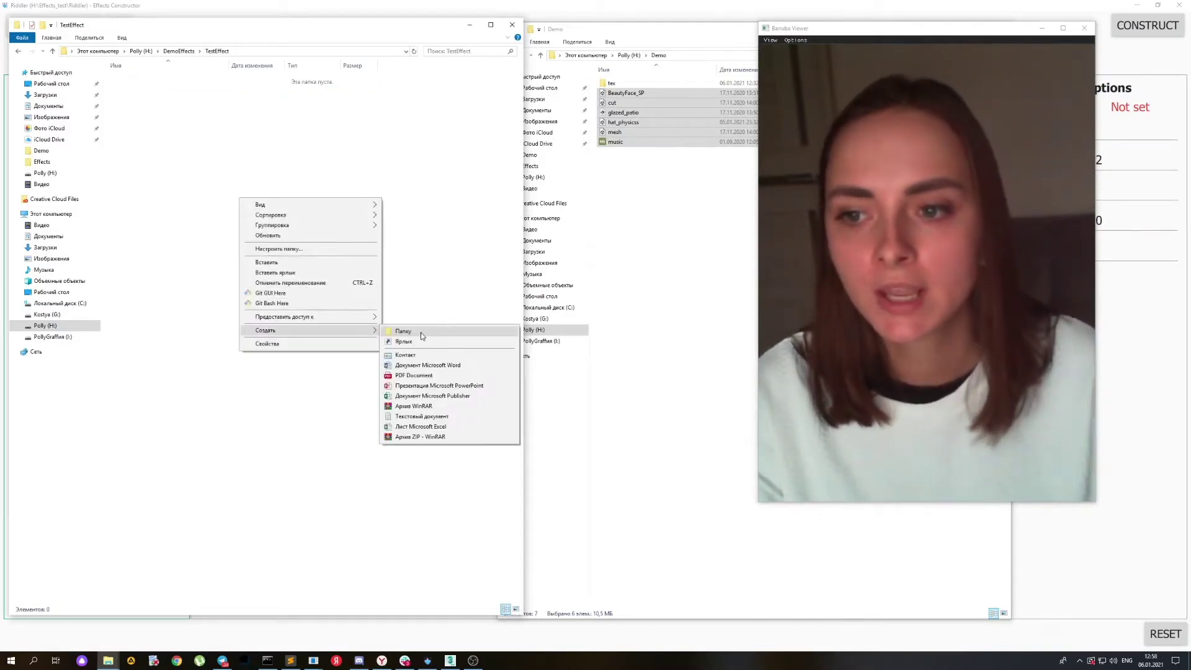
click(420, 334)
text(src)
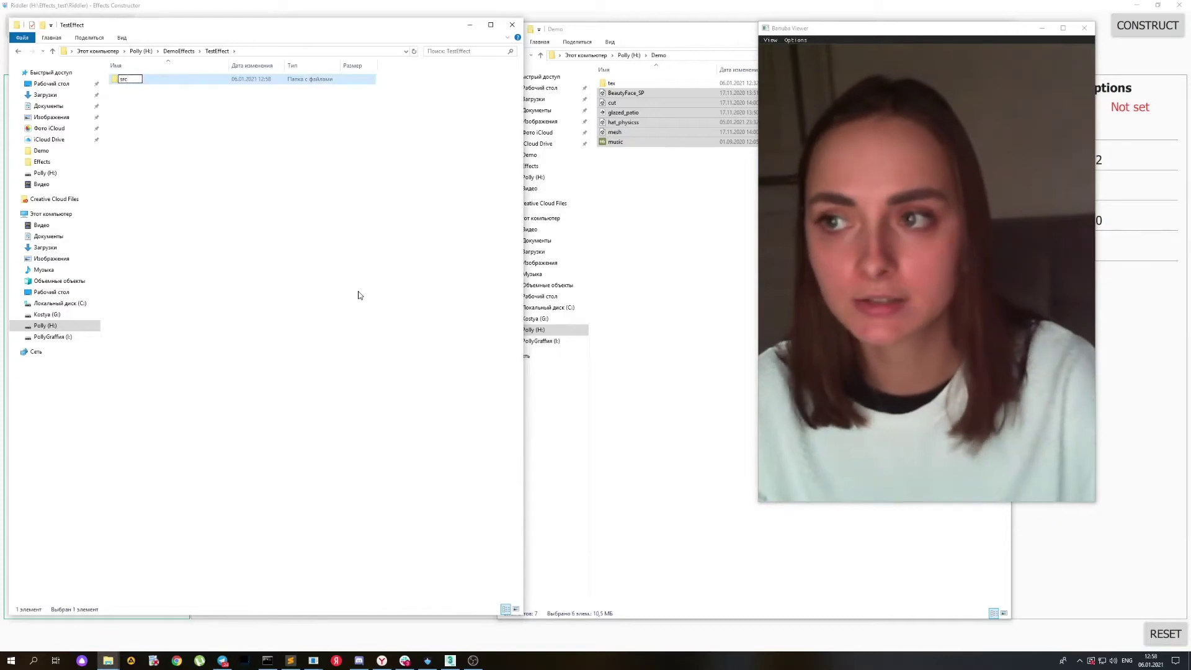
key(Return)
key(Return)
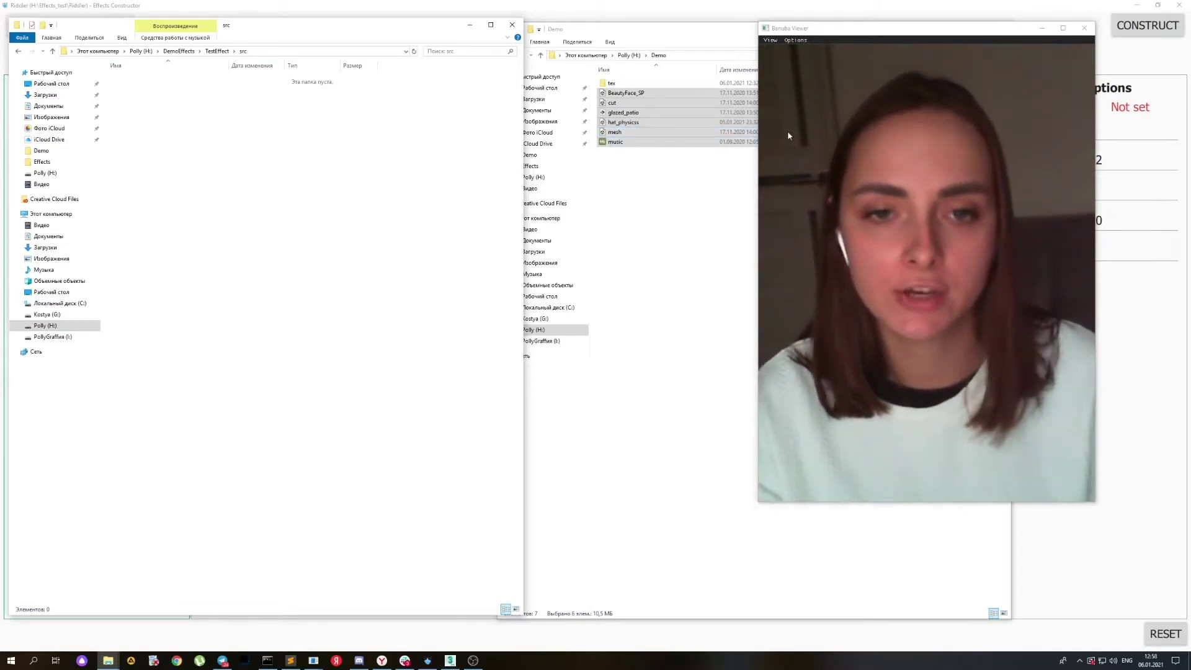
Paste the BeautyFace_SP, cut, glazed_patio, hat_physicss, mesh and music files from the Demo folder into src
drag(673, 183, 622, 97)
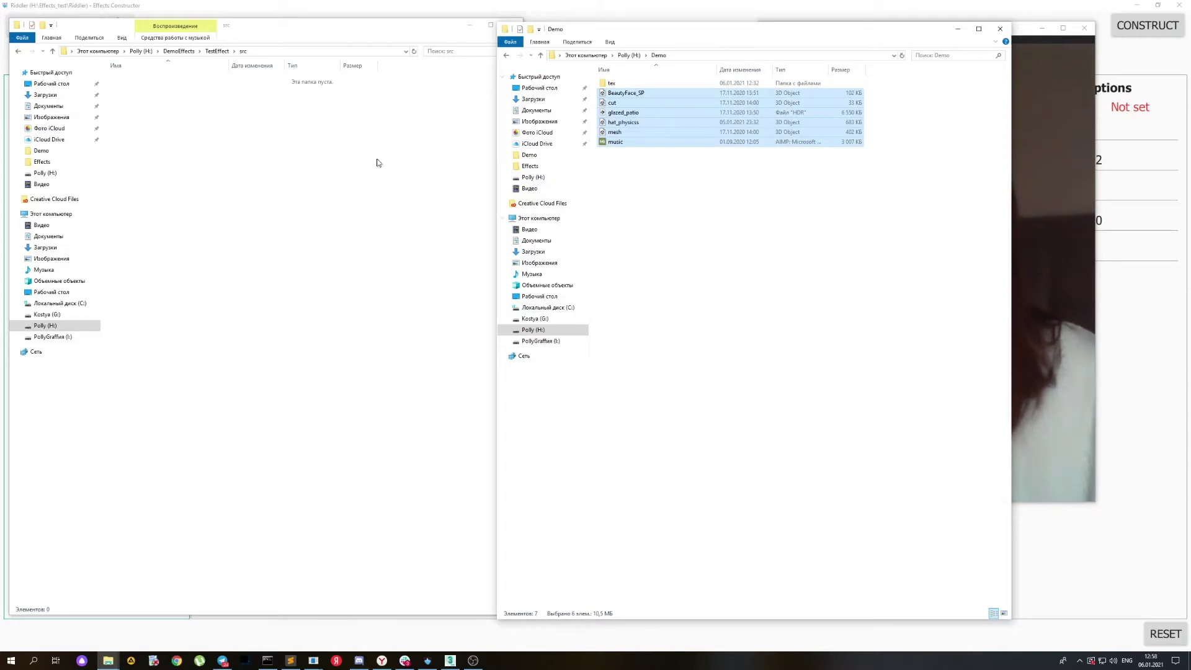
click(275, 161)
key(ctrl+v)
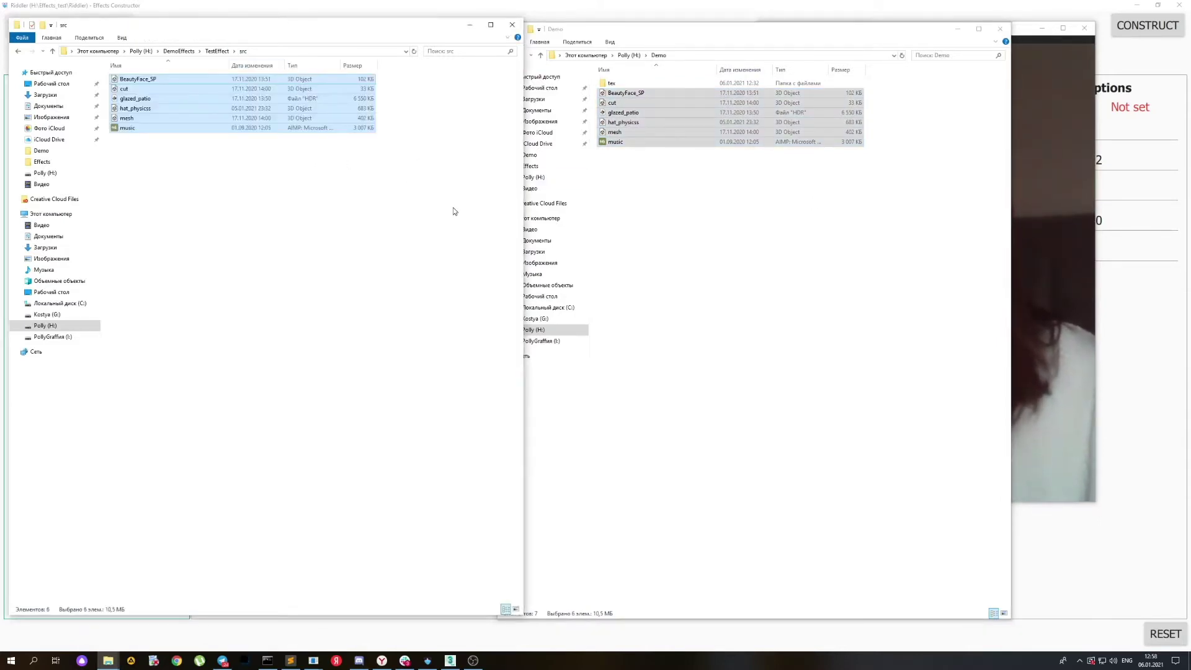
Preview the BeautyFace_SP and cut models from src in the 3D viewer, closing each one after inspection
click(227, 237)
double_click(137, 79)
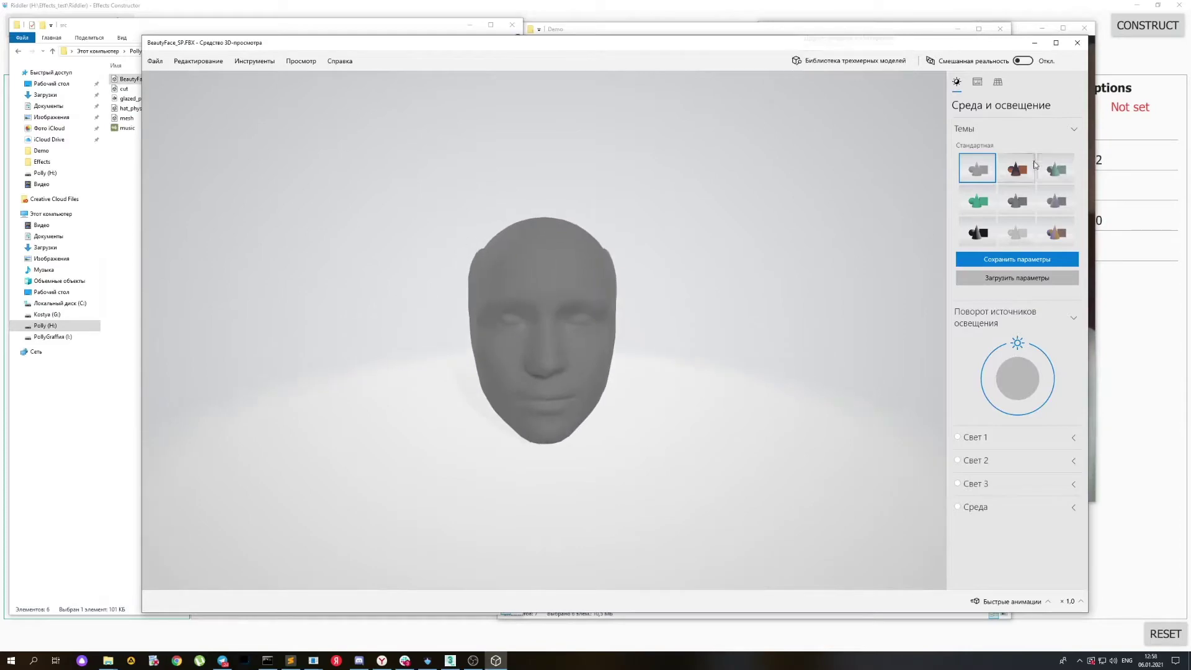
click(1077, 43)
double_click(124, 90)
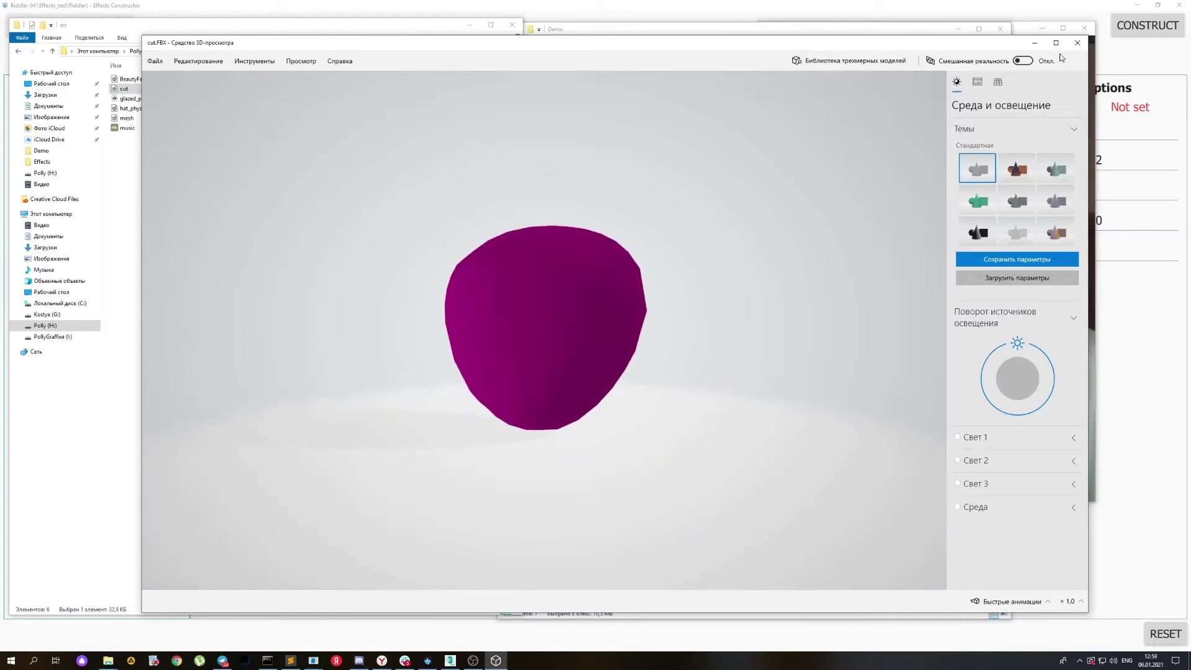
click(1083, 47)
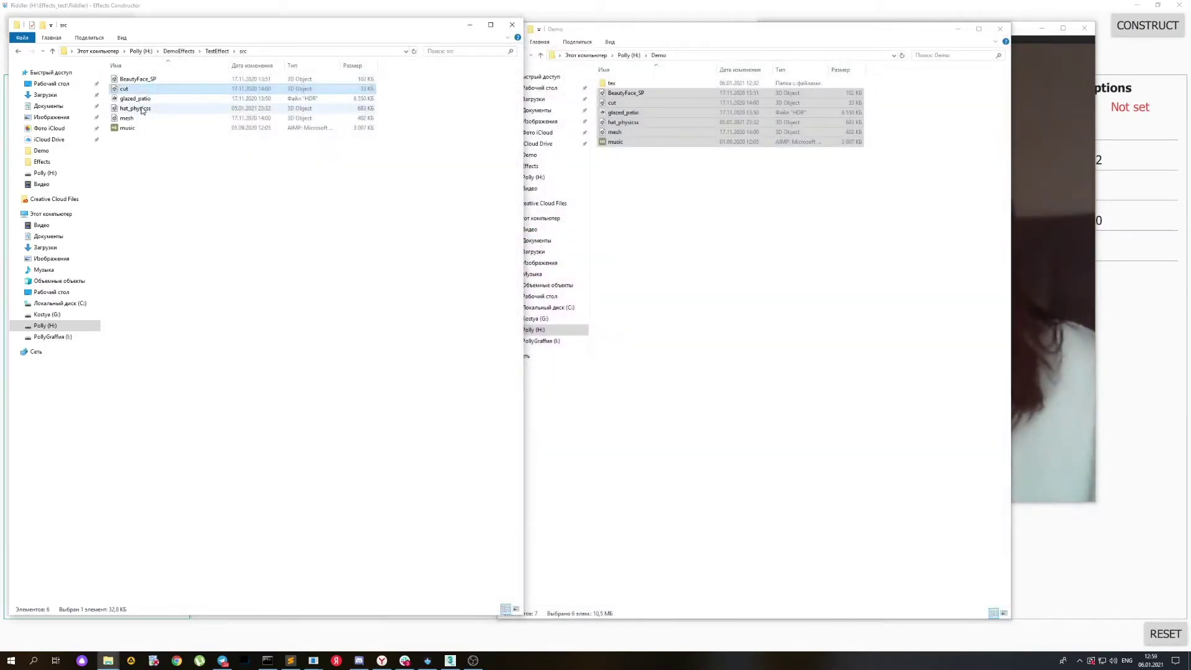
Preview the mesh and hat_physicss models in the 3D viewer, rotating the mesh model to inspect it
double_click(132, 119)
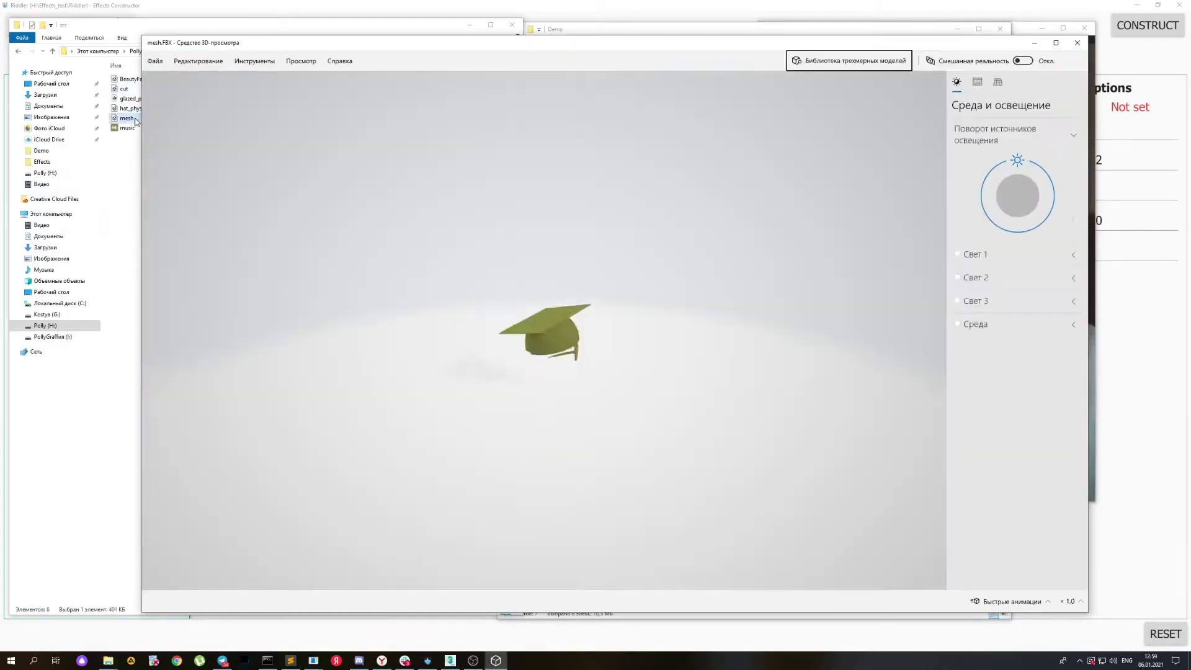
drag(549, 369, 613, 373)
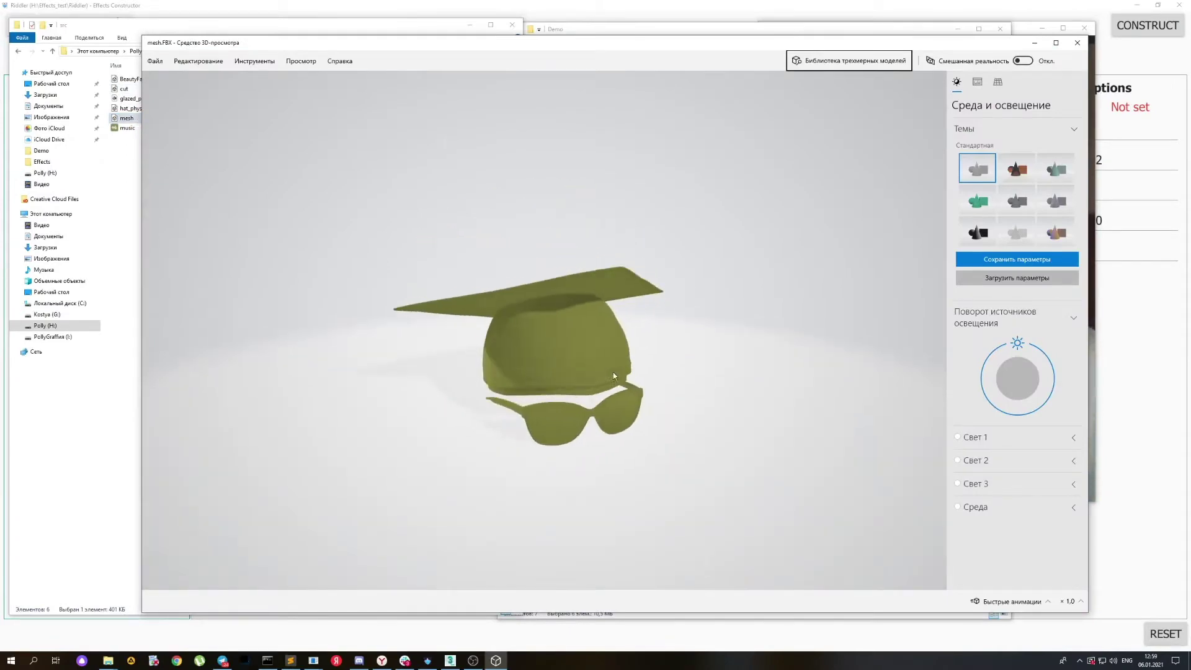
click(1078, 42)
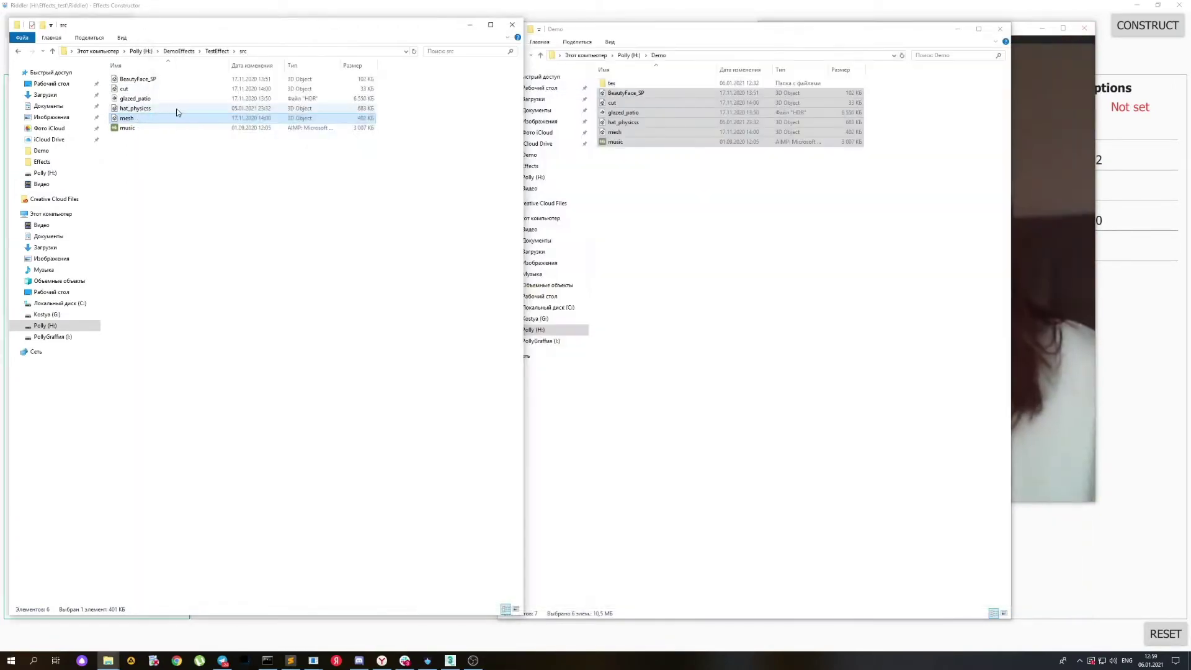
double_click(130, 108)
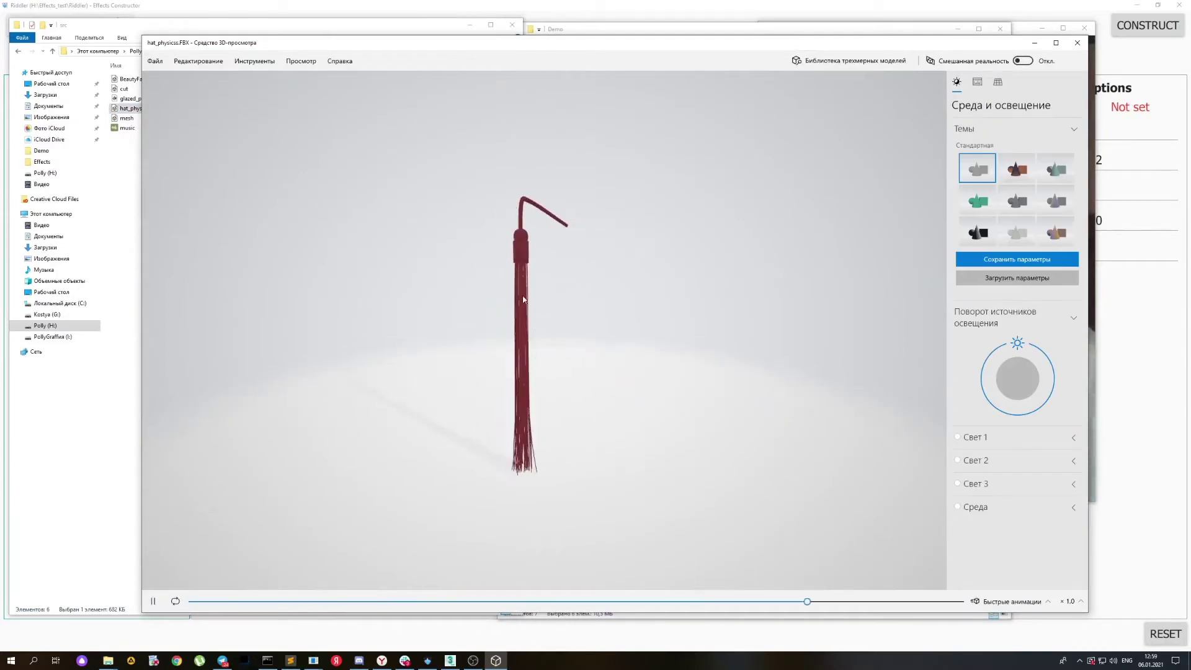
click(1078, 42)
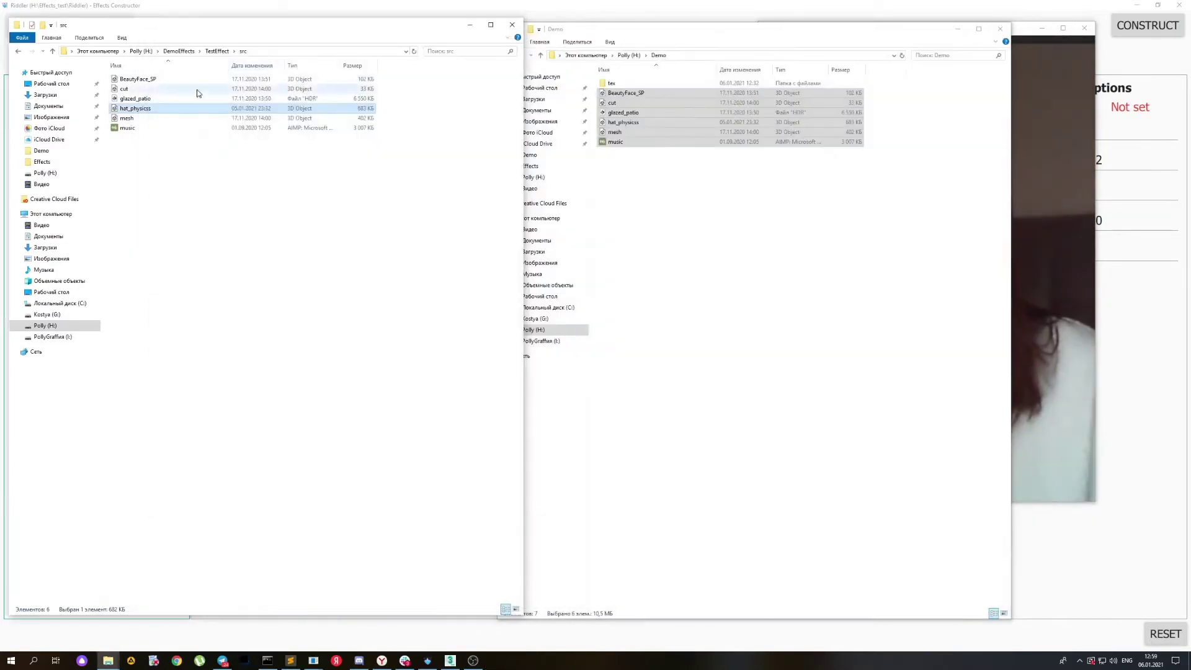
Check the music track and the glazed_patio HDR file among the files in src
click(124, 129)
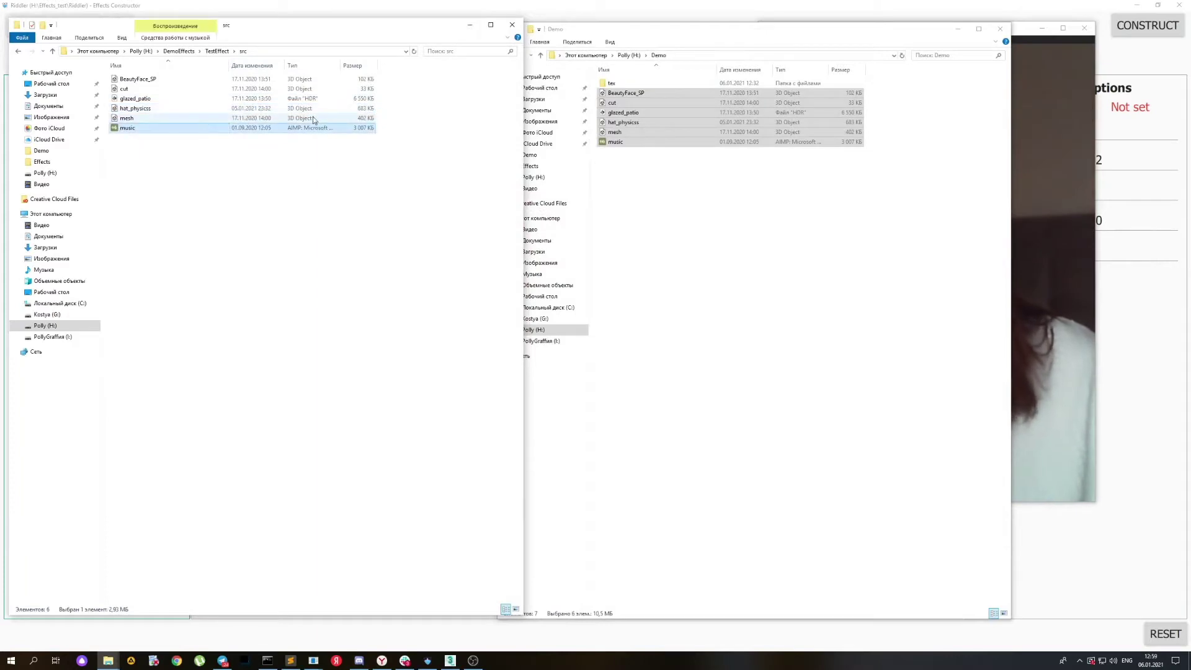
click(198, 100)
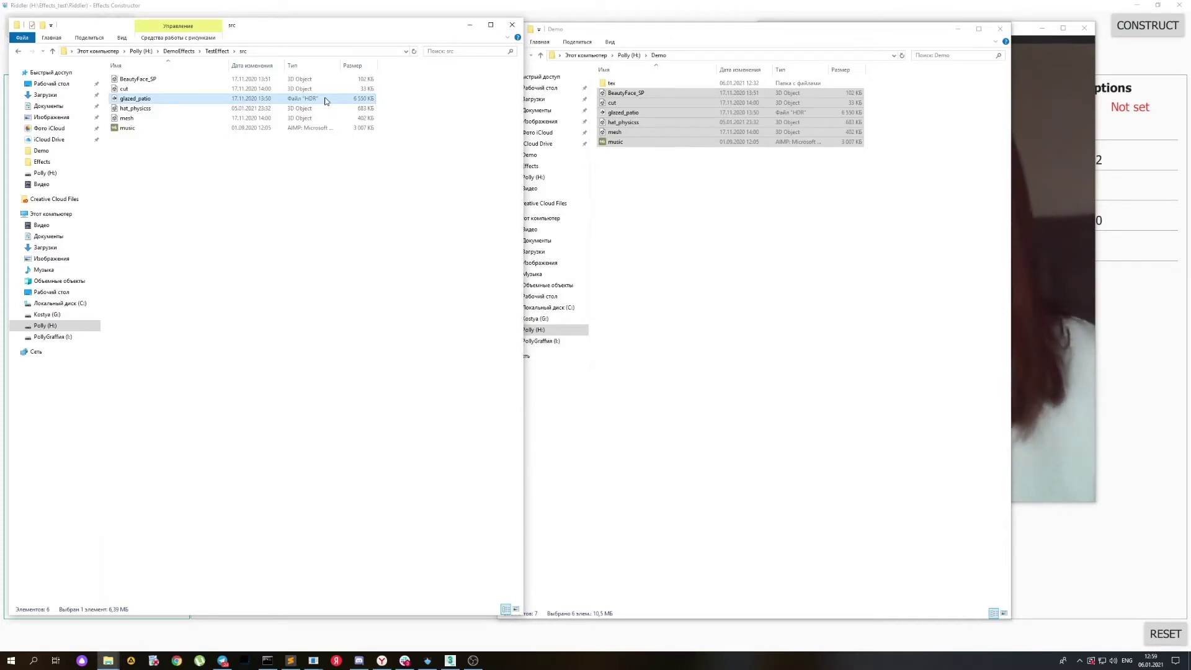
key(Delete)
click(1056, 222)
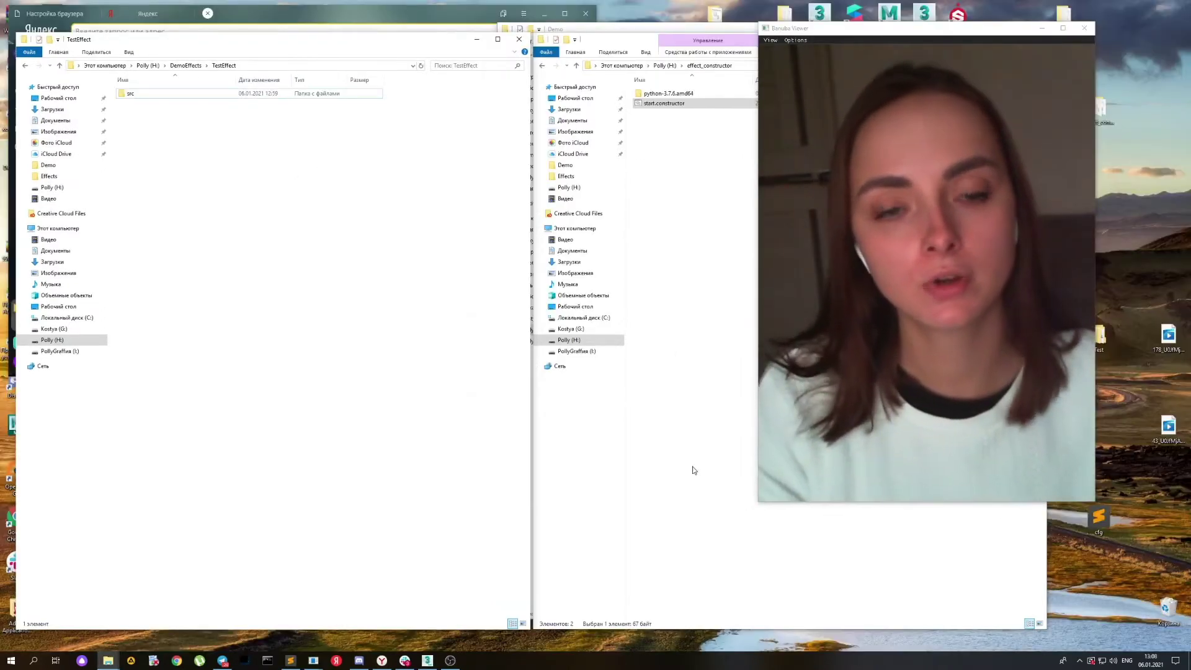
Launch Effects Constructor by running start.constructor from the effect_constructor folder
click(109, 660)
click(160, 615)
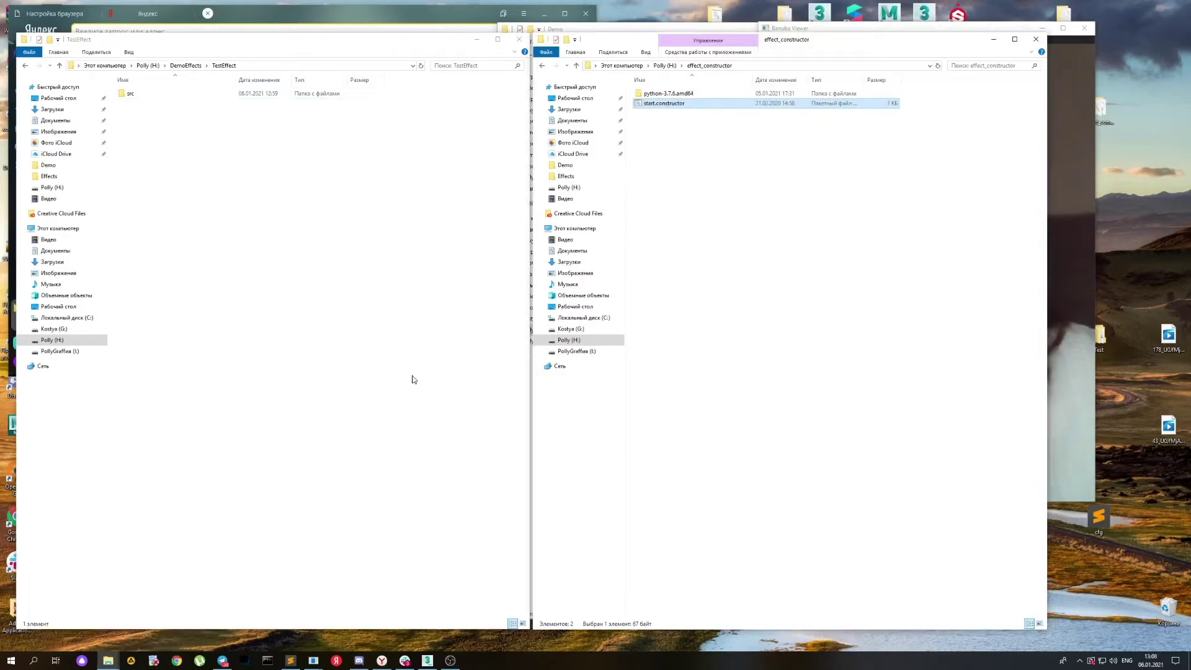
double_click(664, 106)
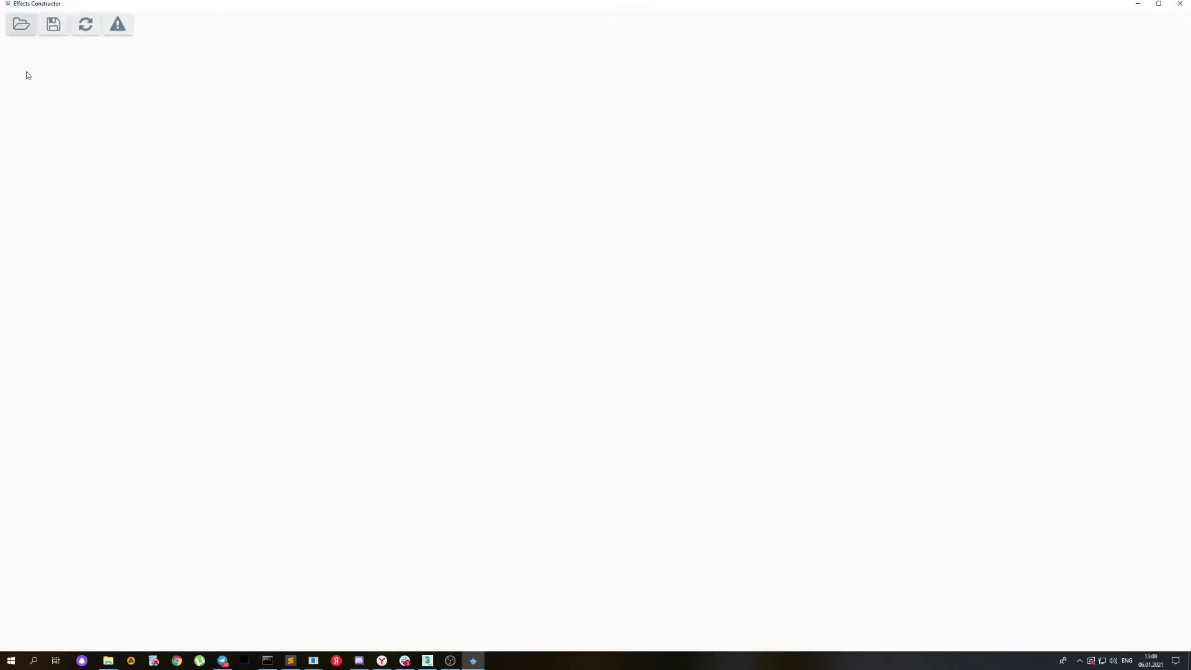
Open the TestEffect folder from DemoEffects on drive H: as the project and show its rendering settings
click(21, 25)
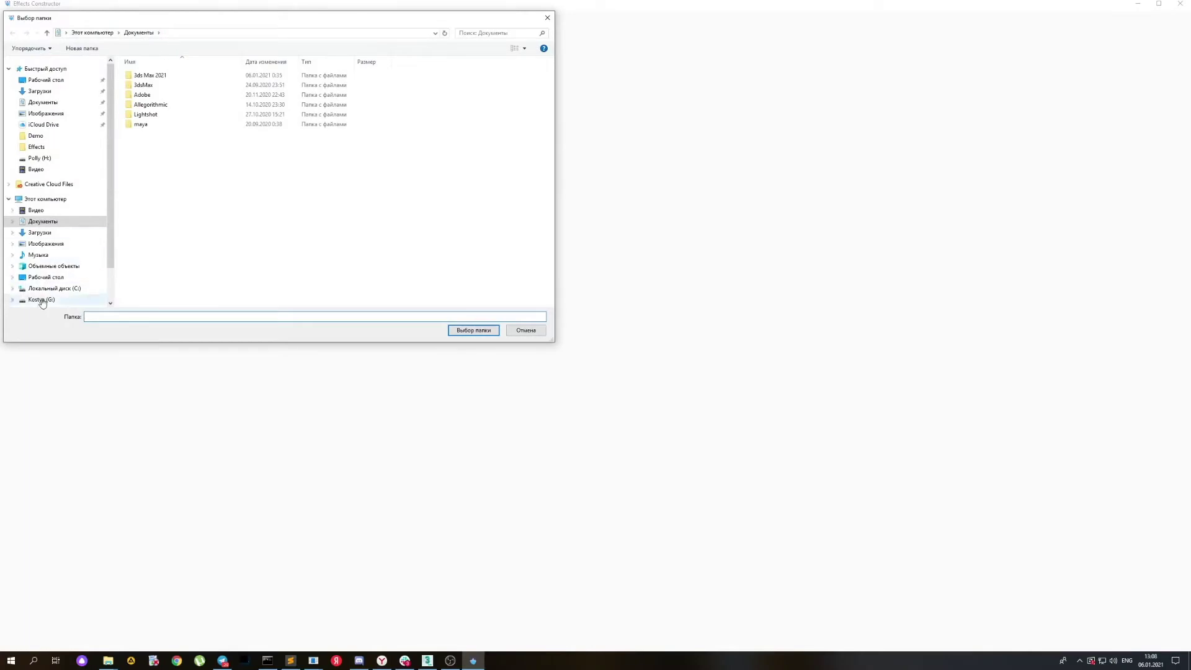
scroll(42, 302, down, 2)
click(39, 270)
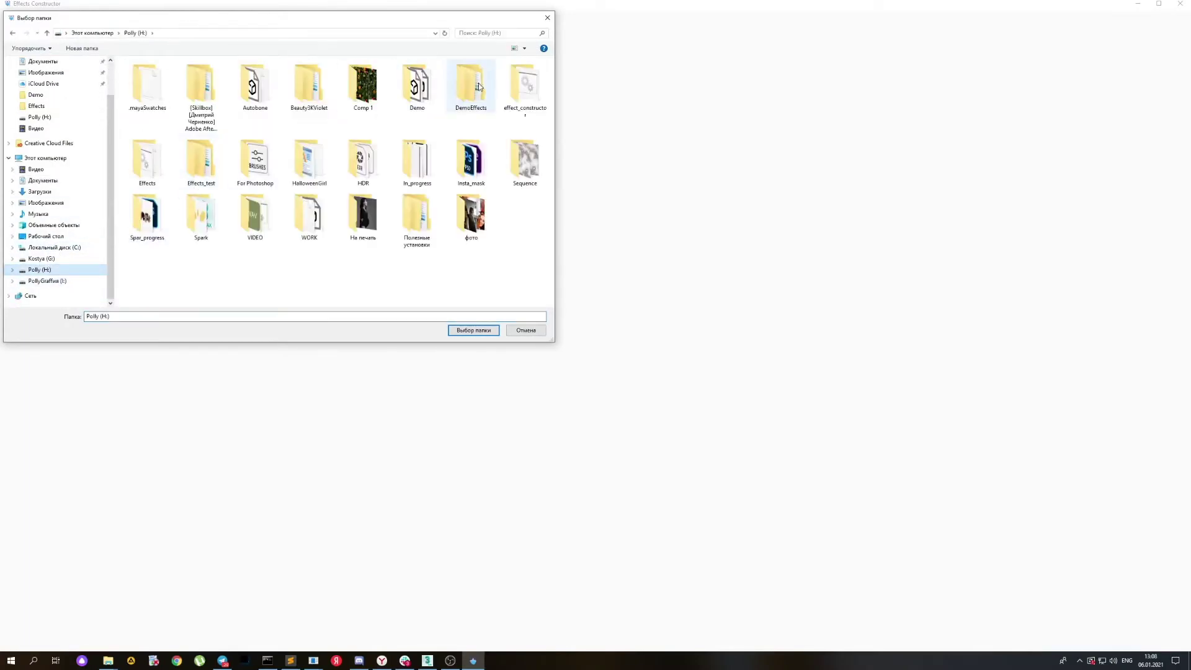
double_click(479, 87)
click(149, 76)
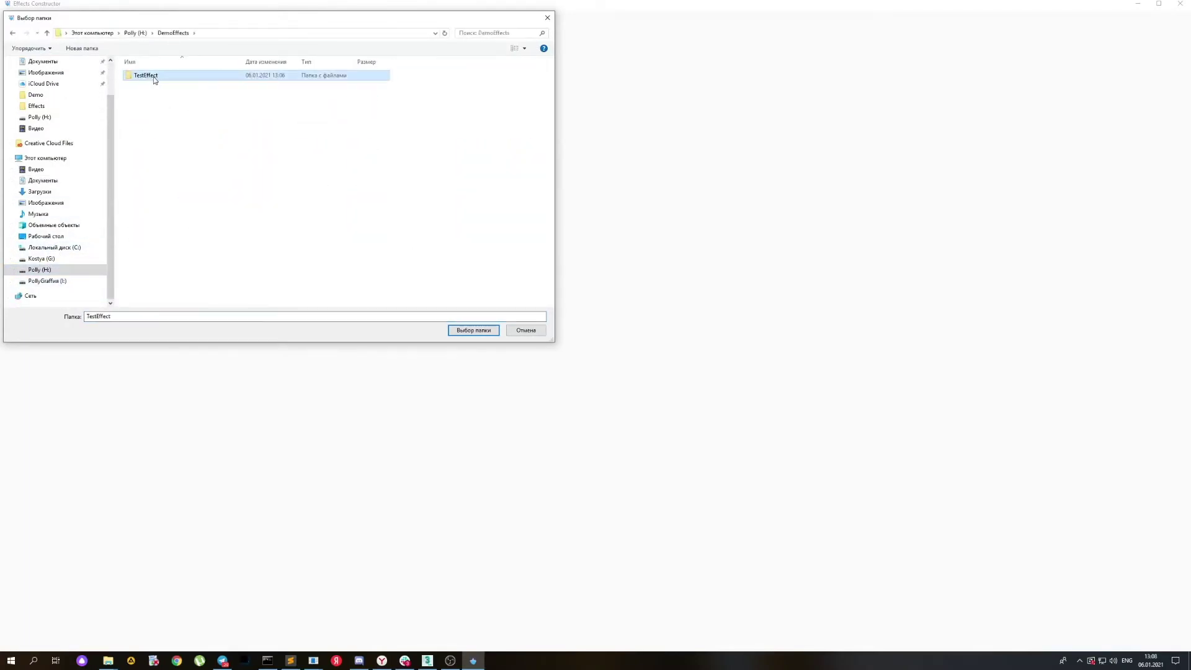
double_click(149, 77)
click(137, 77)
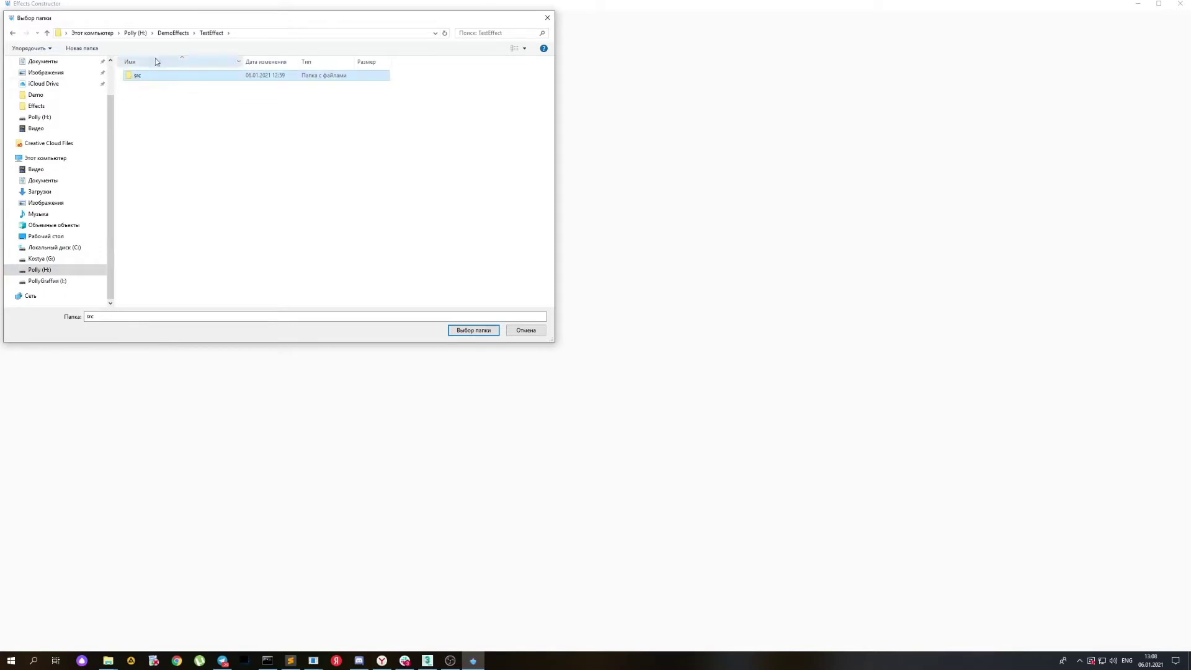
click(472, 330)
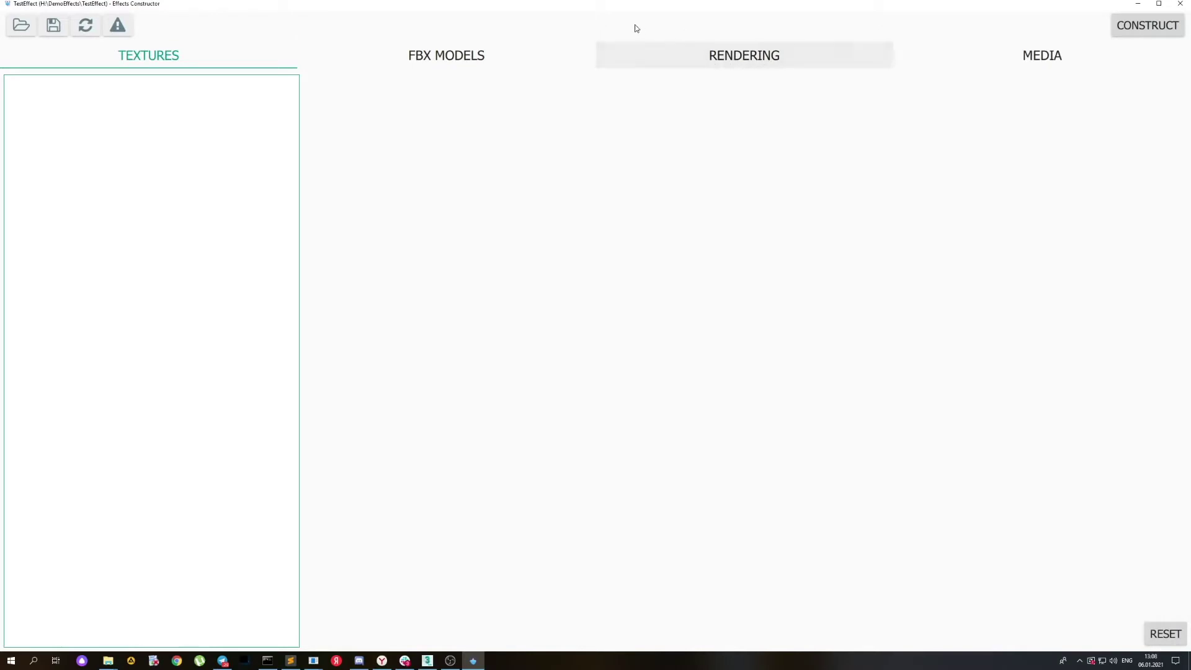
click(752, 56)
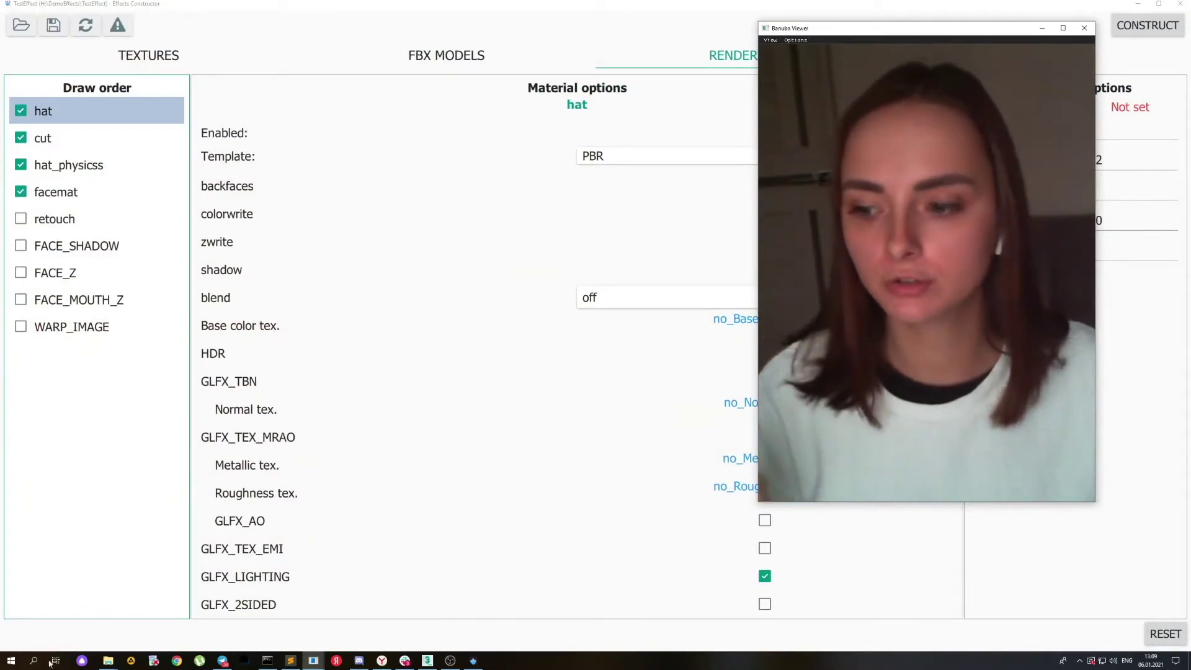
Load the constructed TestEffect subfolder from the TestEffect project folder into Banuba Viewer
click(108, 661)
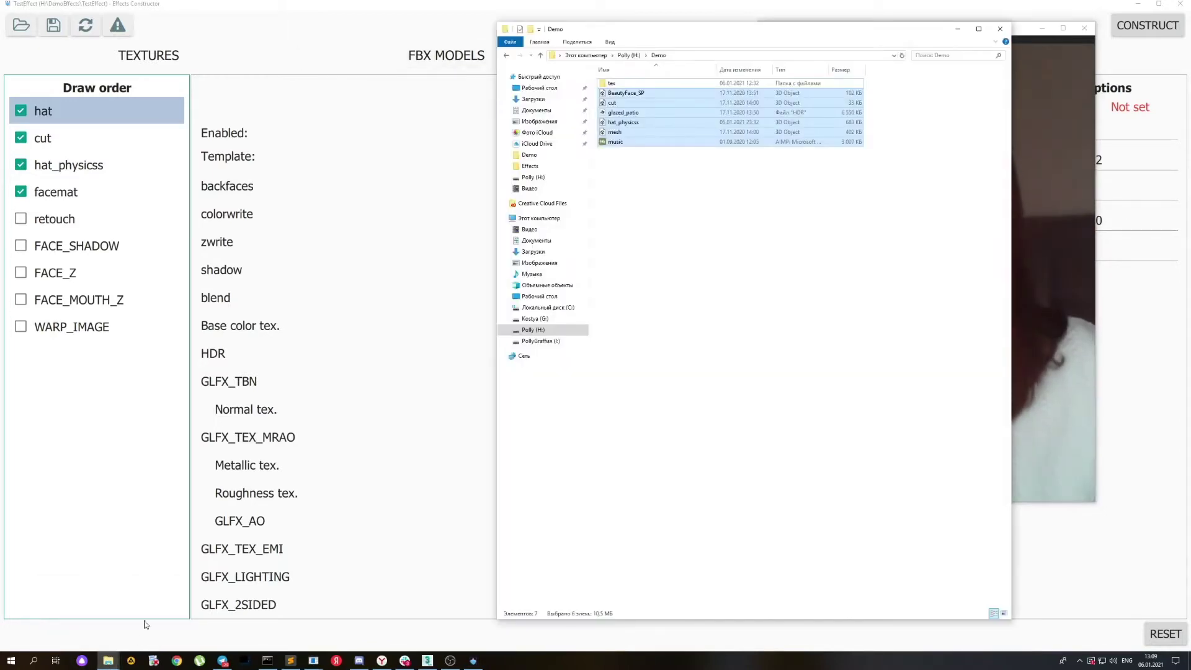
click(108, 660)
click(110, 611)
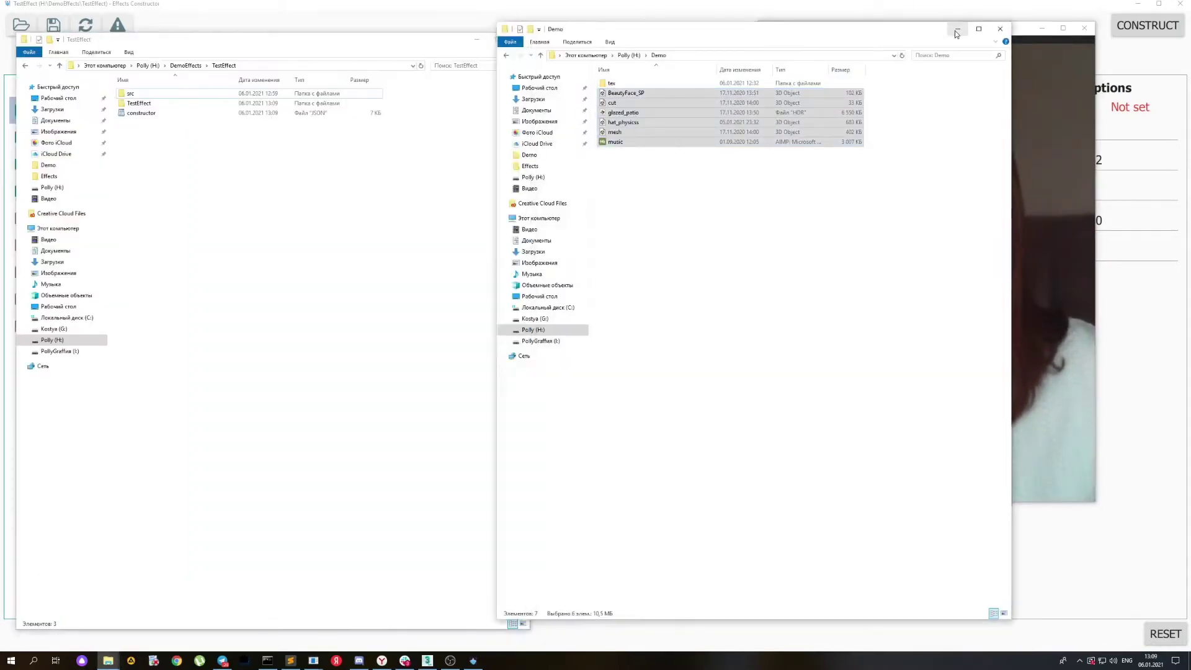
click(958, 29)
click(124, 104)
drag(123, 106, 931, 230)
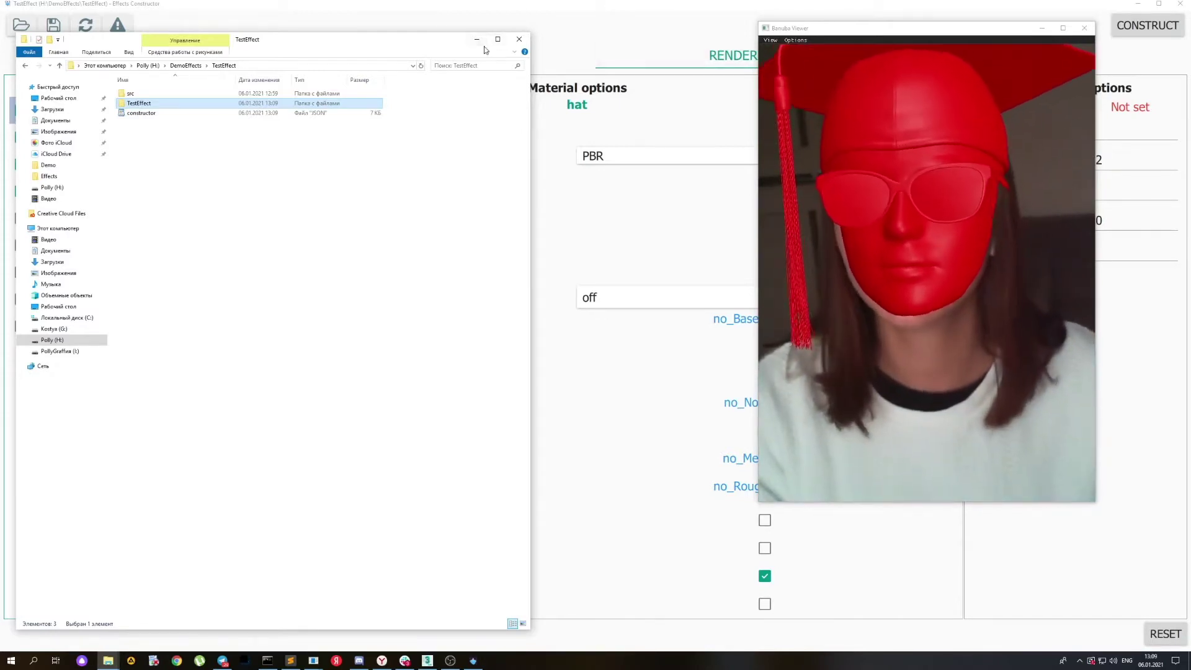
Return to the rendering settings in Effects Constructor and bring Banuba Viewer back to the front
click(425, 13)
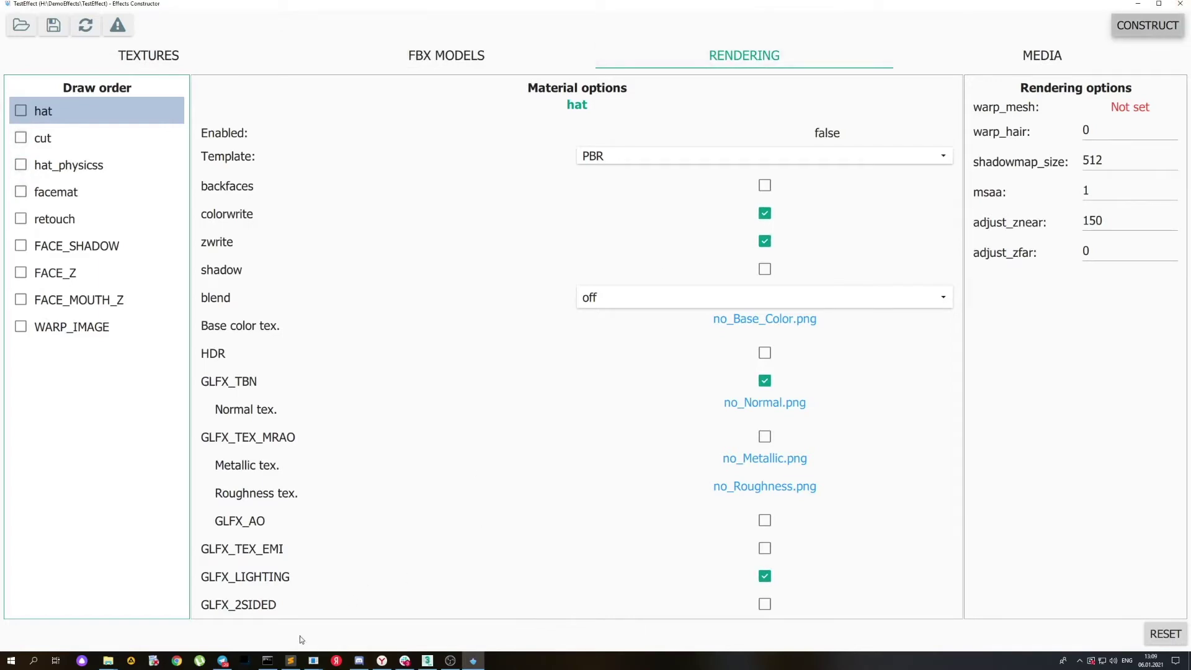
mouse_move(314, 665)
click(349, 646)
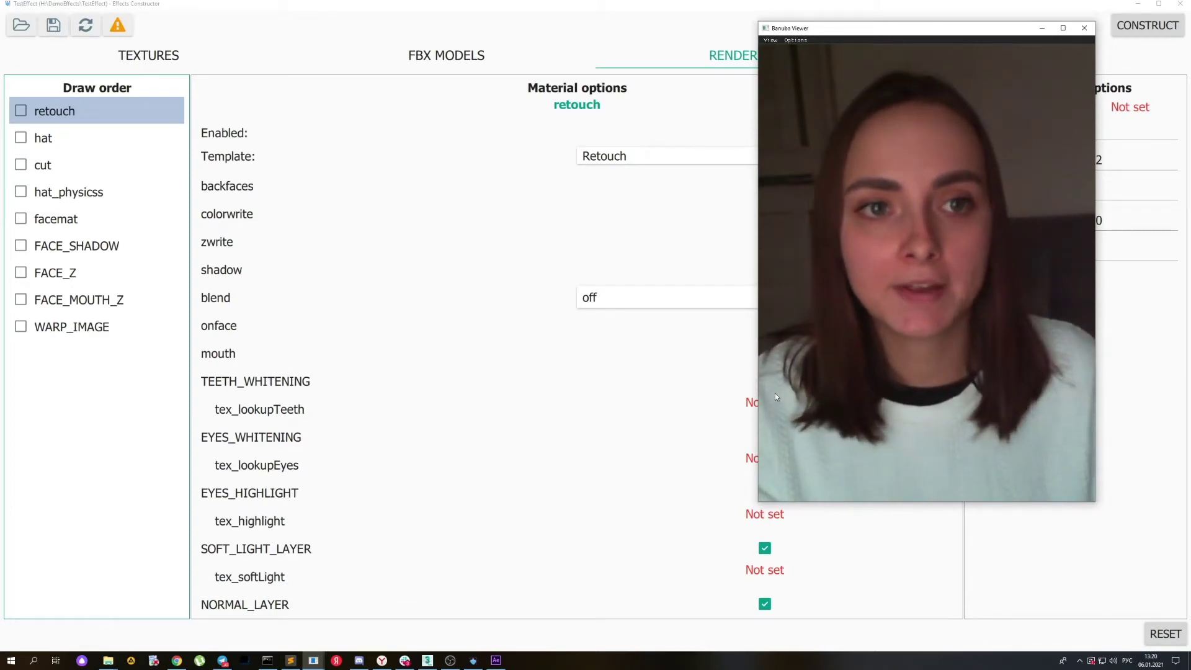
Switch to Effects Constructor and set the warp_mesh rendering option to the BeautyFace_SP model from src
click(651, 9)
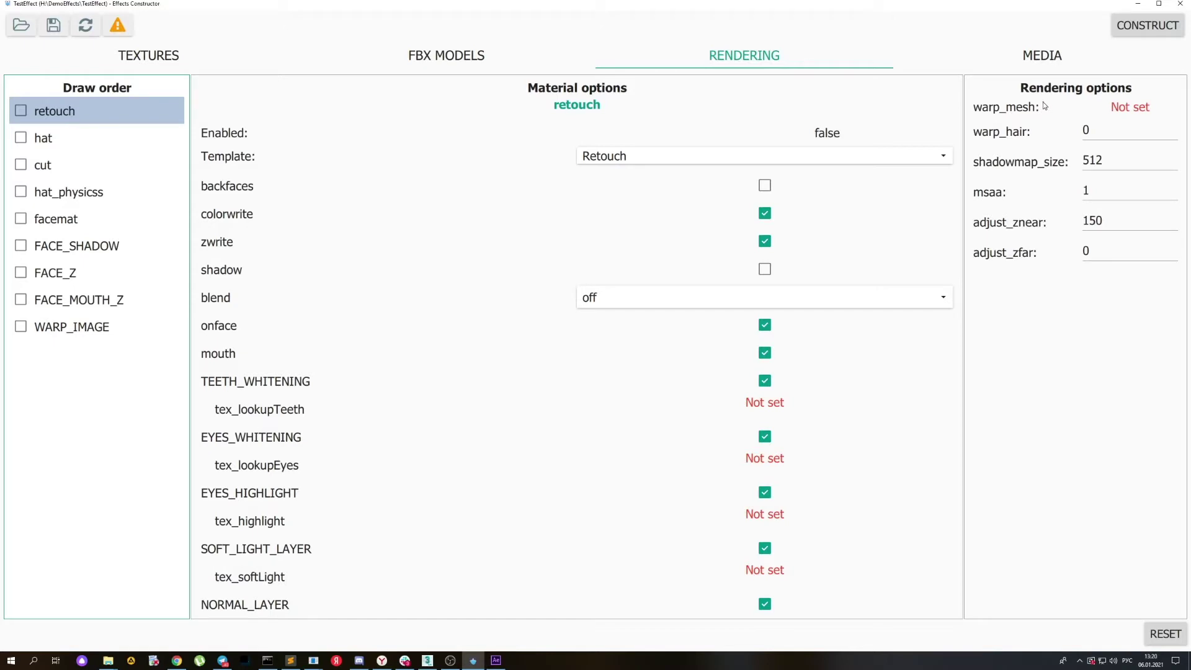
click(1126, 108)
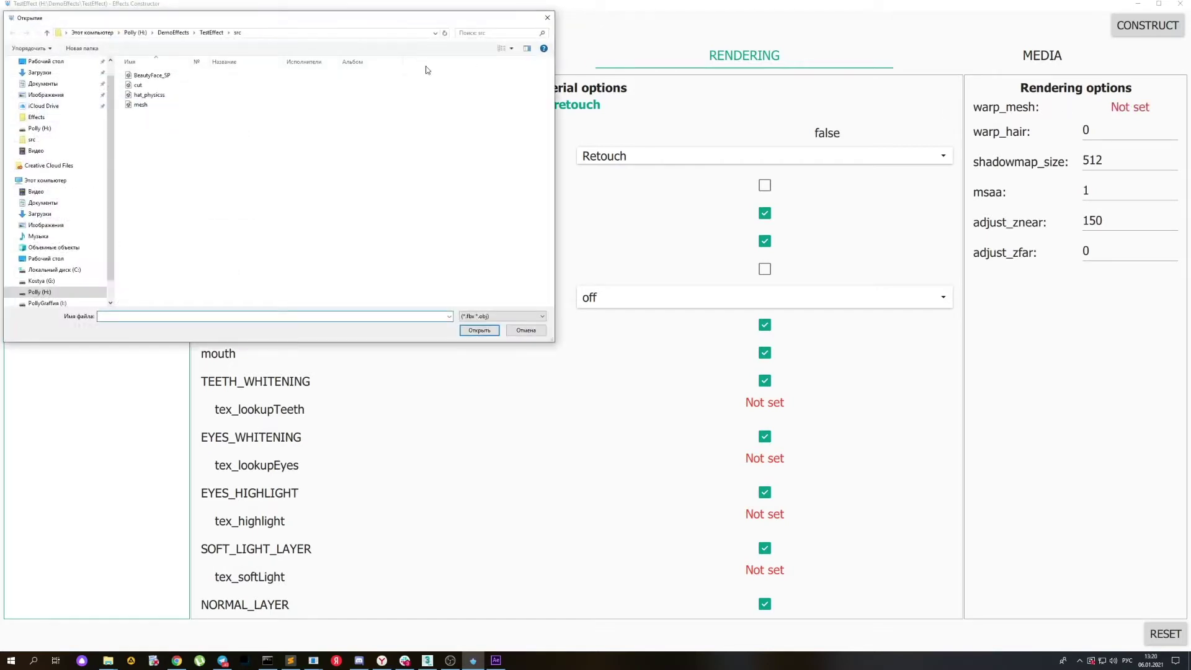
click(150, 77)
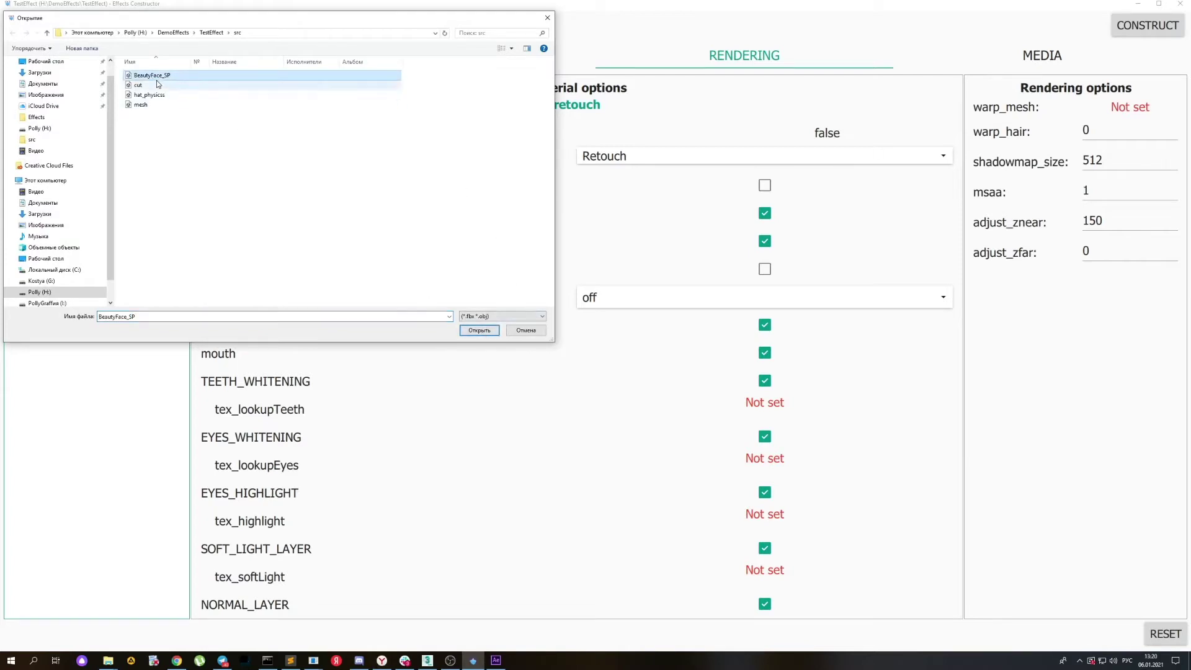
click(474, 333)
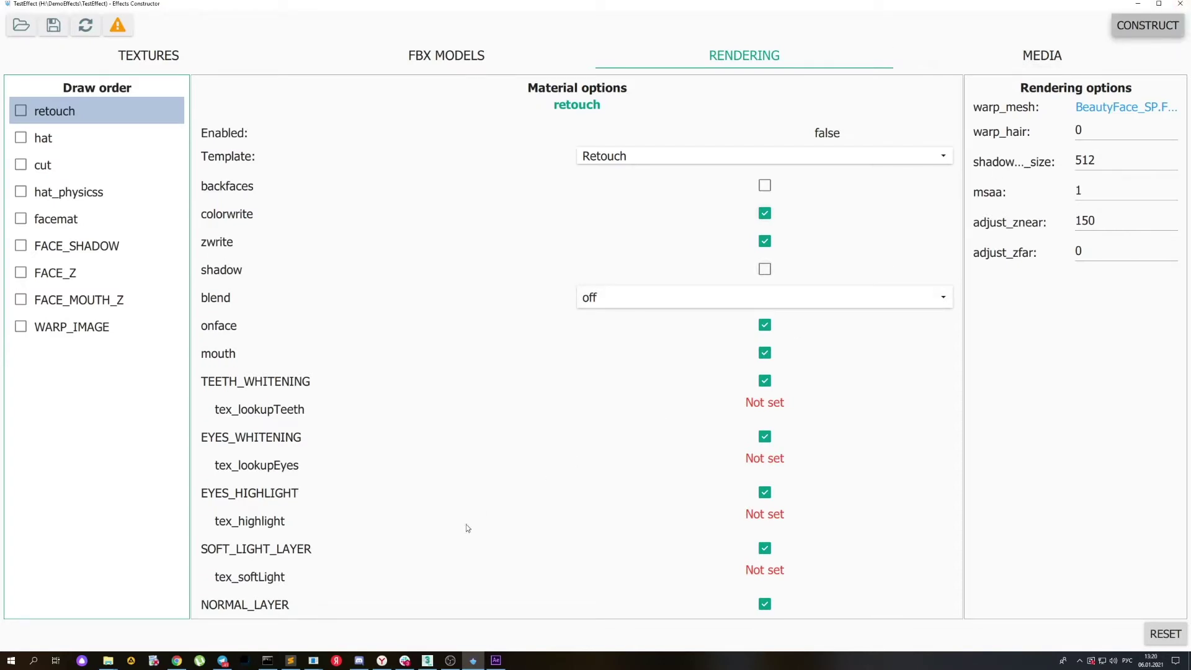
Enable the hat_physicss and hat materials in the draw order, construct the effect and show it in Banuba Viewer
click(314, 659)
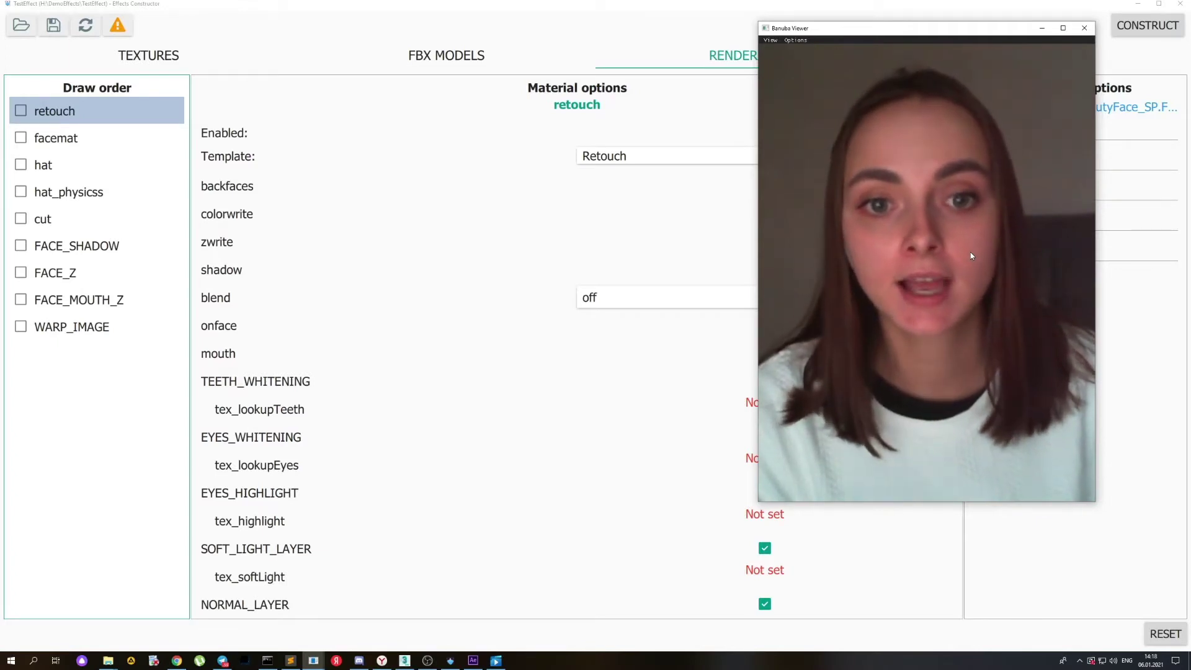
click(21, 192)
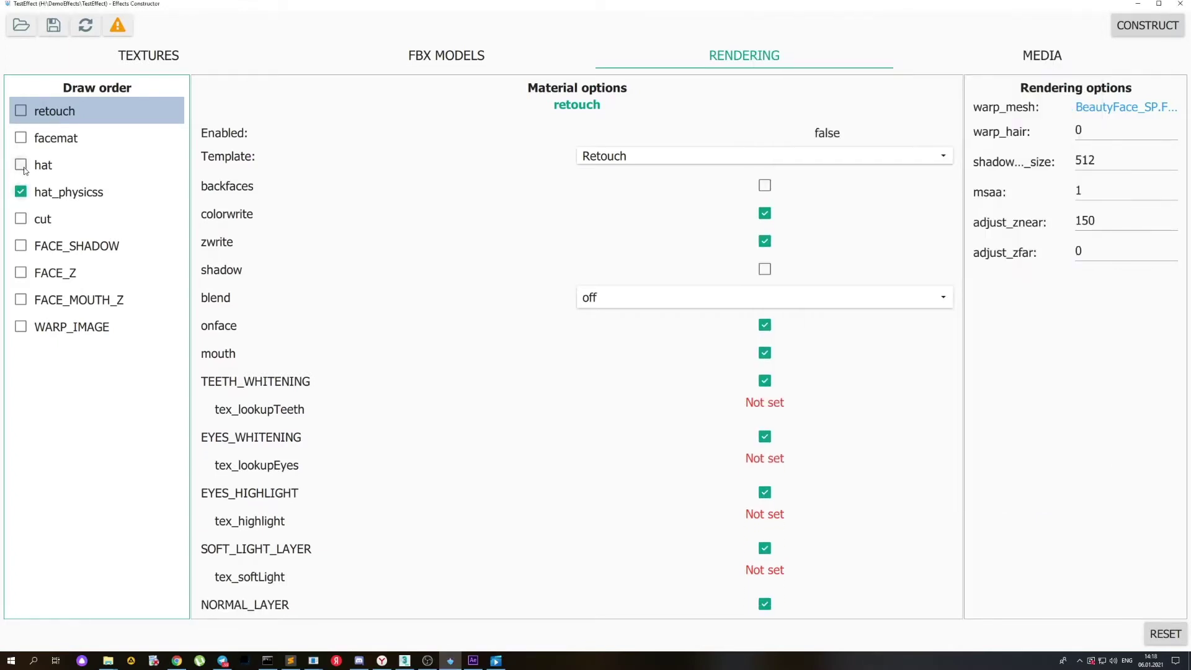
click(20, 165)
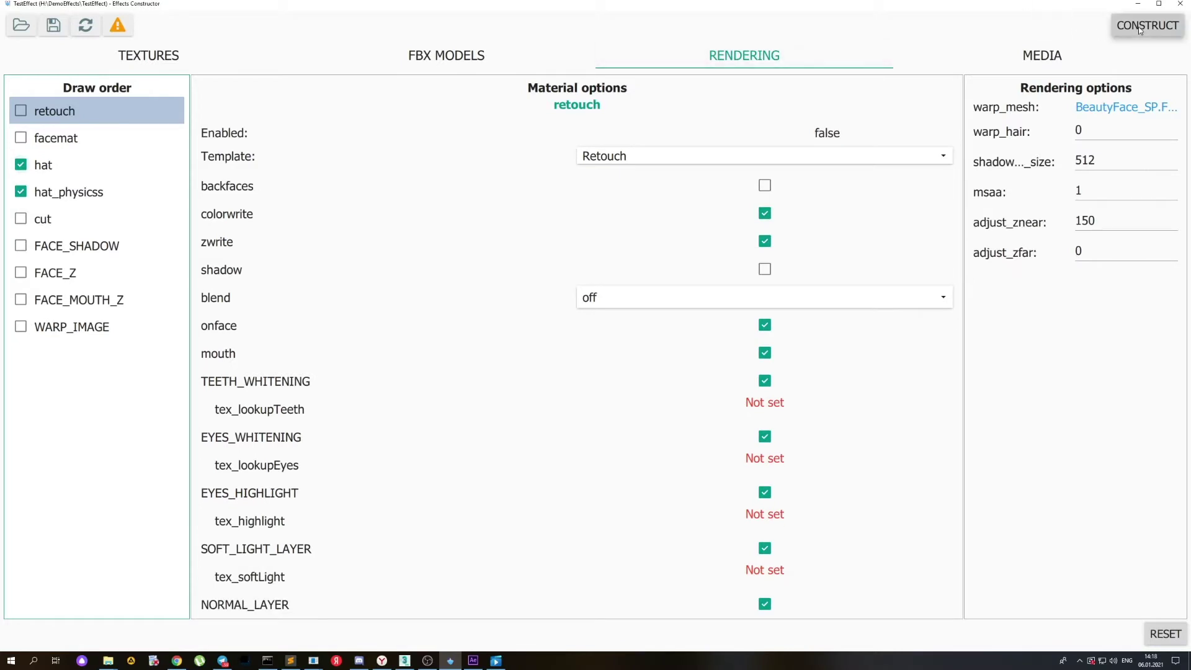
click(313, 660)
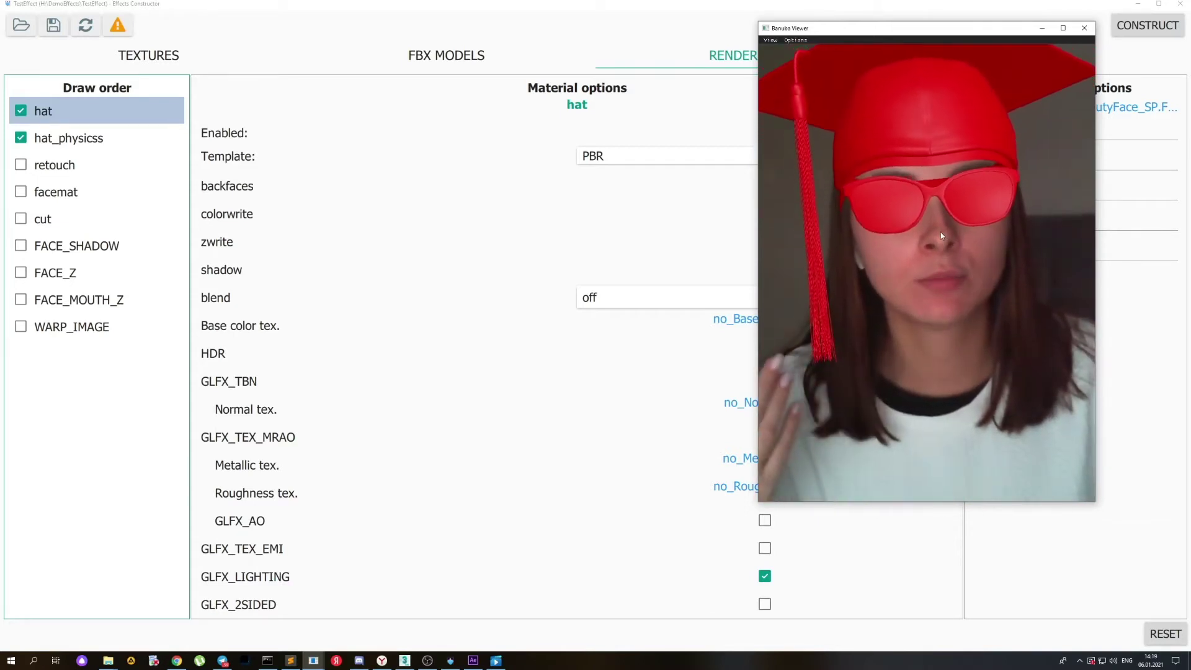
Enable the facemat material in Effects Constructor and set its template to Cut after trying PBR
click(55, 194)
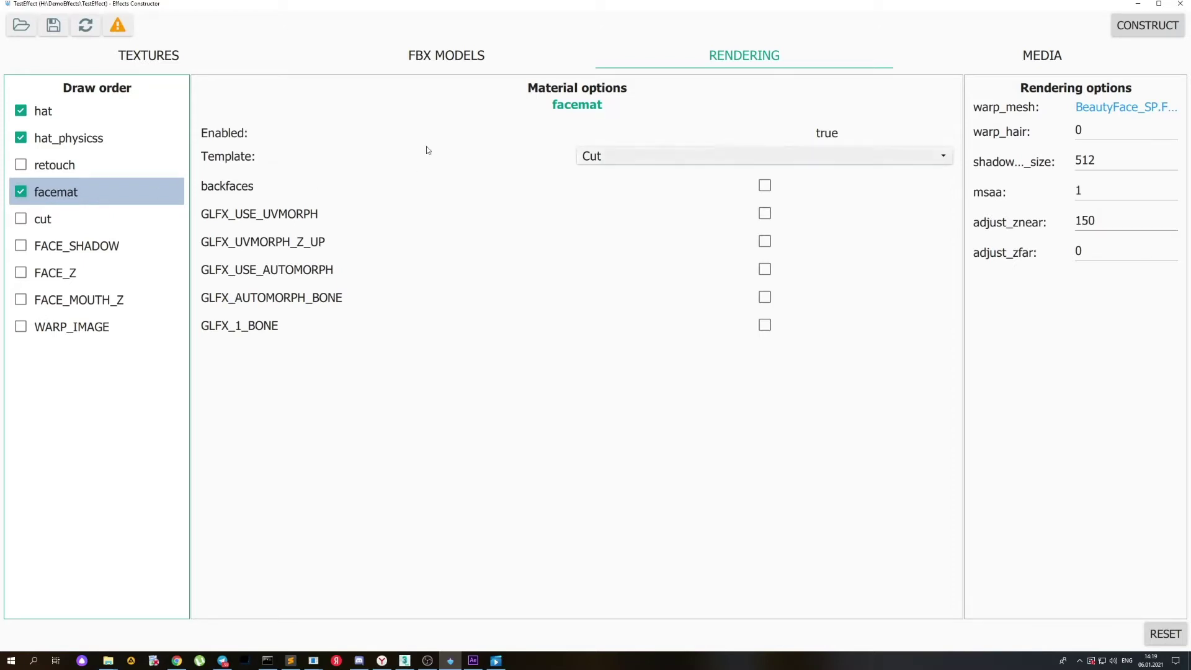
click(579, 156)
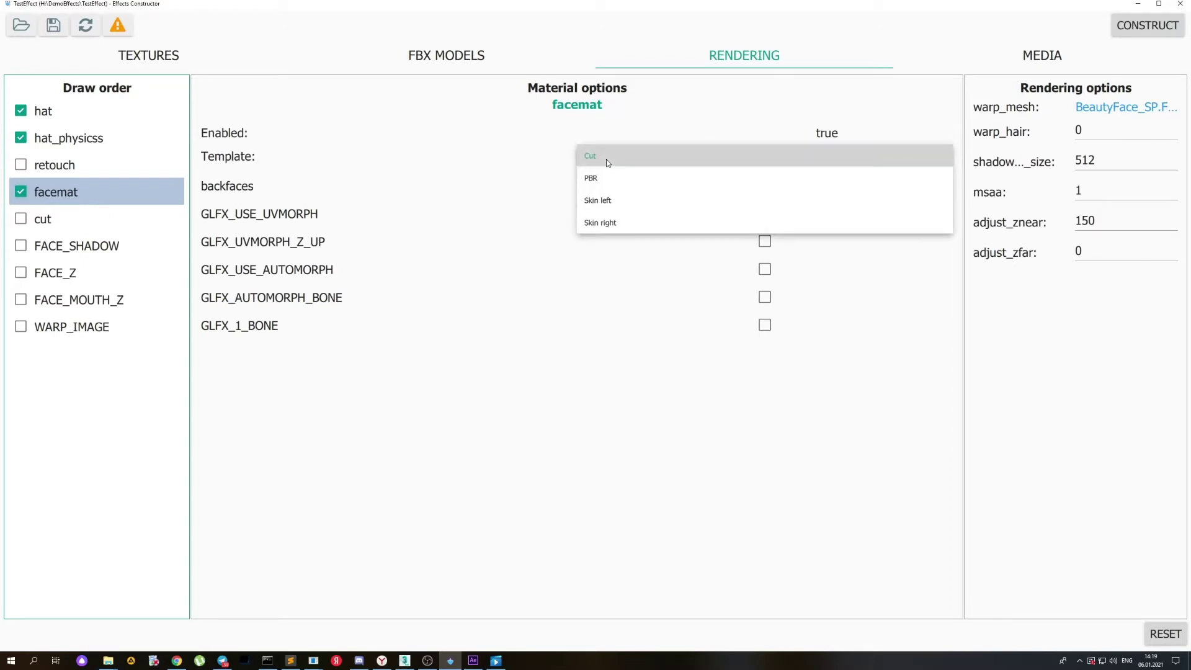
click(577, 177)
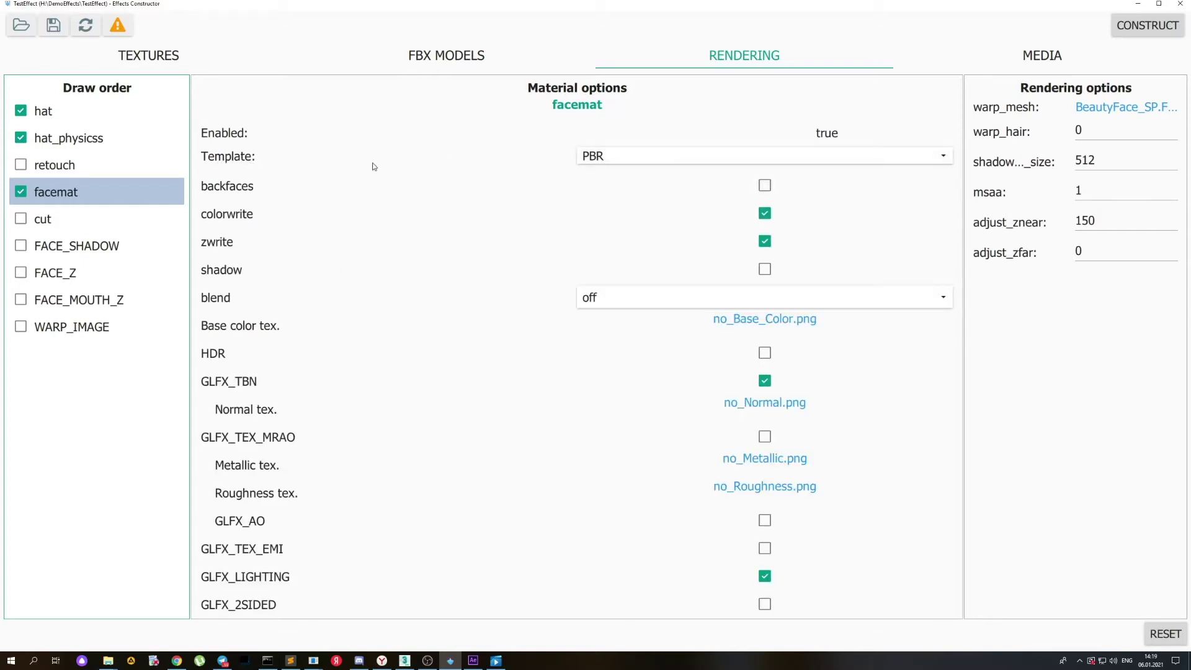
click(605, 156)
click(602, 155)
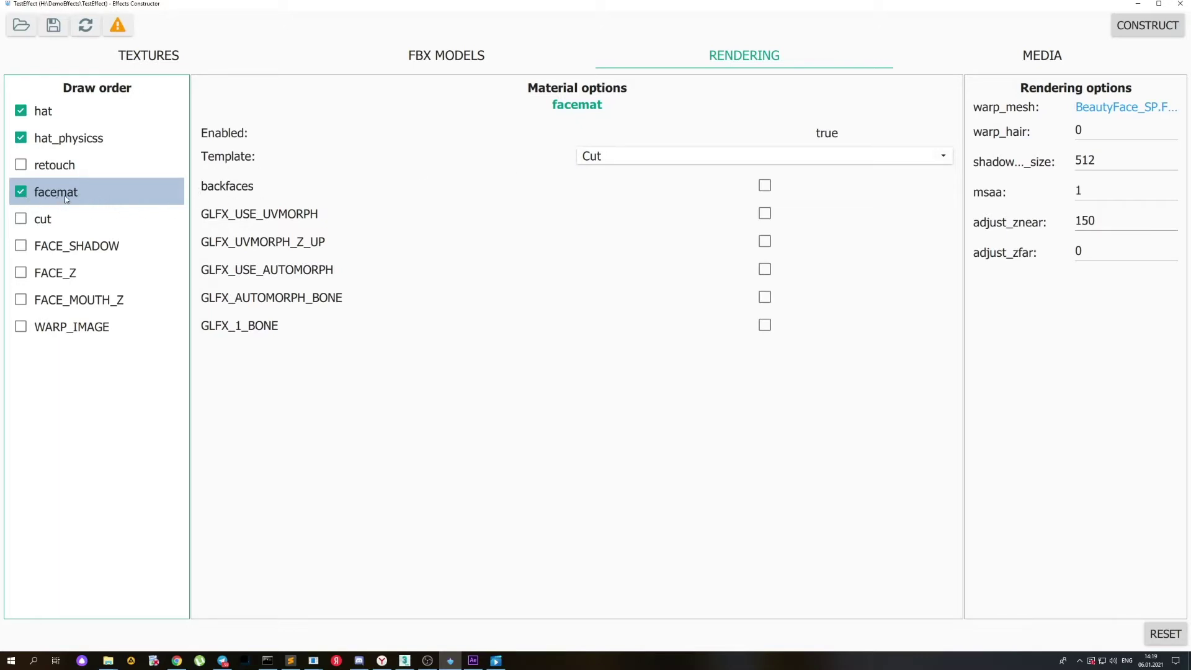
Move facemat to the first place in the draw order and construct the effect
drag(78, 180, 96, 114)
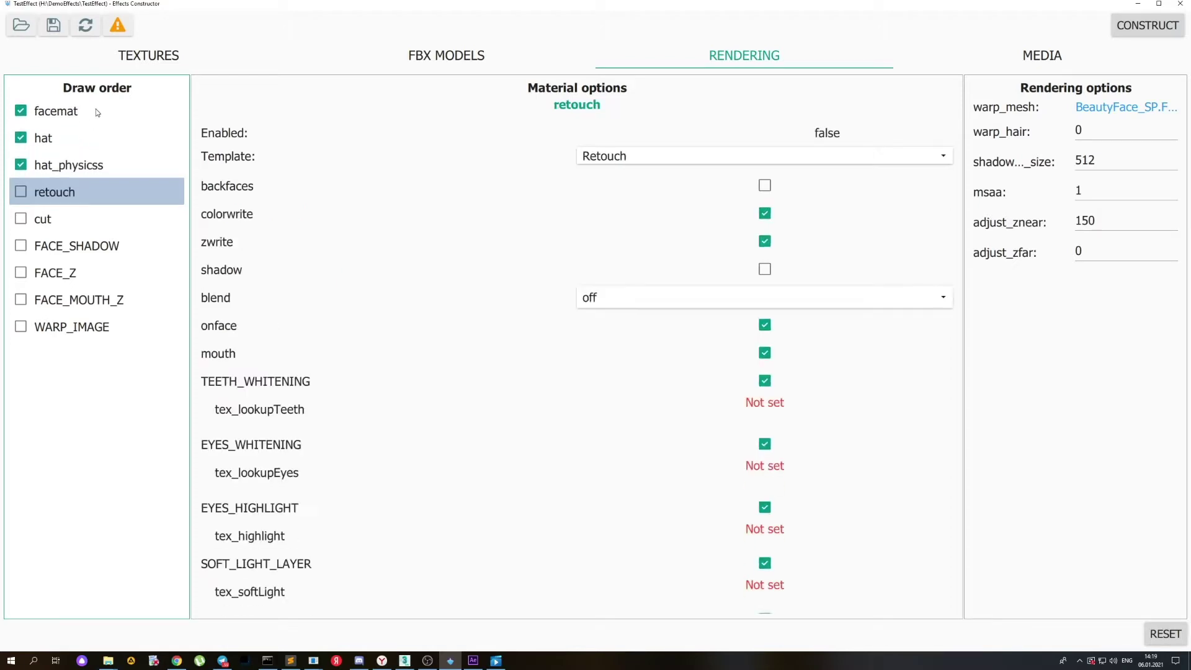
click(1162, 30)
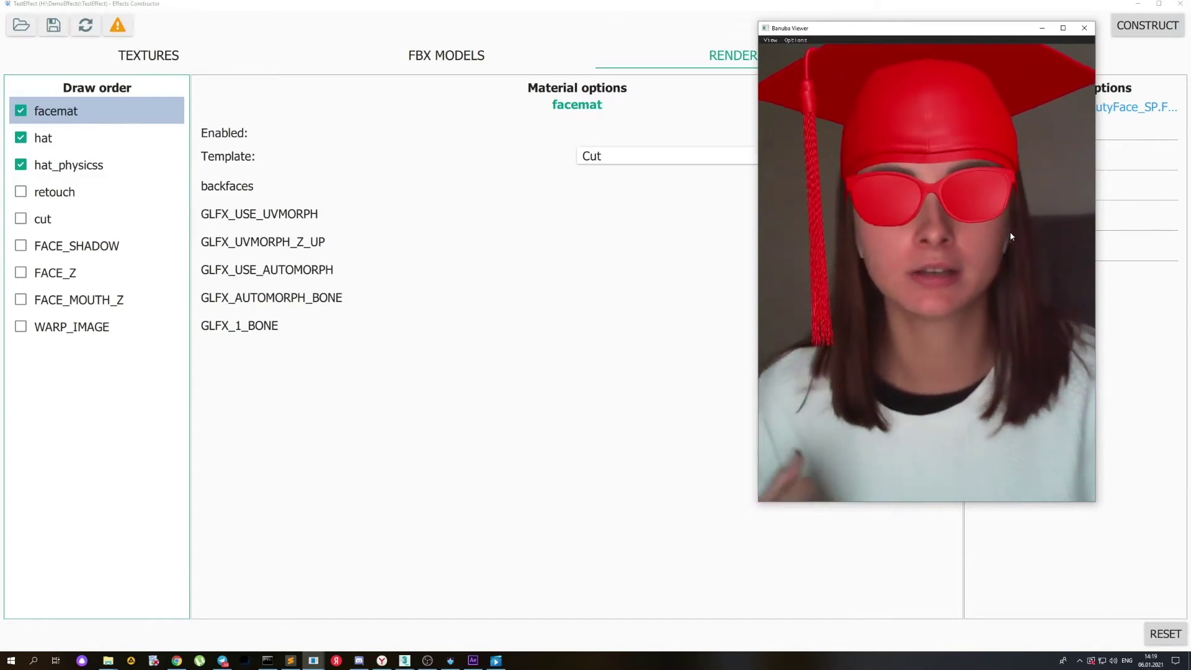
Enable the cut material in Effects Constructor and set its template to Cut after trying PBR
click(57, 220)
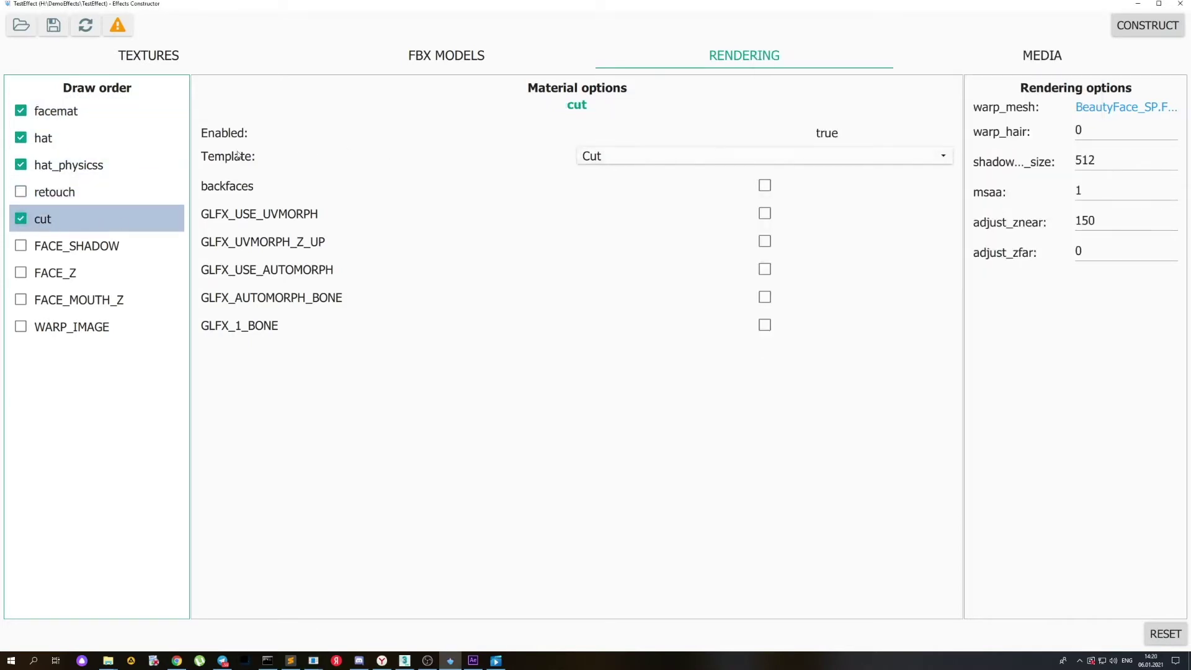
click(598, 156)
click(599, 179)
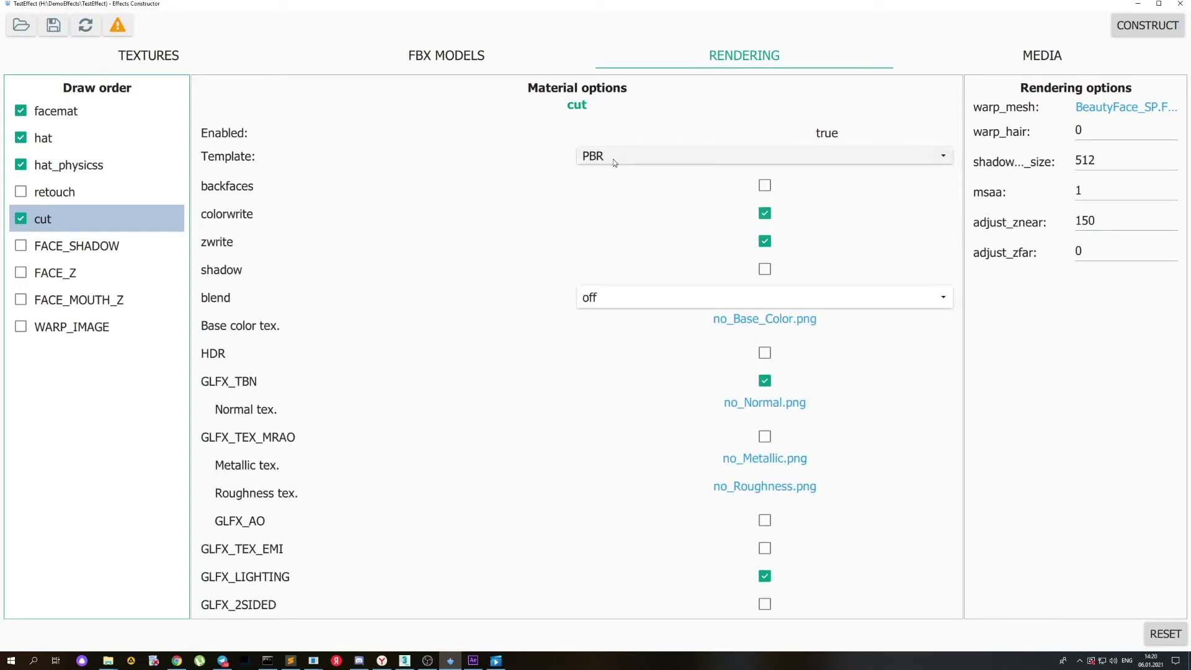
click(613, 157)
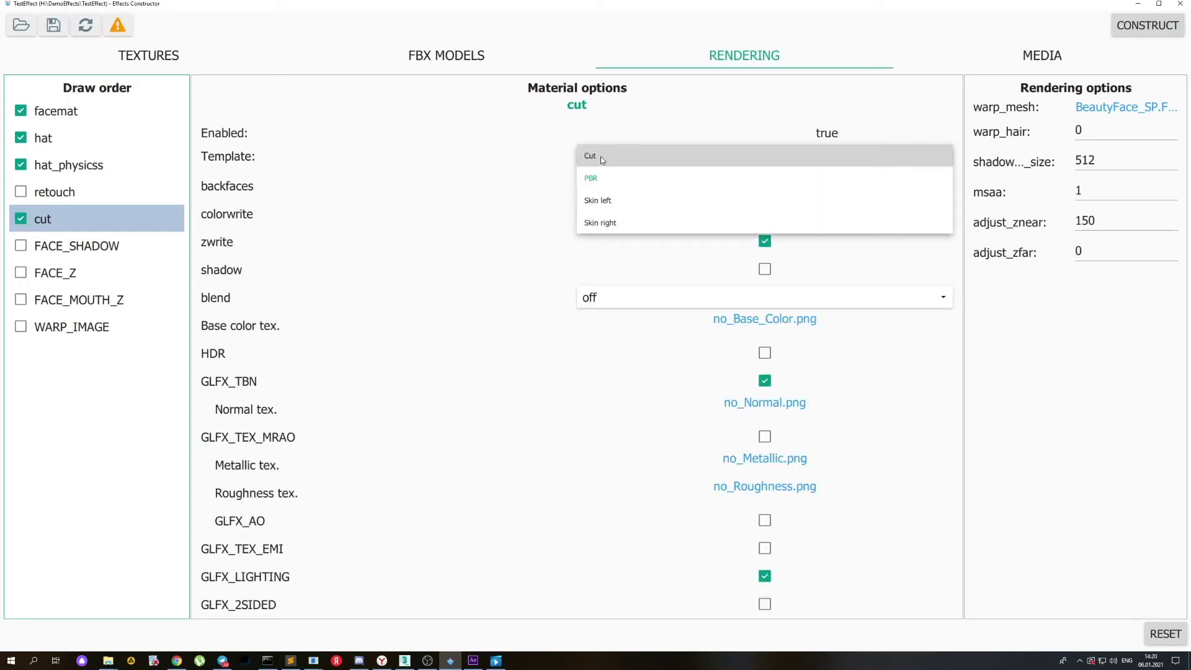
click(600, 157)
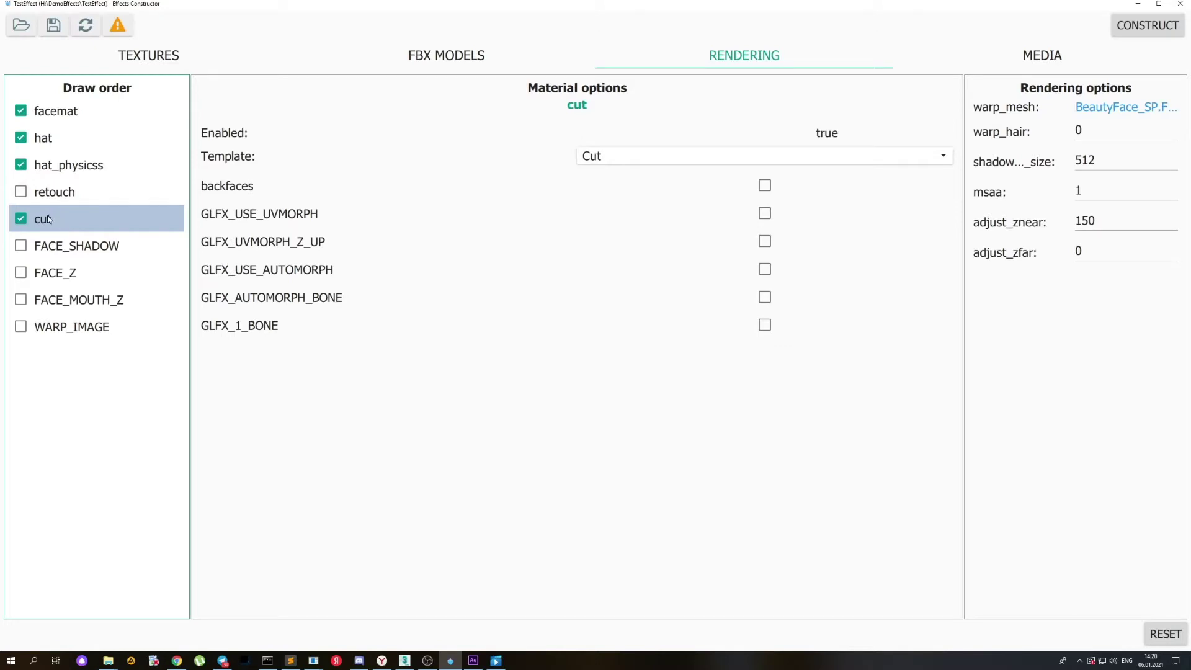
Move the cut material directly below facemat in the draw order and show the effect in Banuba Viewer
drag(83, 128, 82, 130)
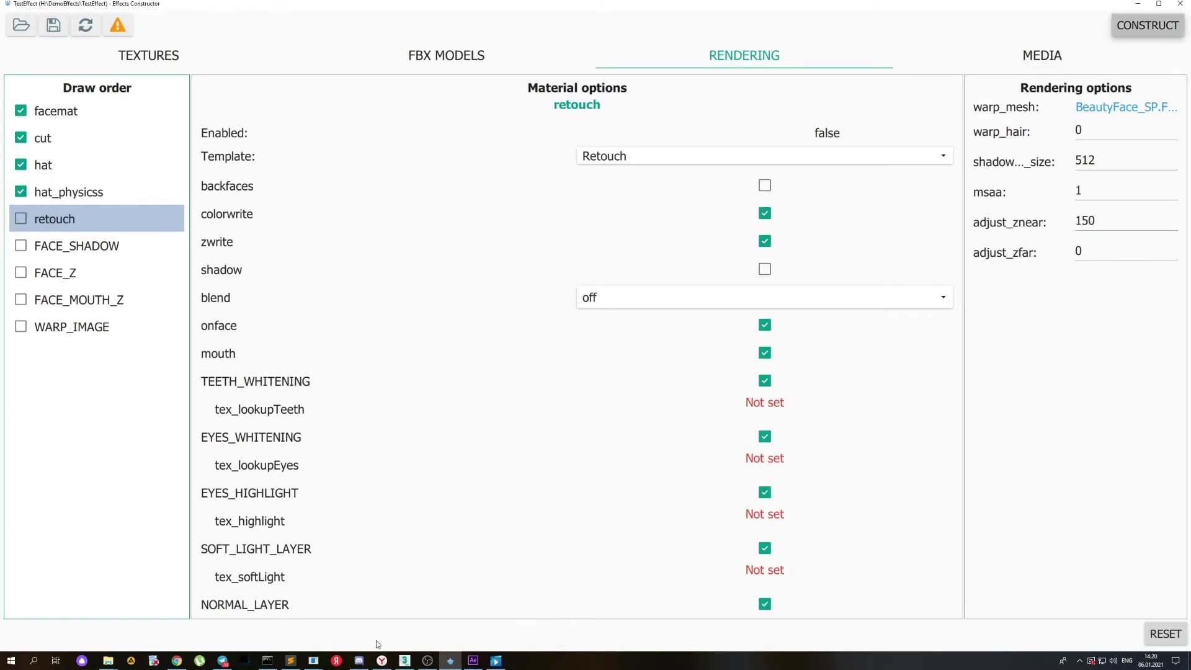
mouse_move(313, 662)
click(357, 617)
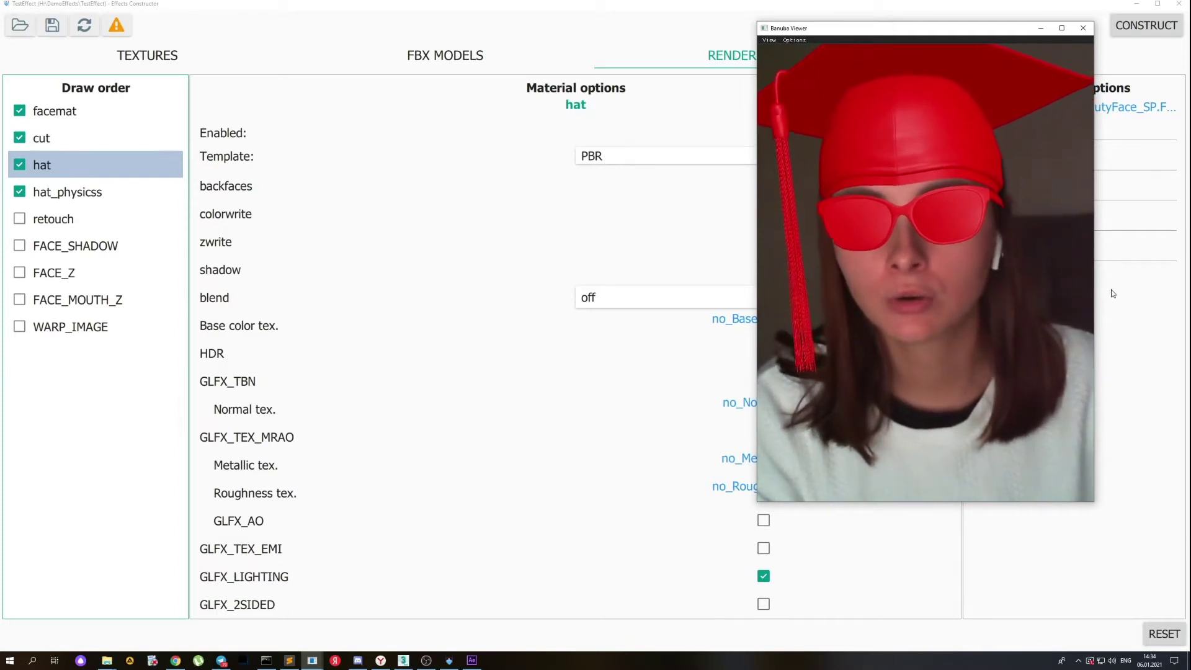
Switch to File Explorer and copy the hat_BaseColor, hat_Metallic, hat_Normal and hat_Roughness textures from the Demo folder's tex subfolder
click(106, 661)
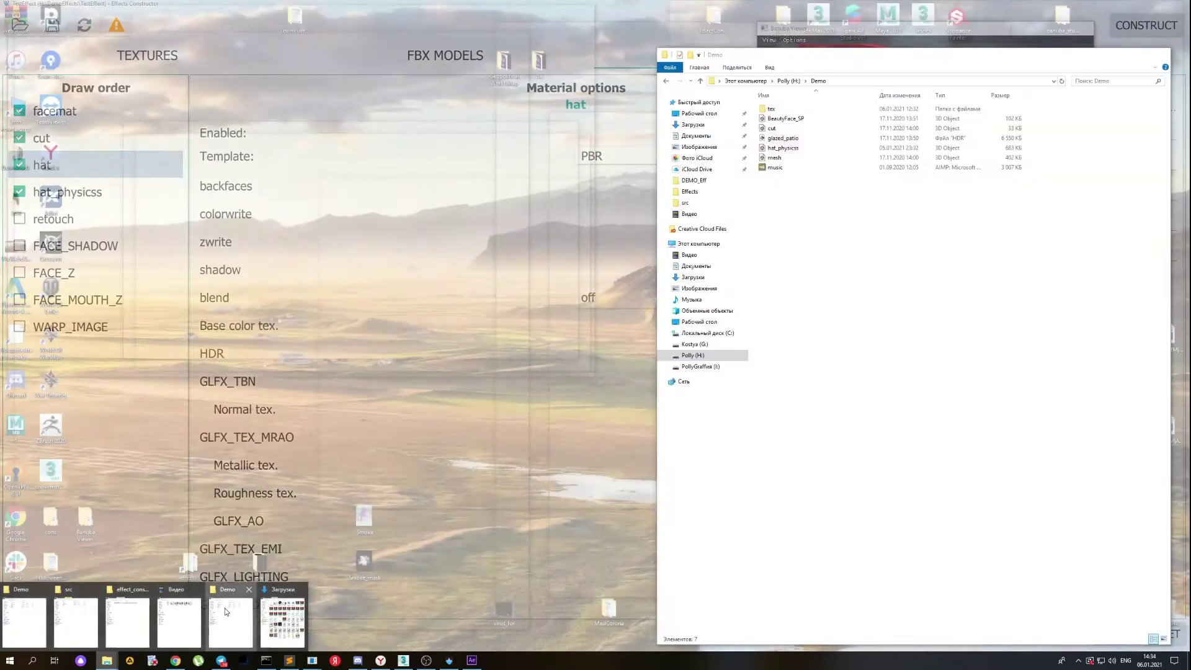
click(225, 608)
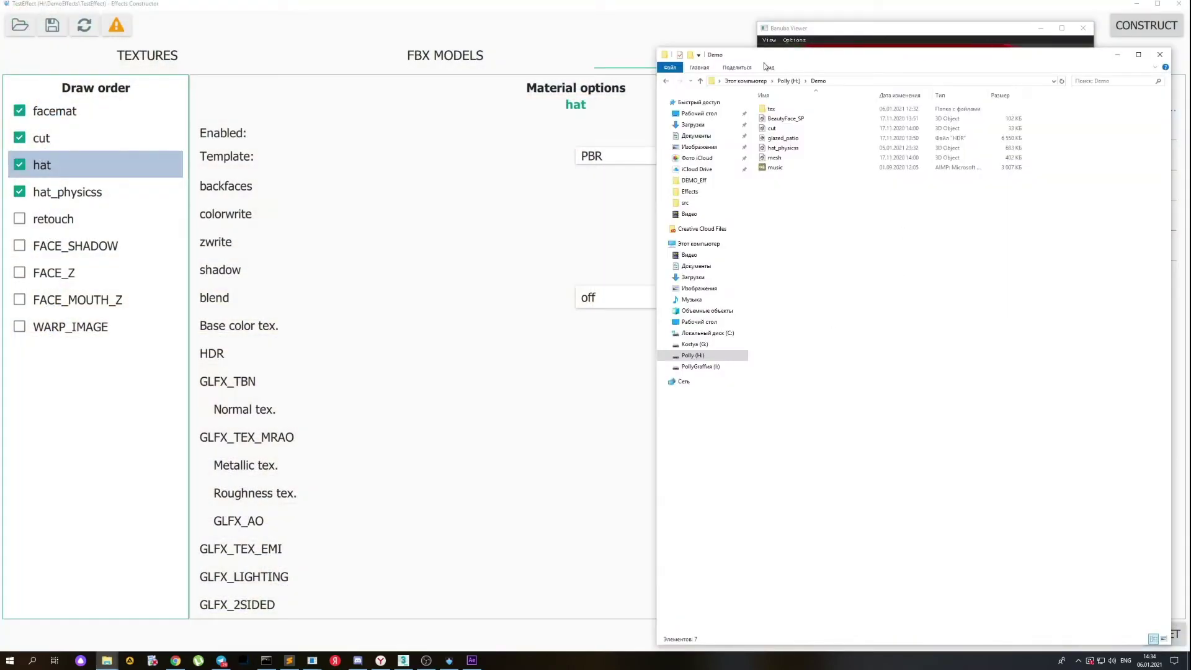
double_click(770, 109)
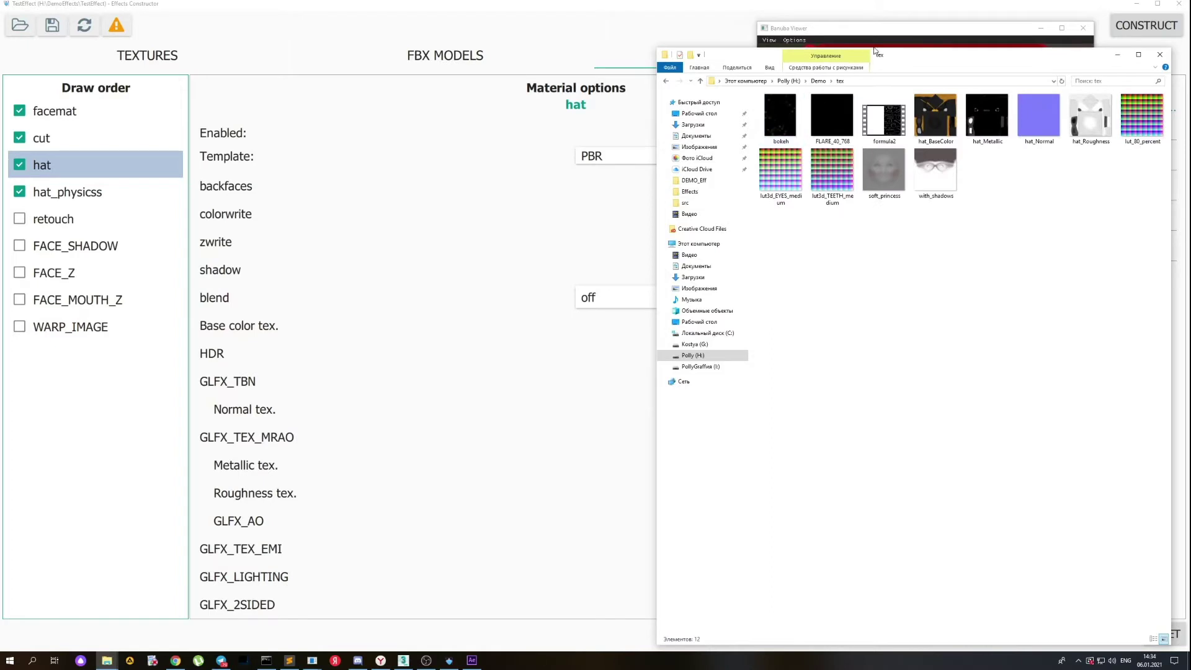
drag(905, 59, 880, 61)
shift+click(1065, 116)
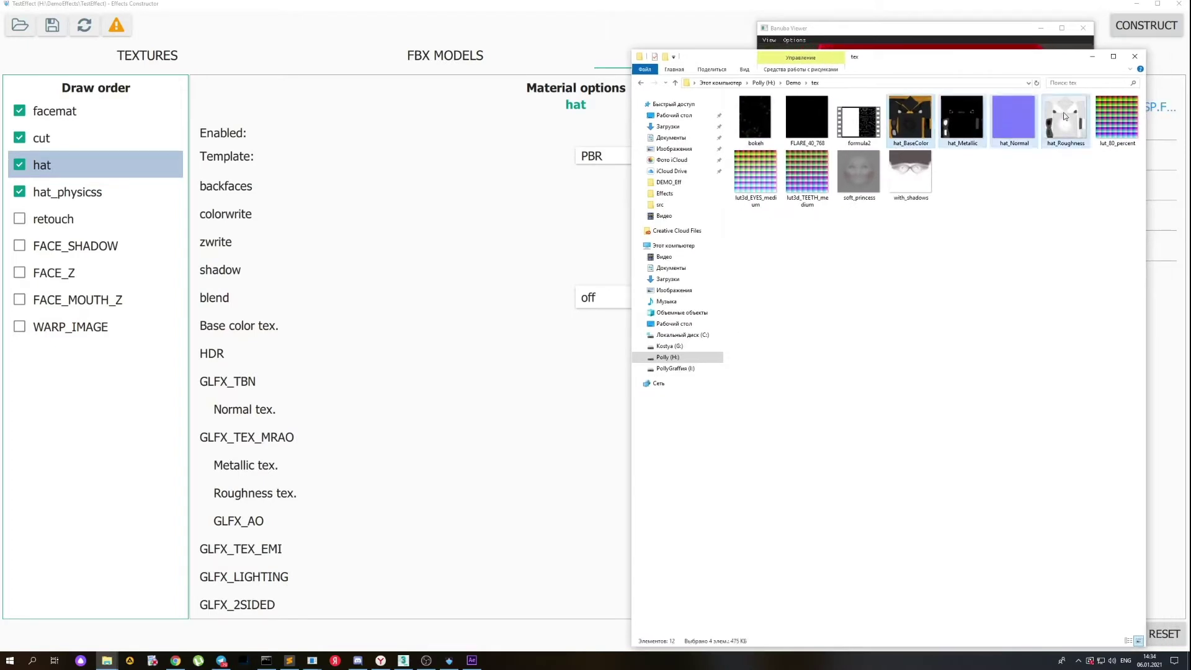
Paste the four copied hat textures into the constructed TestEffect subfolder of the DemoEffects TestEffect project
click(108, 662)
click(27, 620)
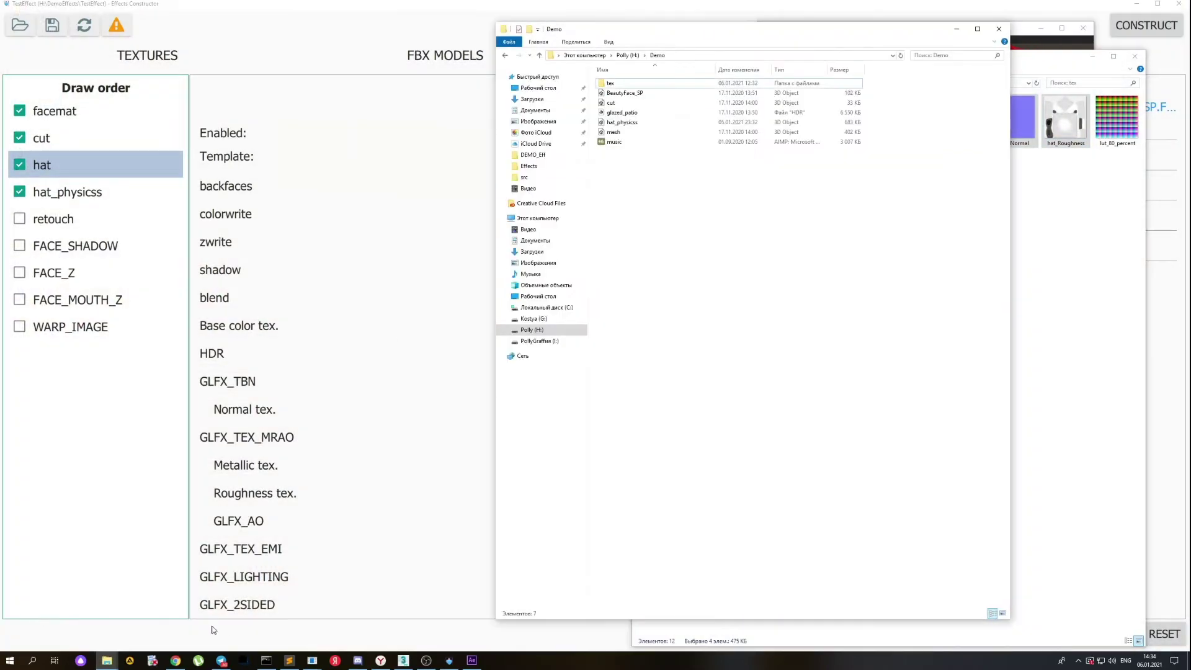
click(112, 662)
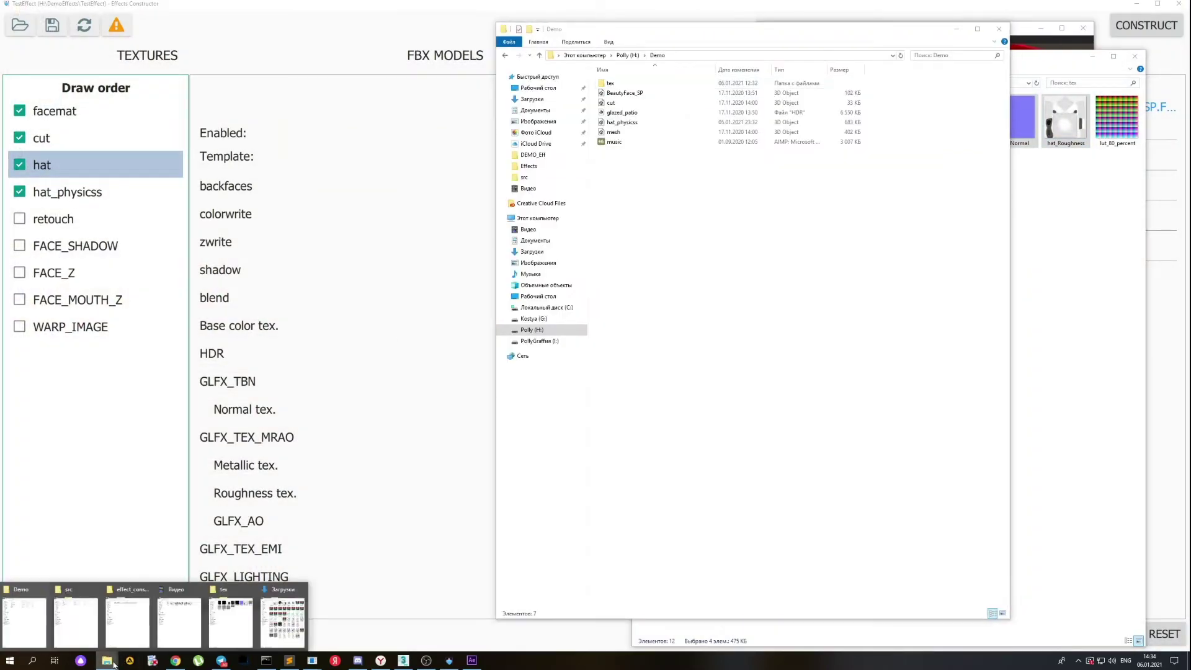
click(90, 641)
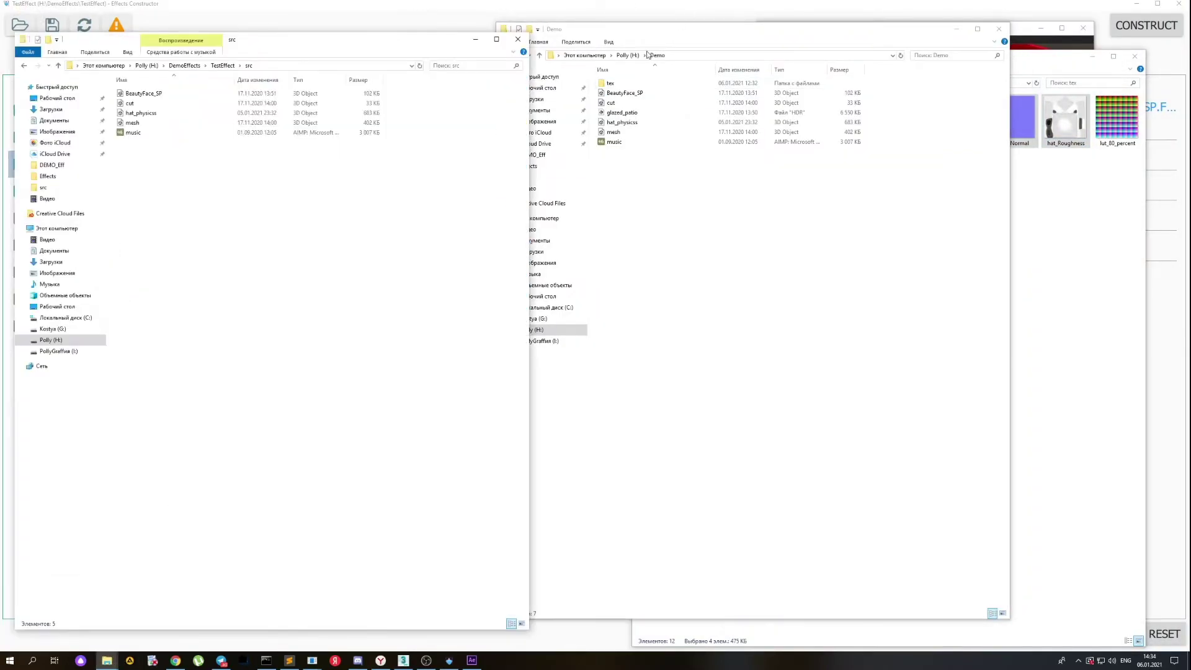
click(223, 65)
click(146, 104)
double_click(138, 94)
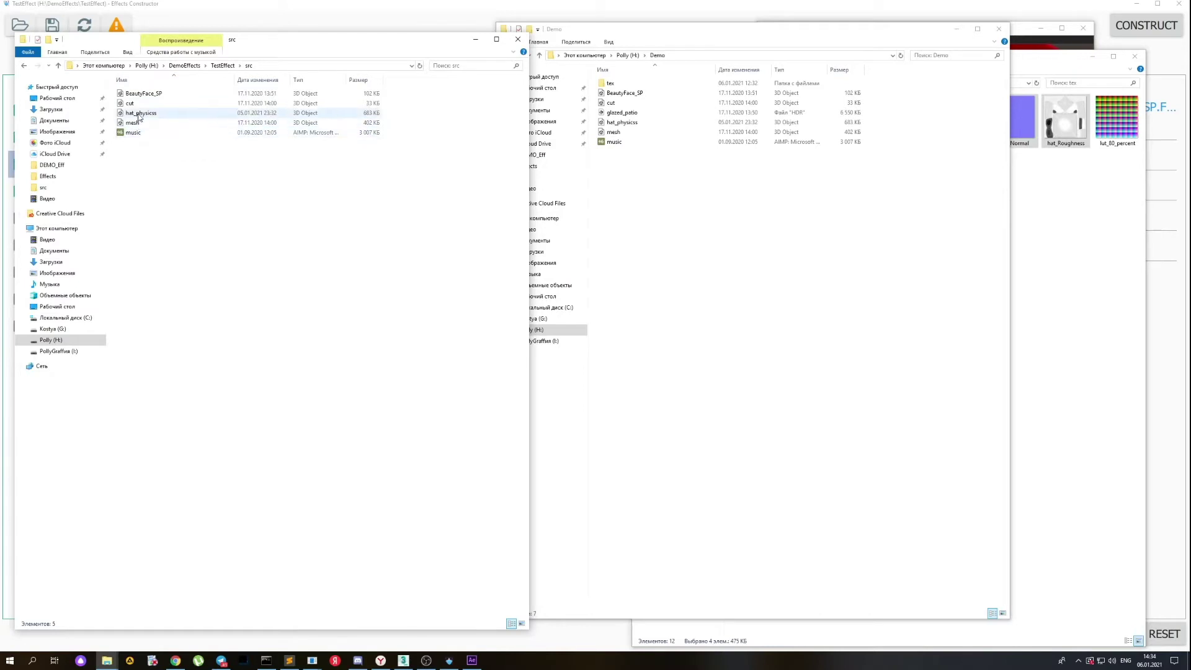
click(24, 65)
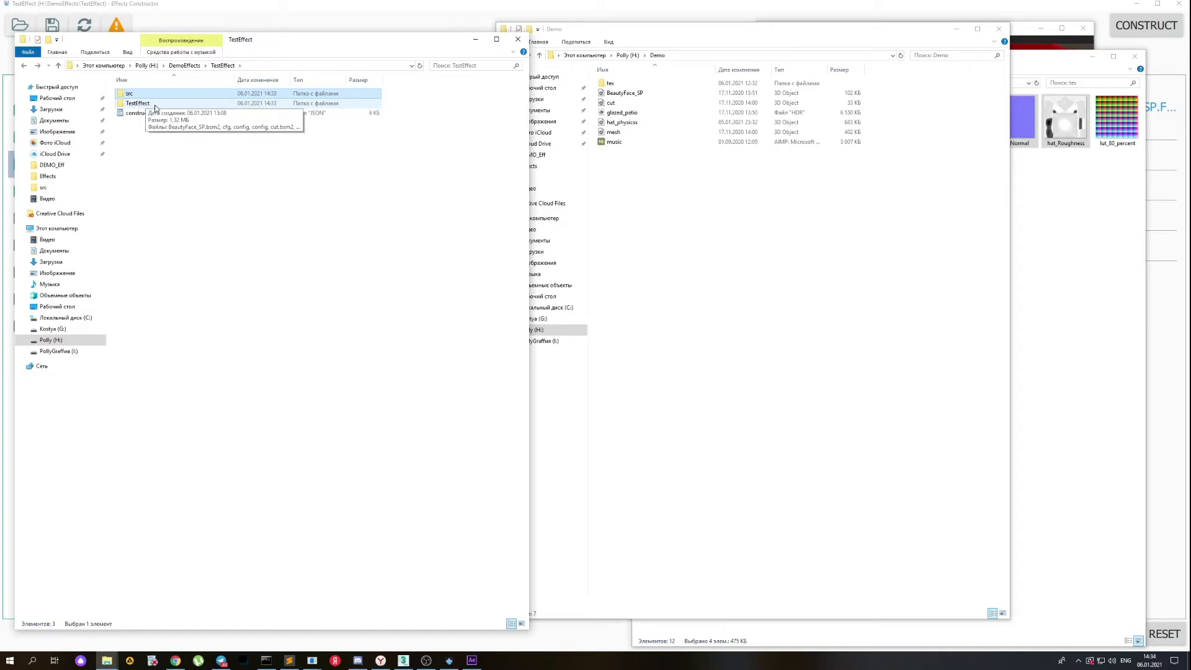
click(138, 104)
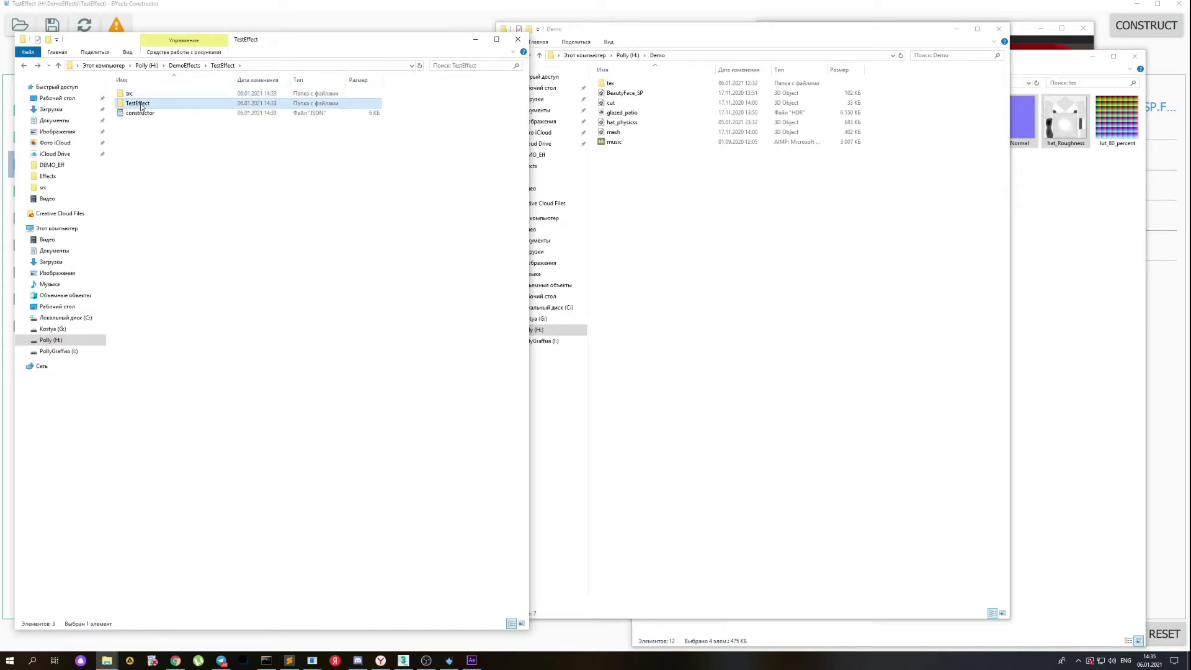
double_click(140, 104)
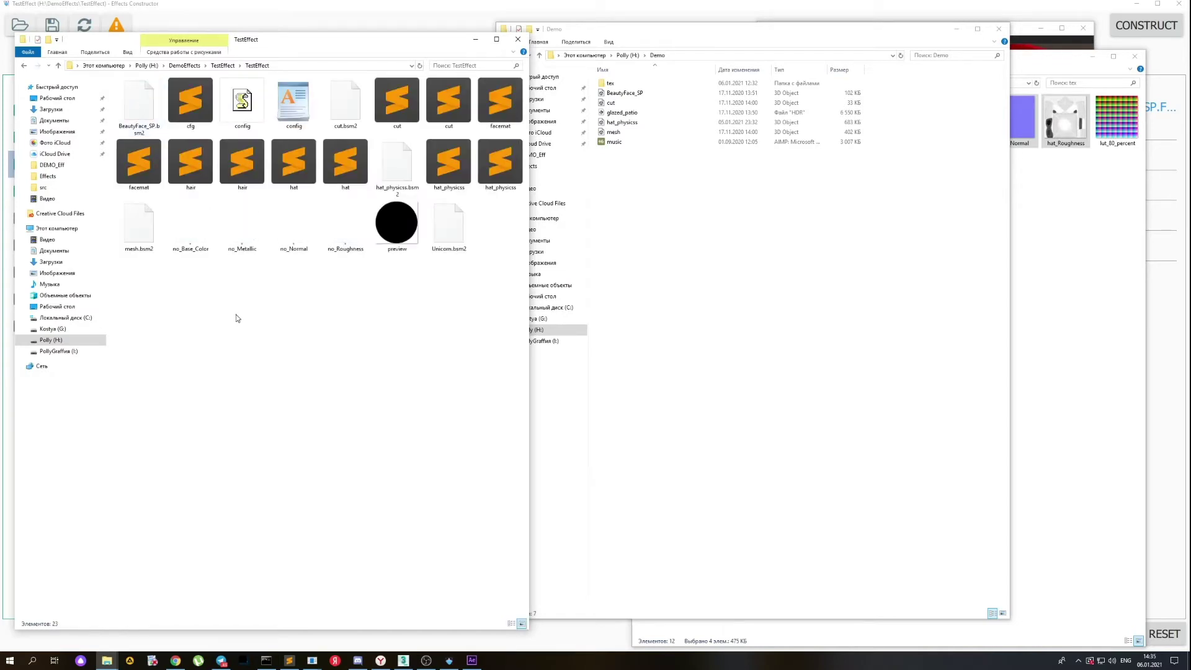
key(ctrl+v)
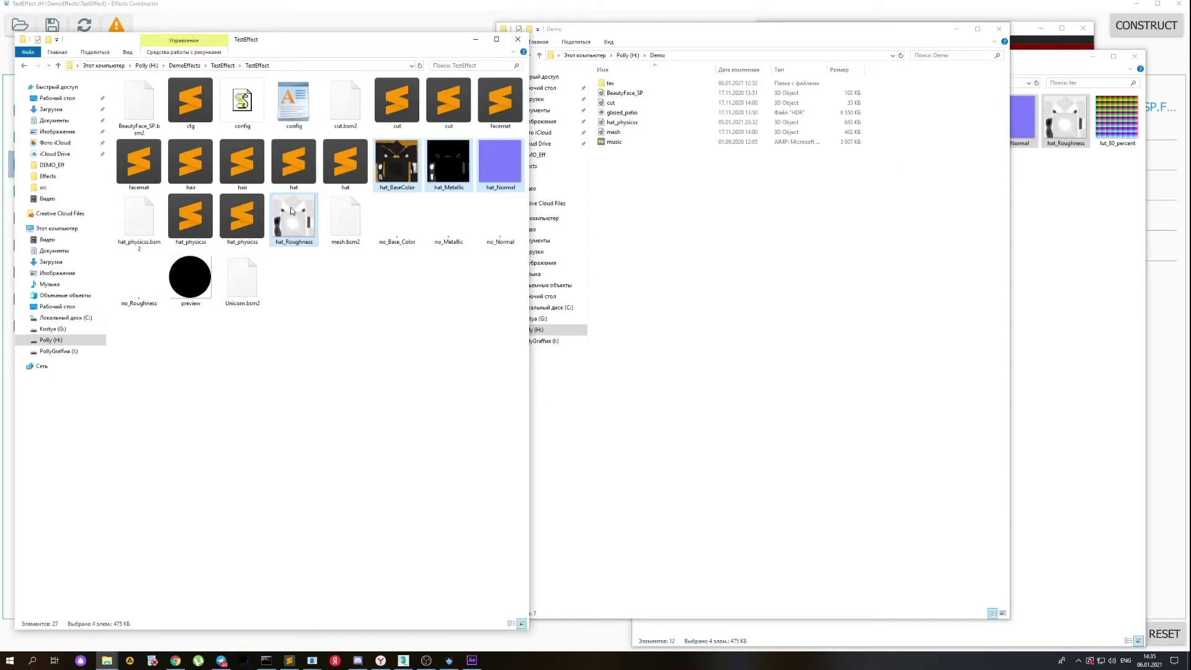
click(325, 301)
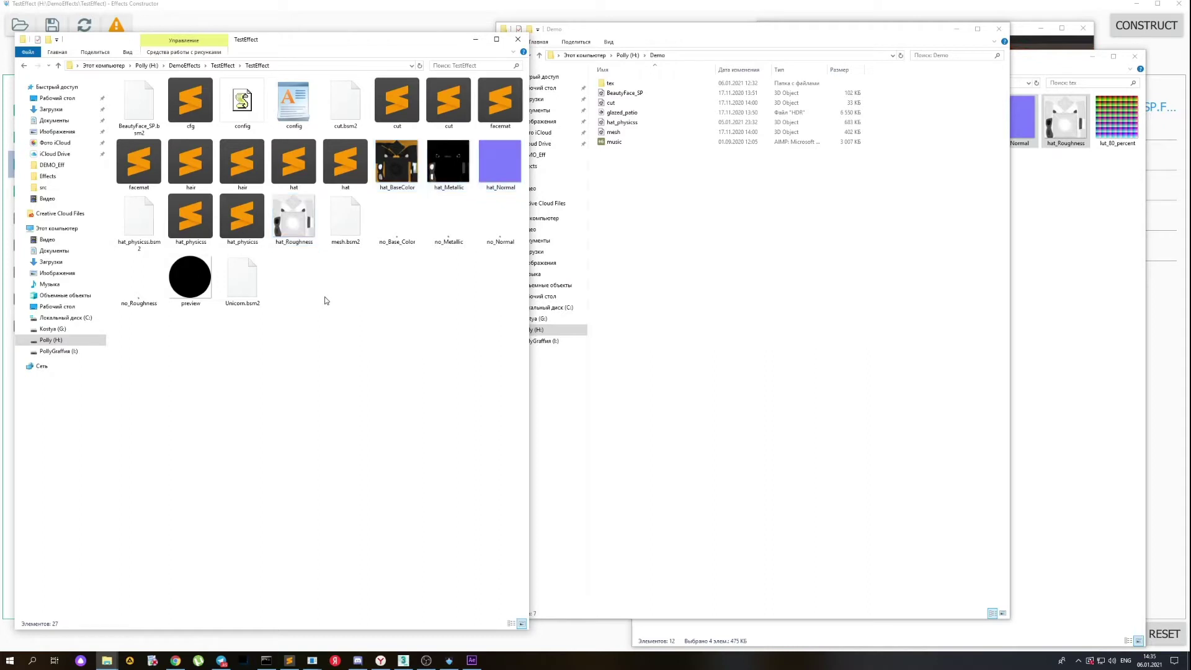
Return to Effects Constructor and set the hat material's base color texture to hat_BaseColor.png and its normal texture to hat_Normal.png
click(1170, 321)
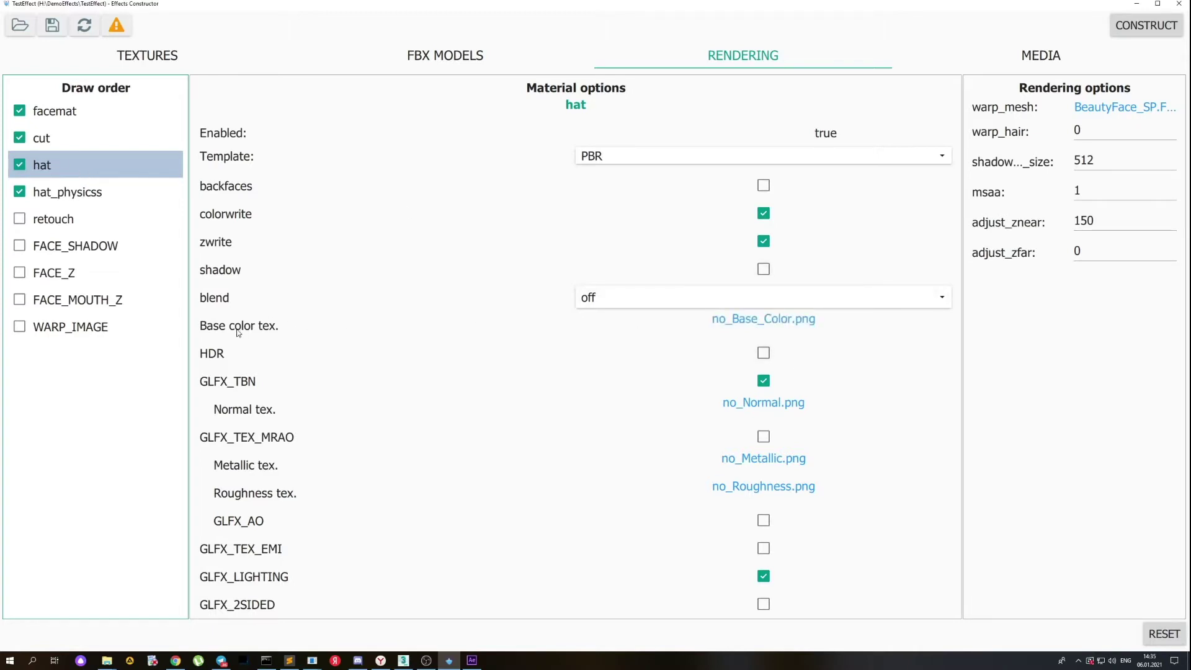
scroll(769, 355, down, 1)
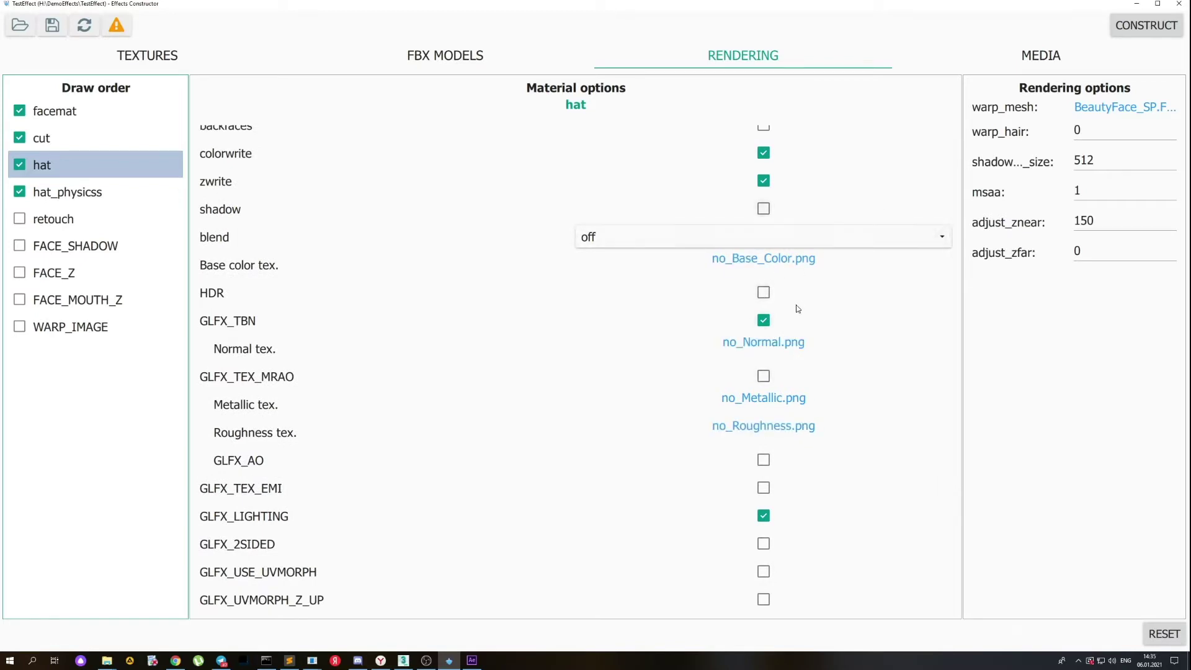
click(787, 259)
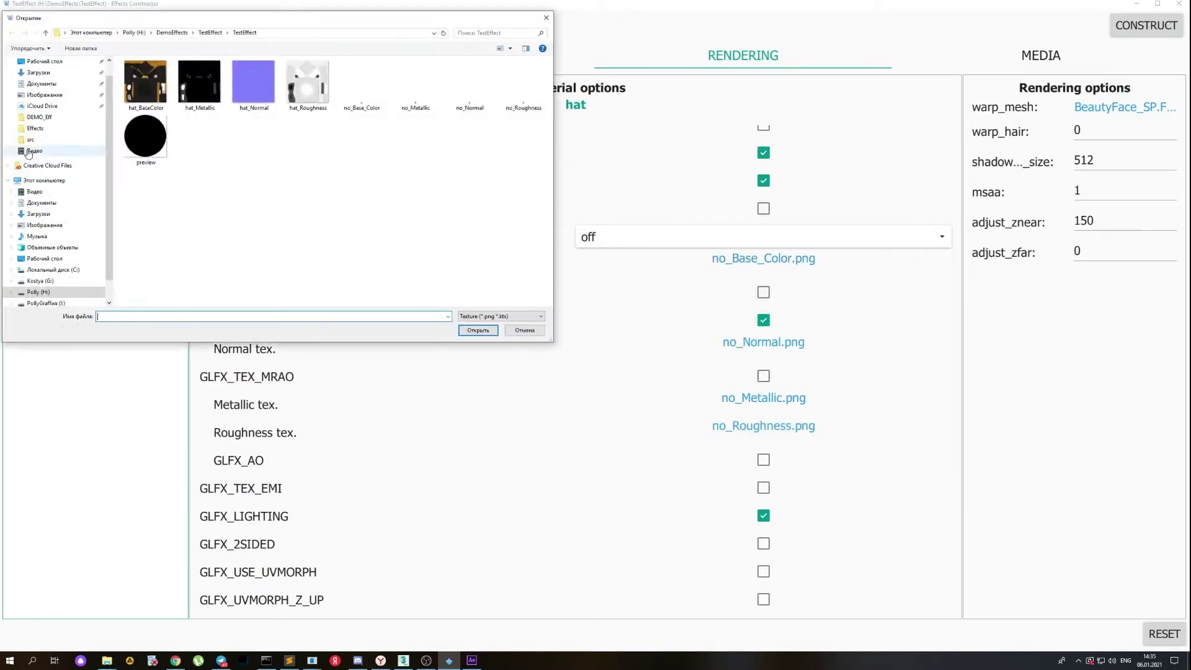
double_click(146, 86)
click(732, 343)
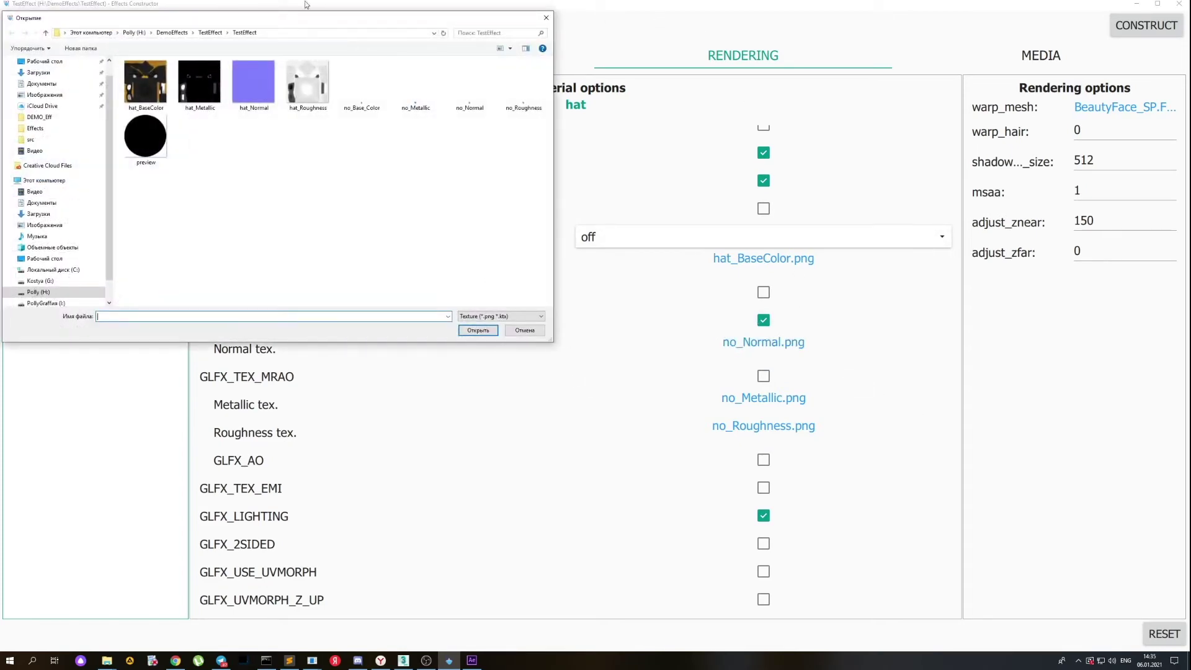
double_click(258, 76)
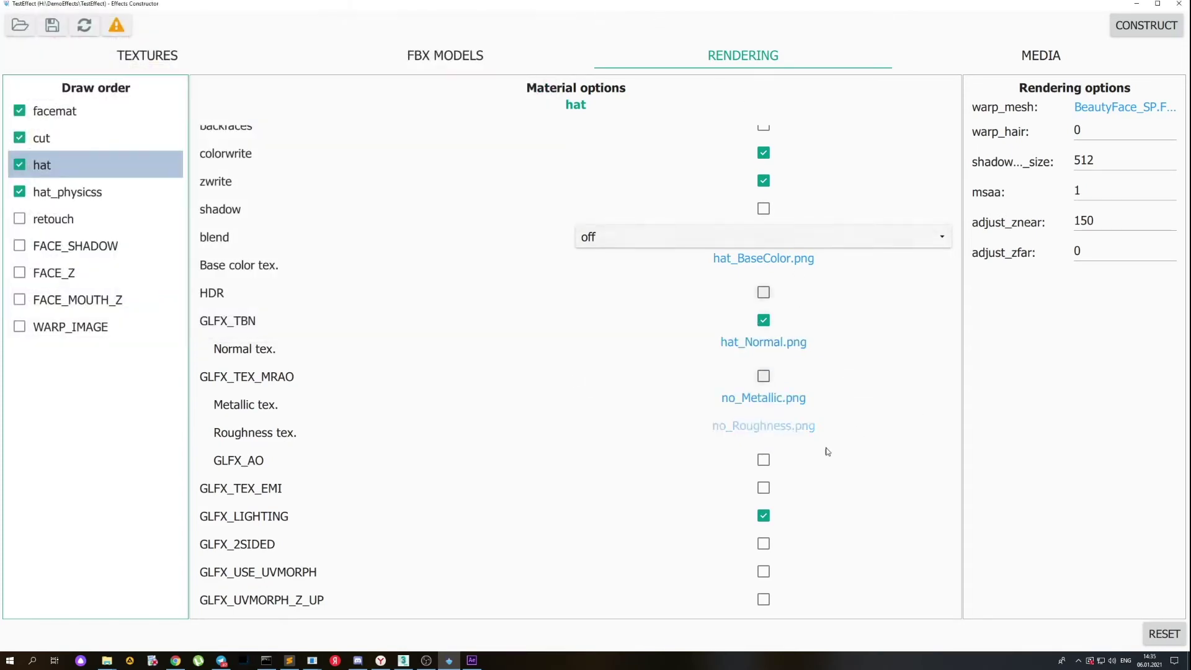
Set the hat material's metallic texture to hat_Metallic.png and its roughness texture to hat_Roughness.png
click(763, 397)
double_click(199, 80)
click(764, 426)
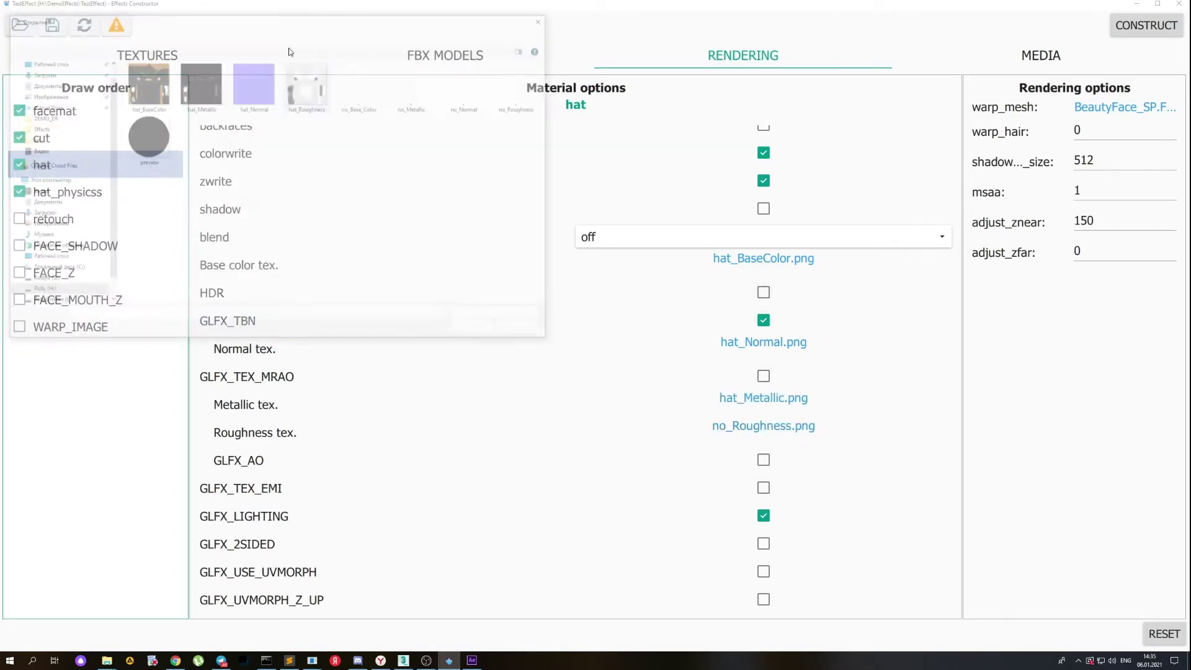
double_click(299, 91)
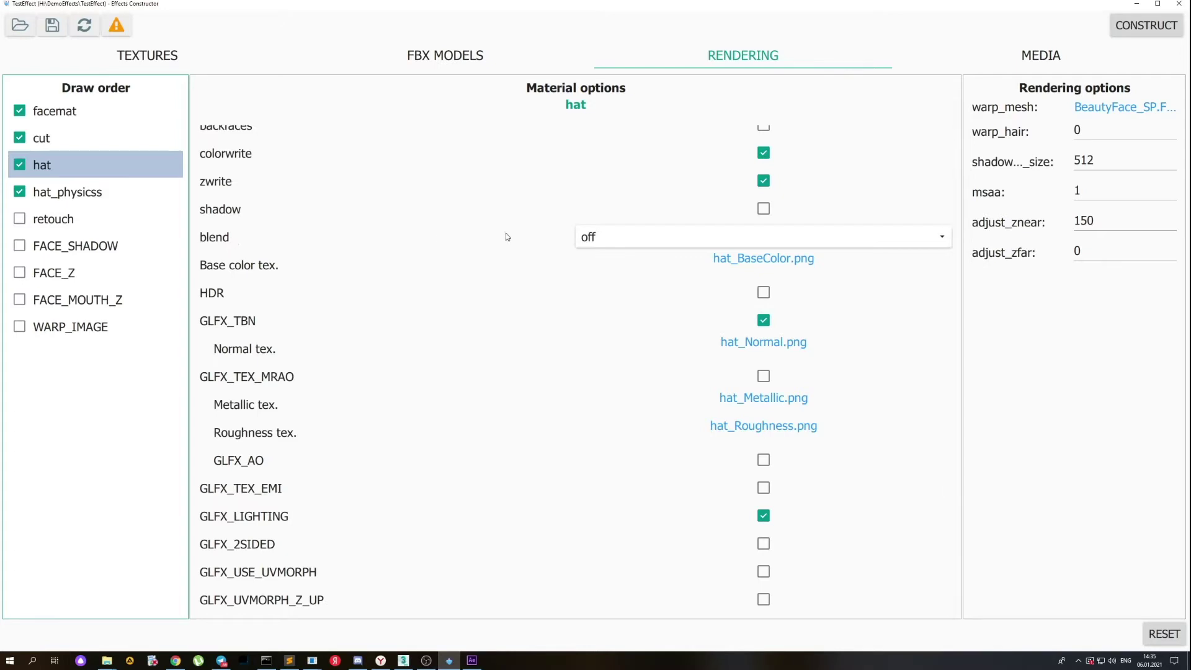
Set the hat material's blend mode to alpha and enable its HDR option
click(606, 237)
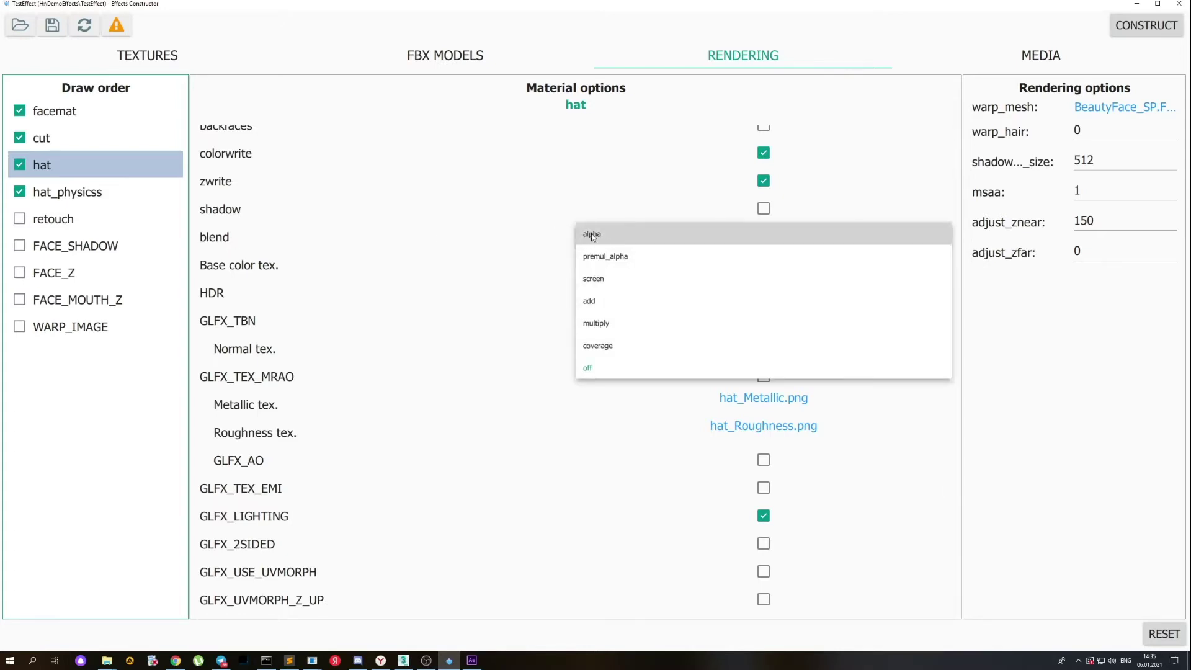
click(622, 233)
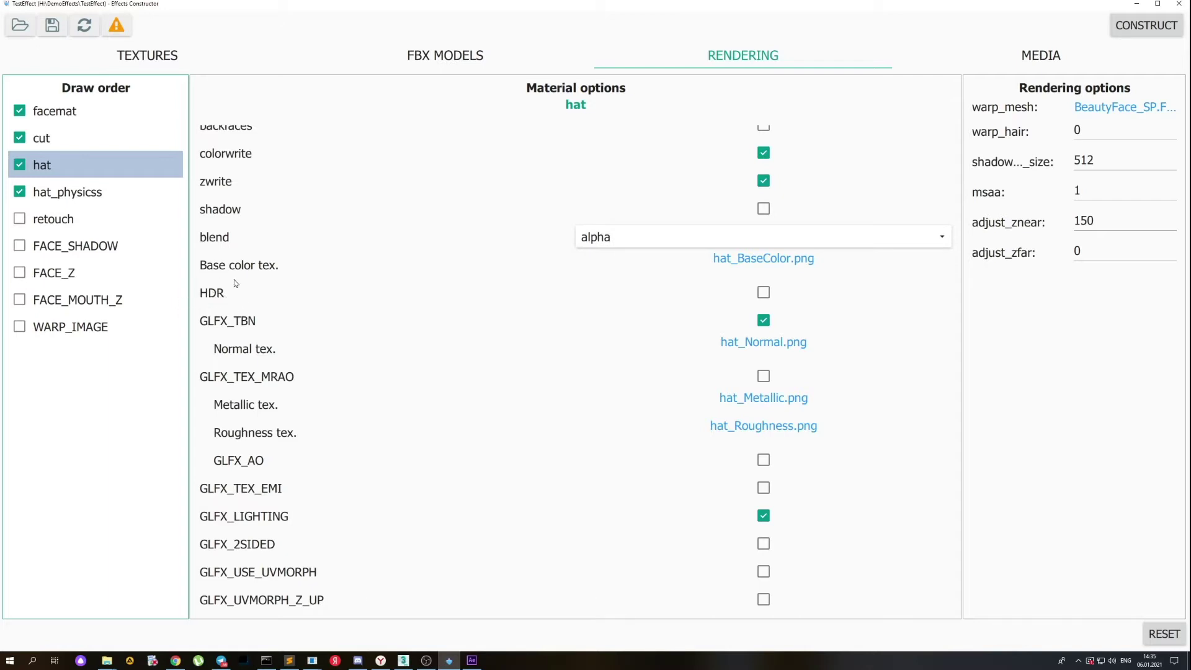
click(764, 292)
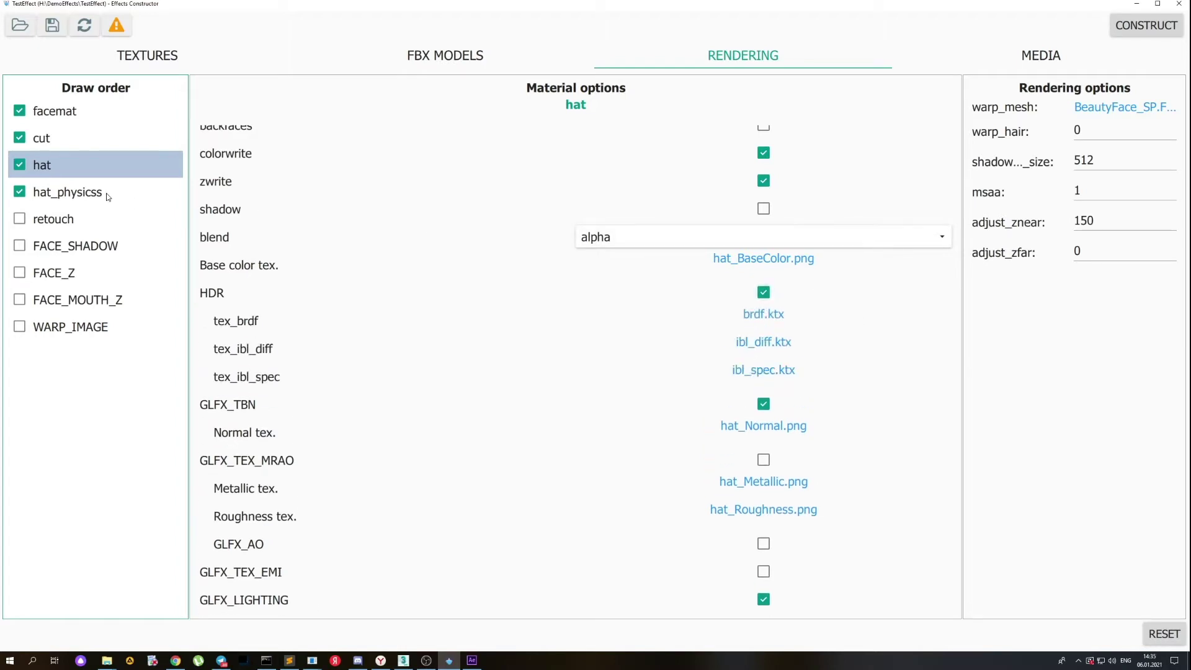
Set the hat_physicss material's base color texture to hat_BaseColor.png and its normal texture to hat_Normal.png
click(81, 195)
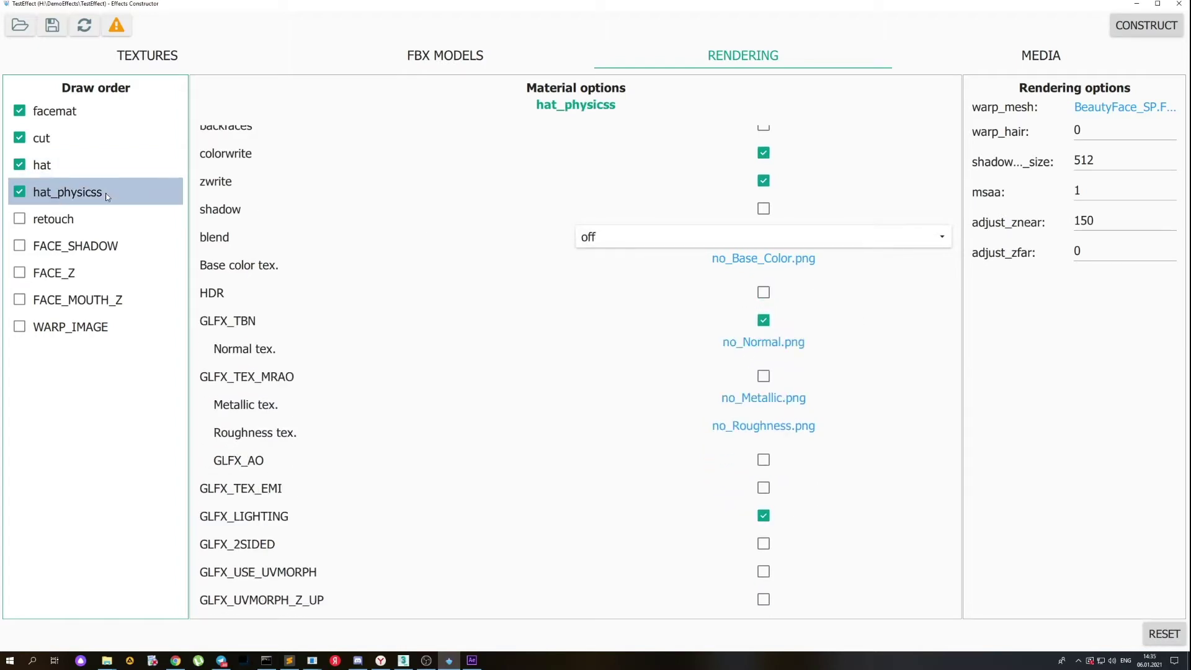
click(763, 258)
double_click(147, 94)
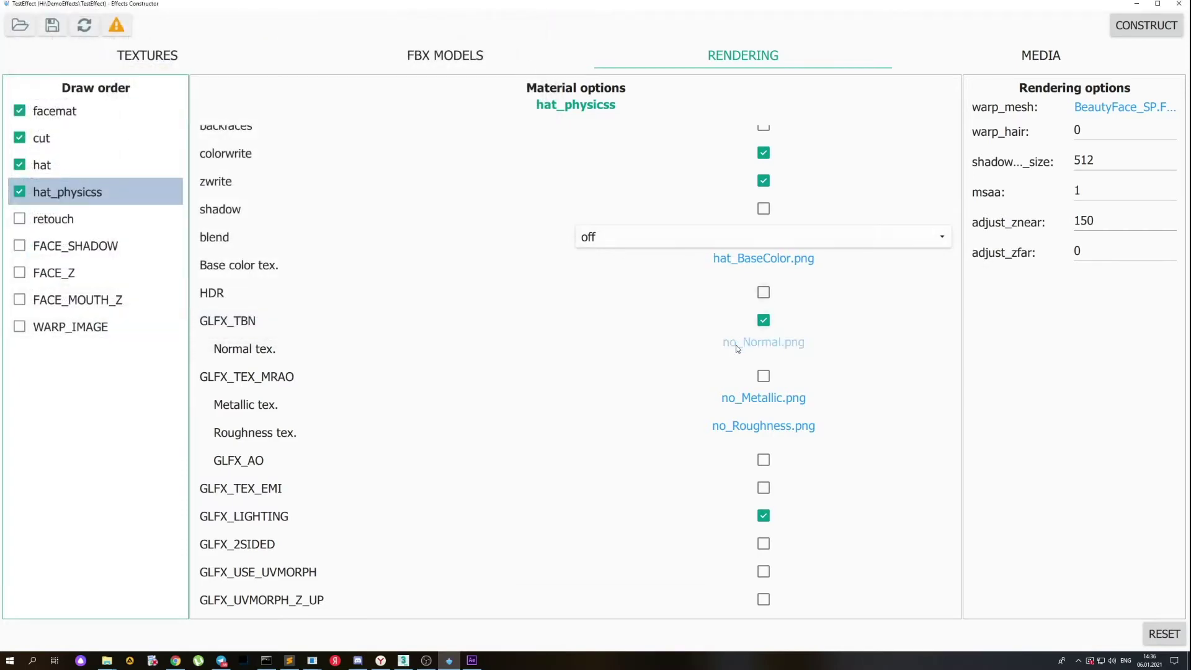
click(764, 341)
double_click(250, 80)
Set the hat_physicss material's metallic texture to hat_Metallic.png and its roughness texture to hat_Roughness.png
click(736, 396)
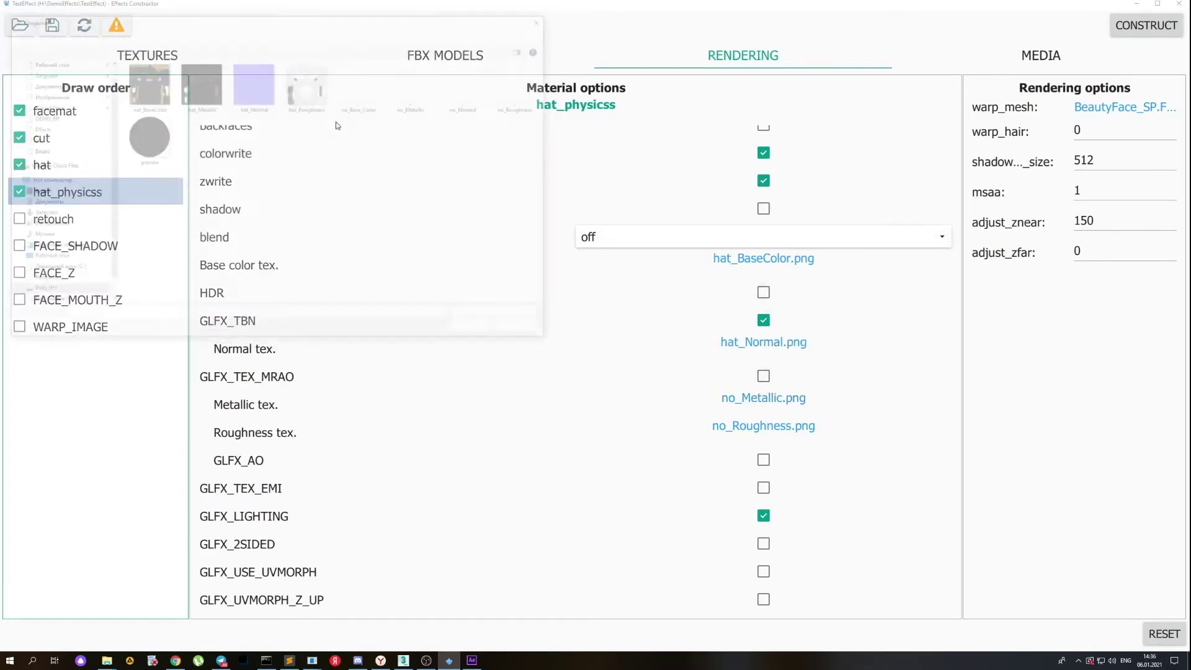
double_click(208, 66)
click(749, 422)
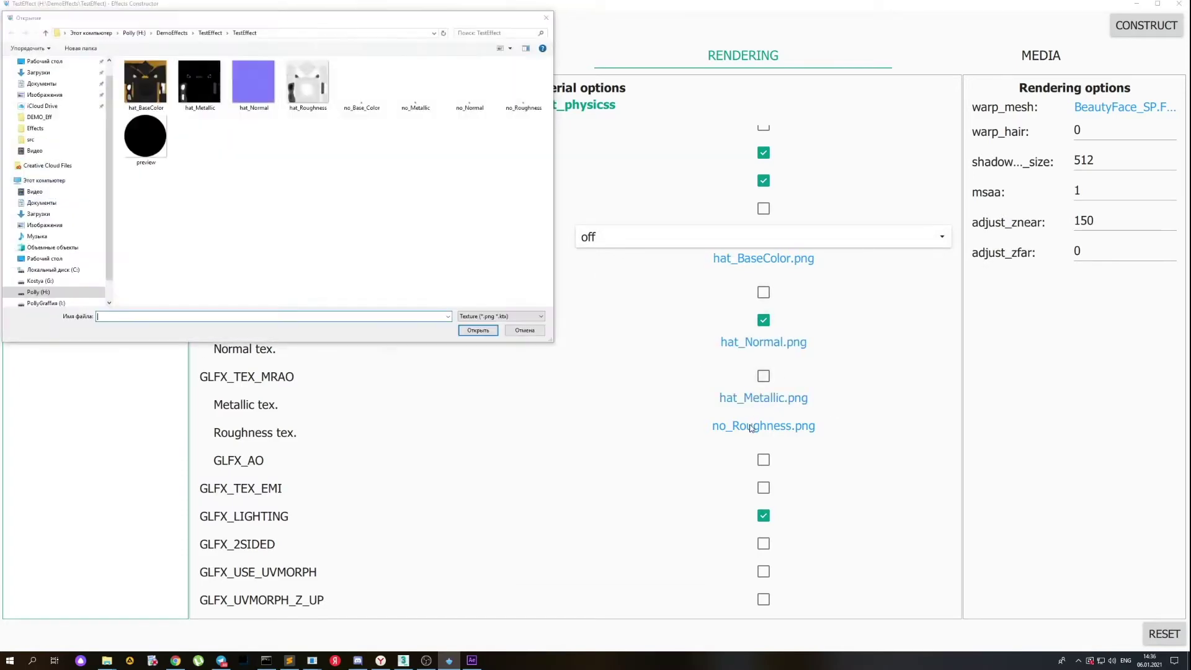
click(532, 339)
click(769, 426)
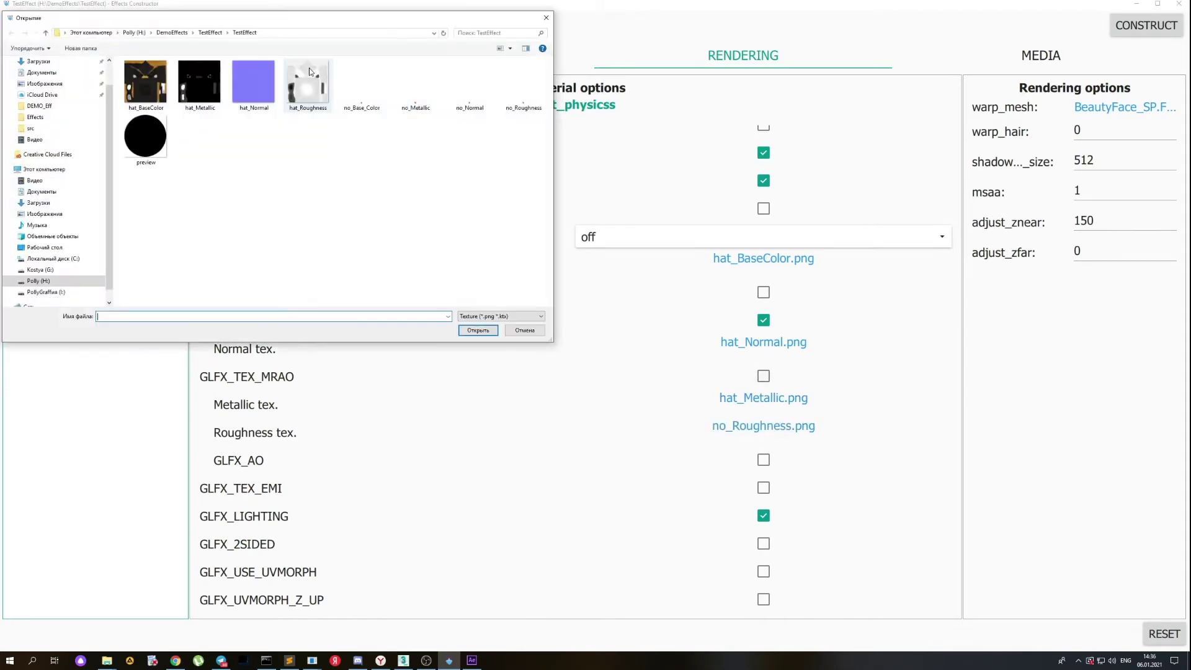
double_click(309, 78)
Enable HDR and change the blend mode of the hat_physicss material, and show the constructed effect in Banuba Viewer
click(762, 292)
click(612, 242)
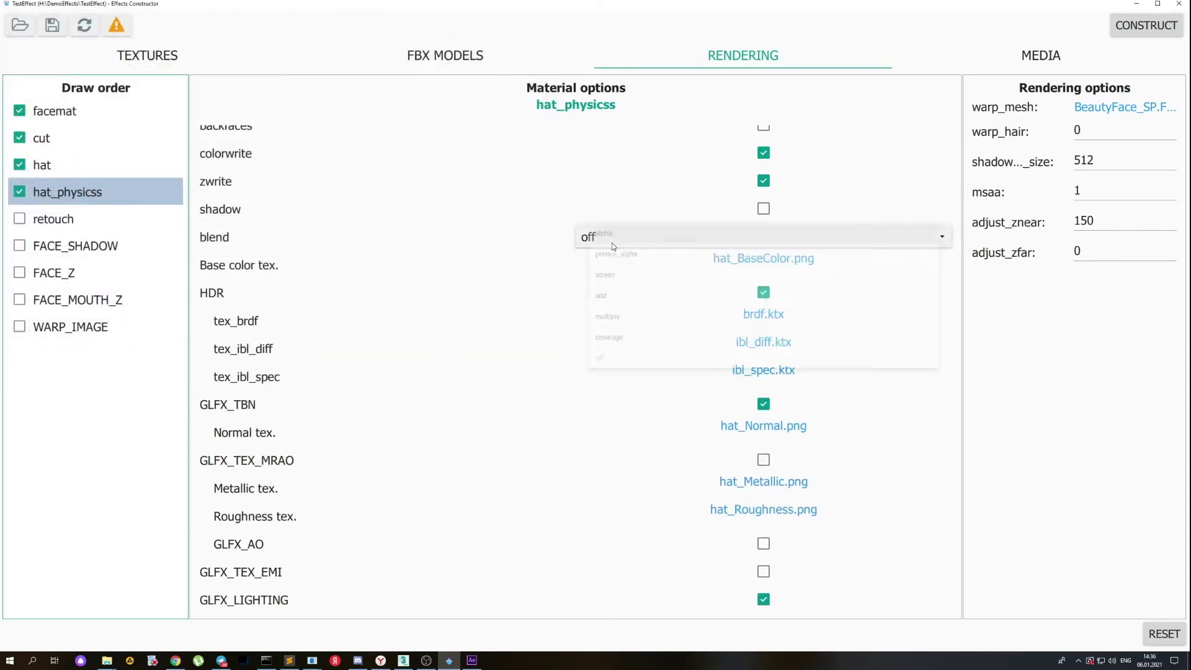
click(605, 255)
click(1140, 23)
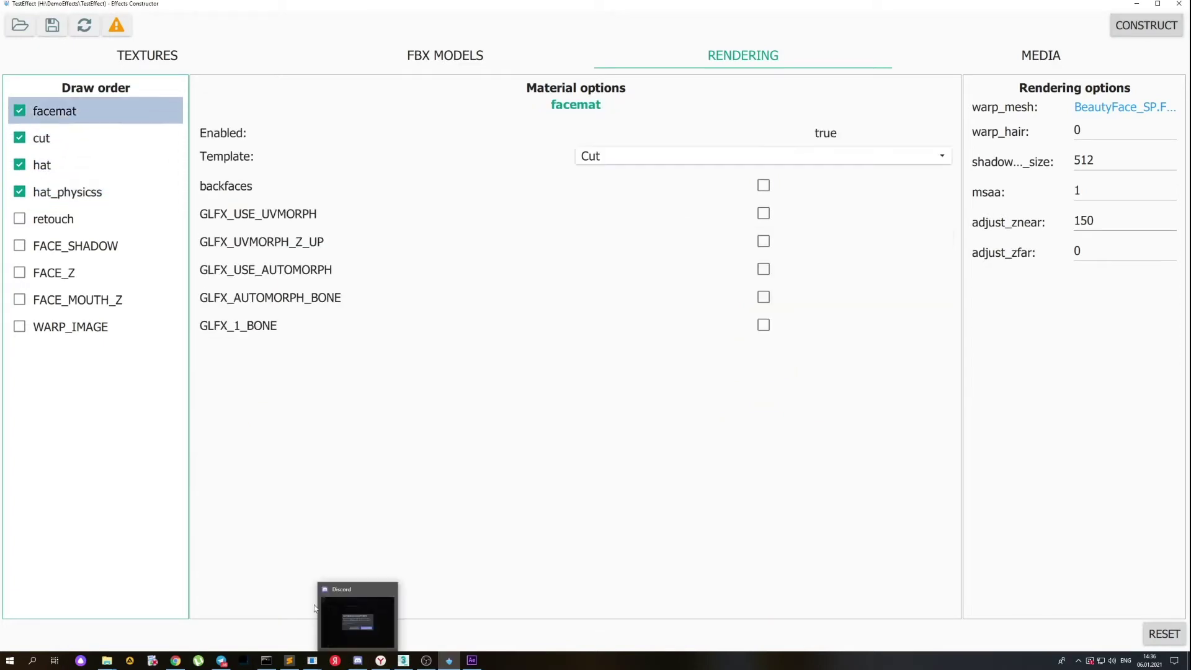
click(371, 625)
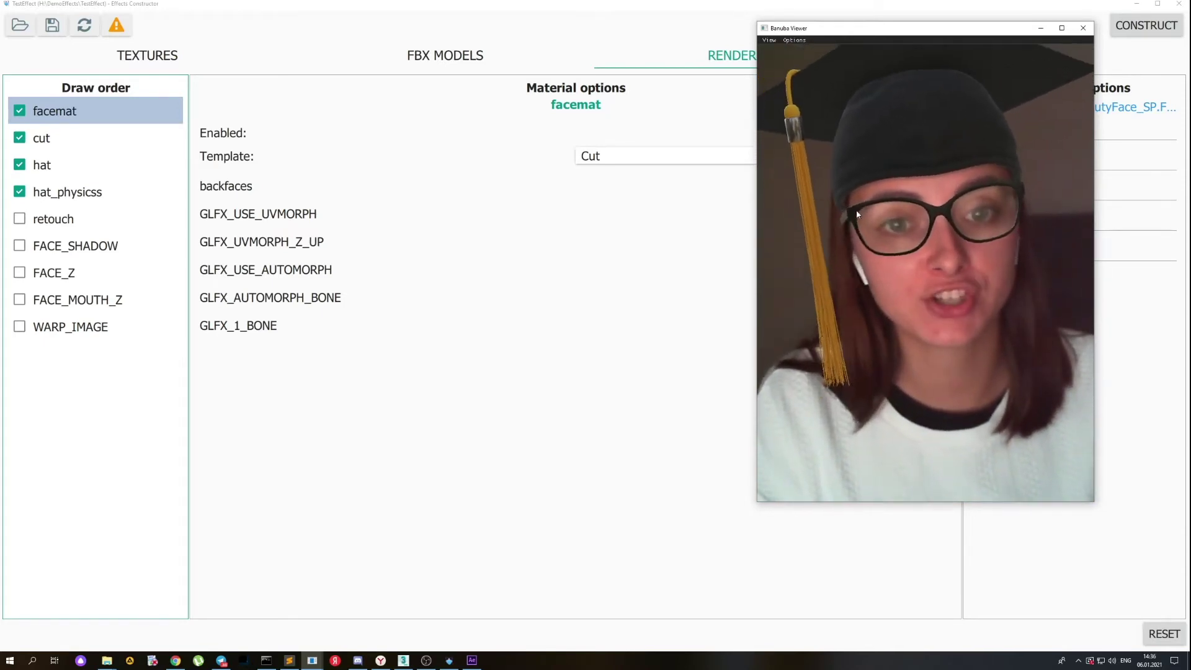
Switch to File Explorer and copy the glazed_patio HDR file from the Demo folder
click(108, 661)
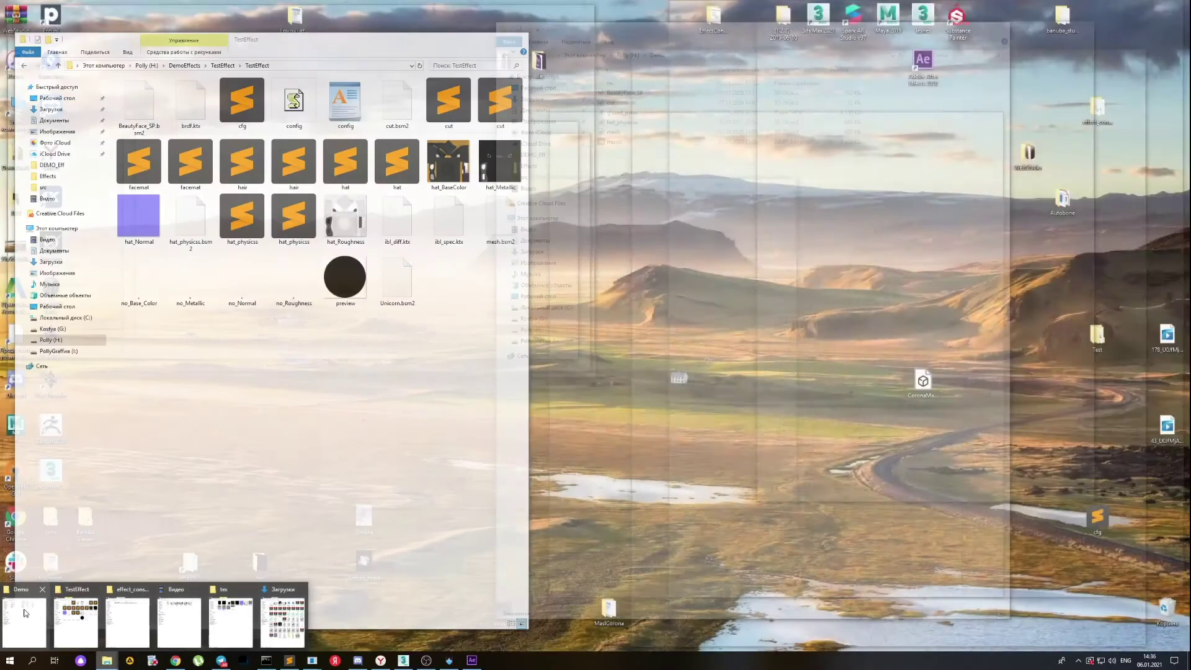
click(24, 622)
click(624, 114)
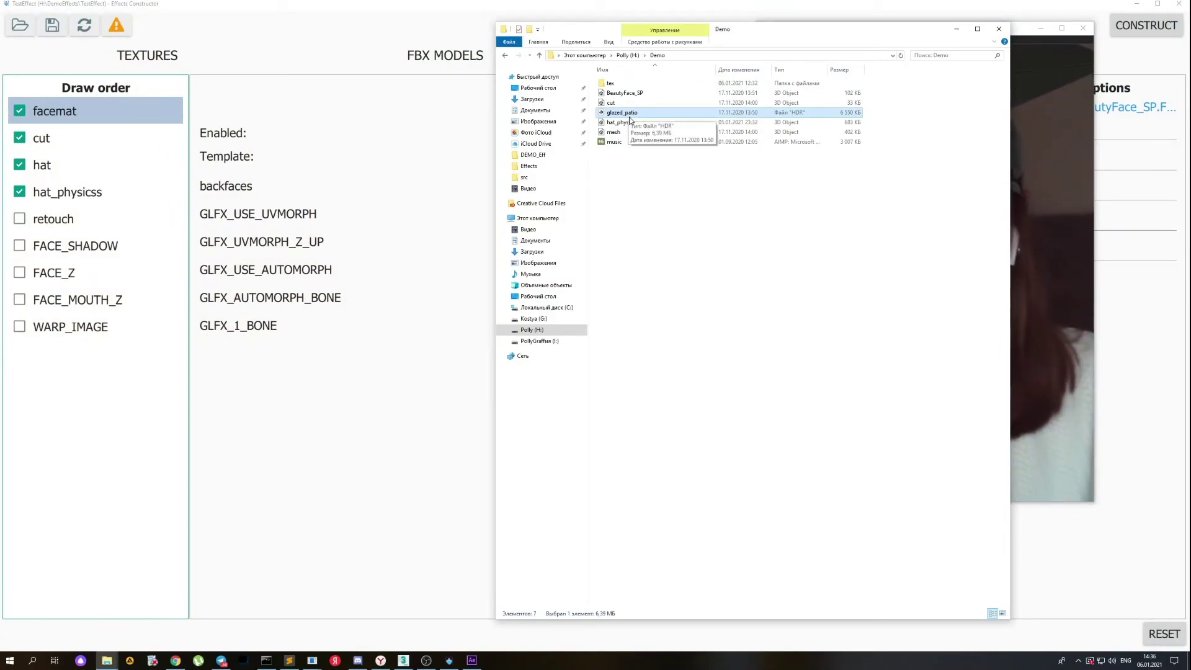
Paste the glazed_patio HDR file into the src subfolder of the DemoEffects TestEffect project
click(107, 660)
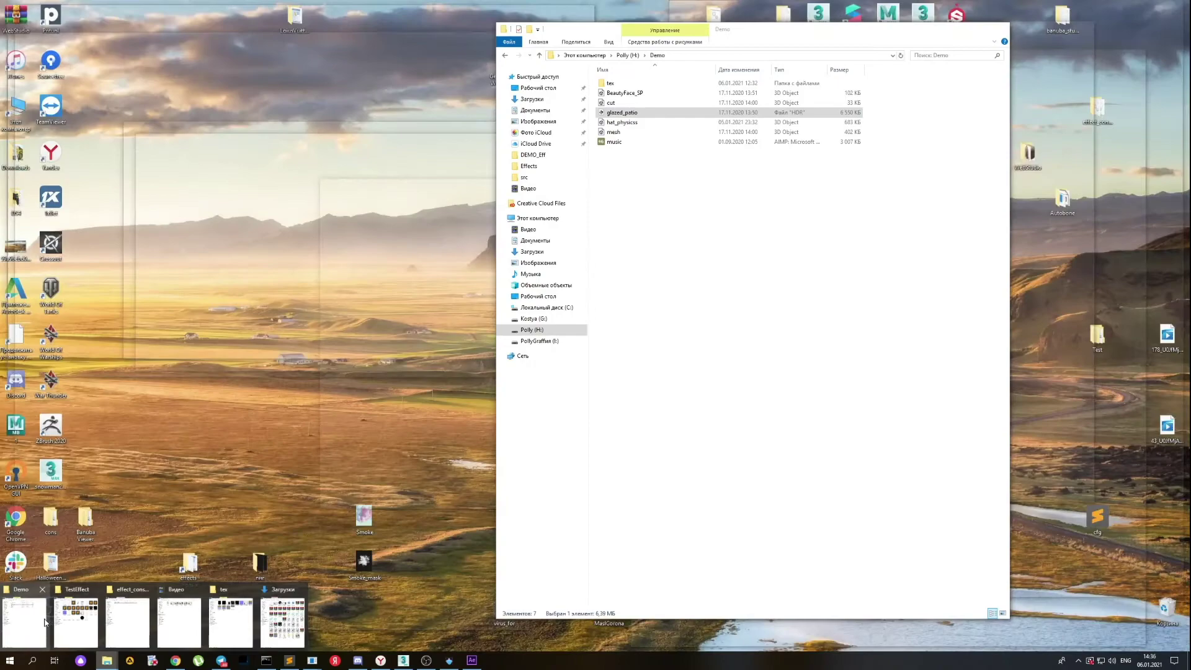
mouse_move(146, 627)
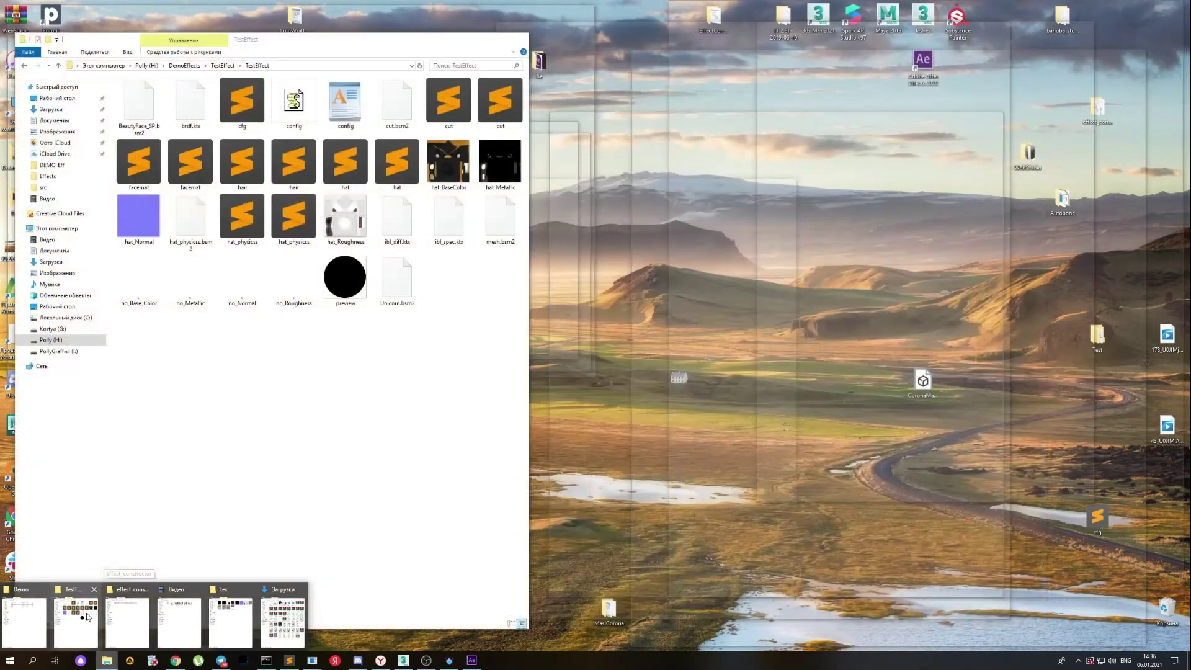
click(88, 616)
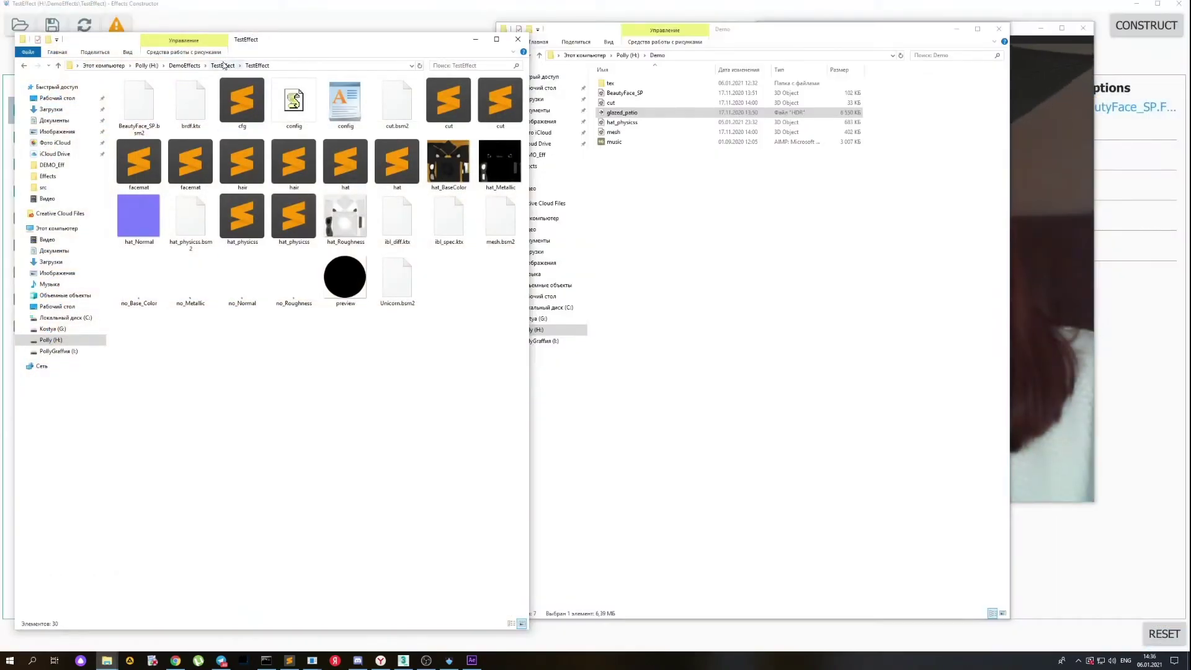
click(223, 65)
double_click(174, 95)
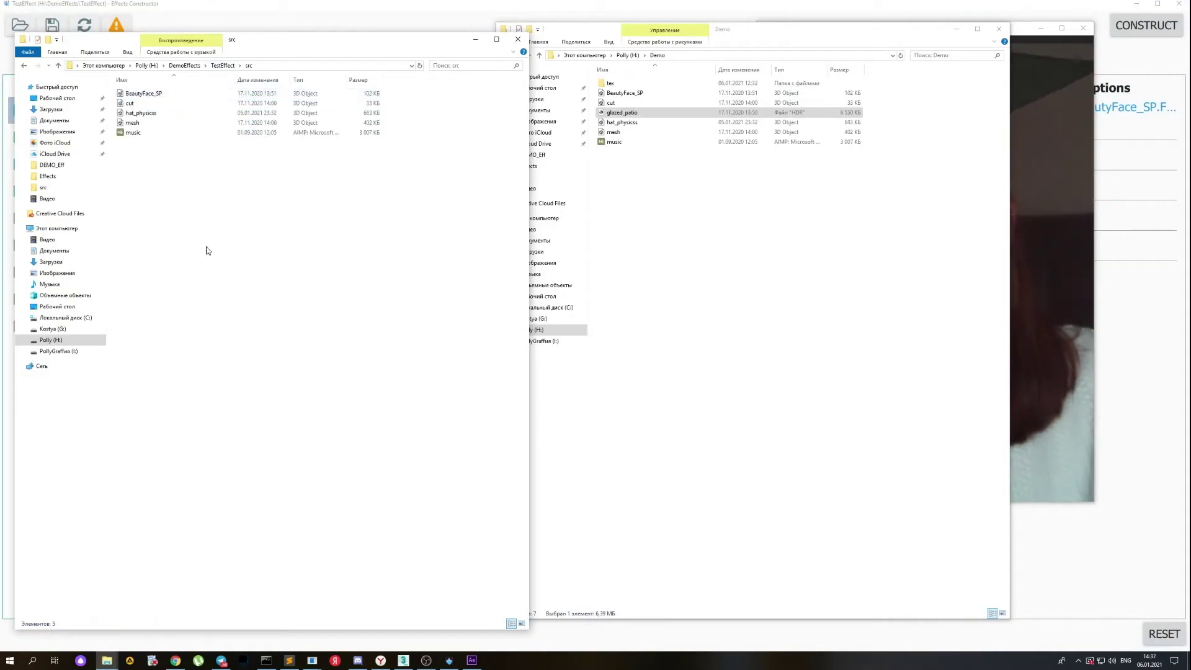
key(ctrl+v)
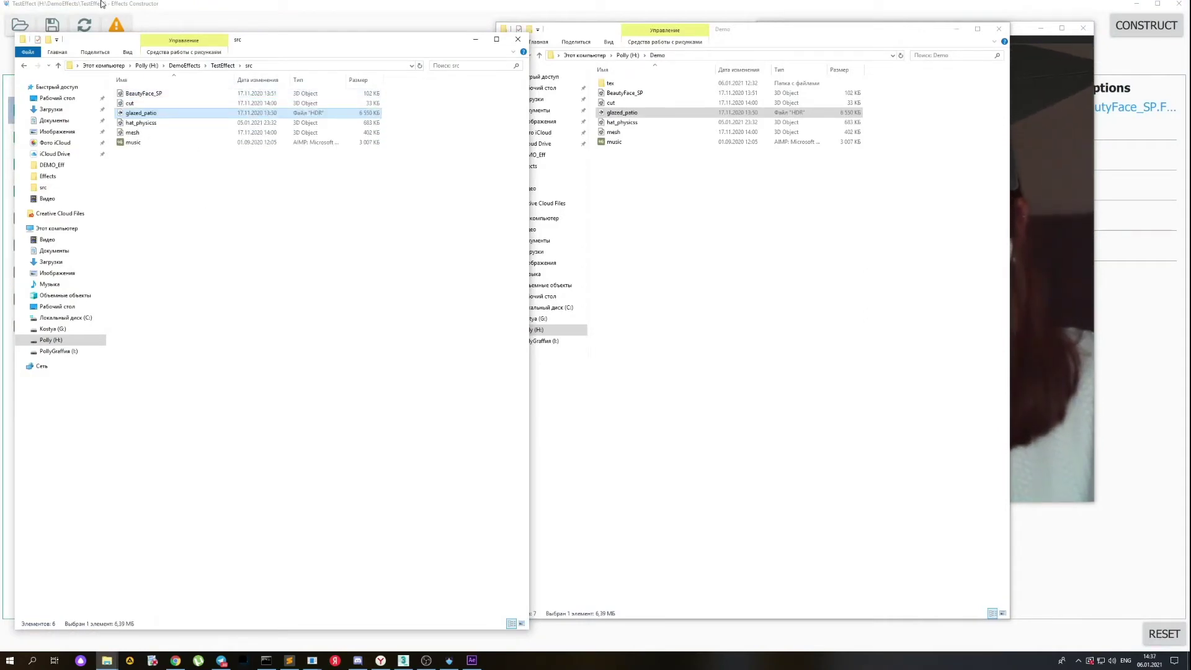
Return to Effects Constructor, refresh the project to load the glazed_patio texture, and show the constructed effect in Banuba Viewer
click(178, 10)
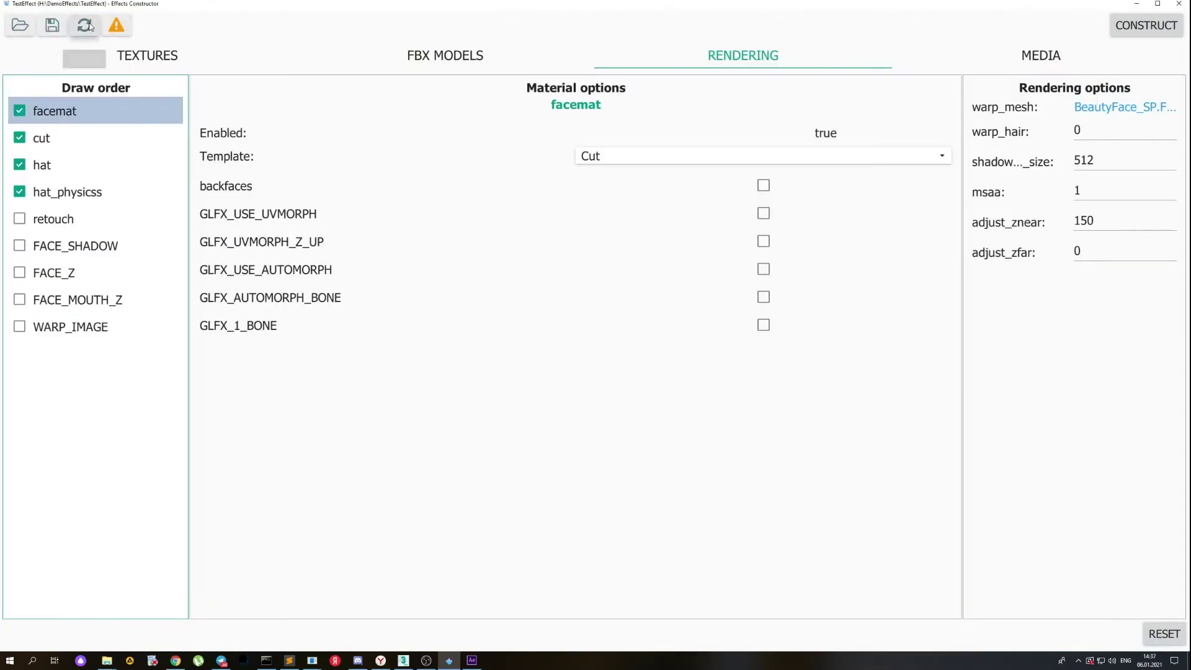
click(84, 26)
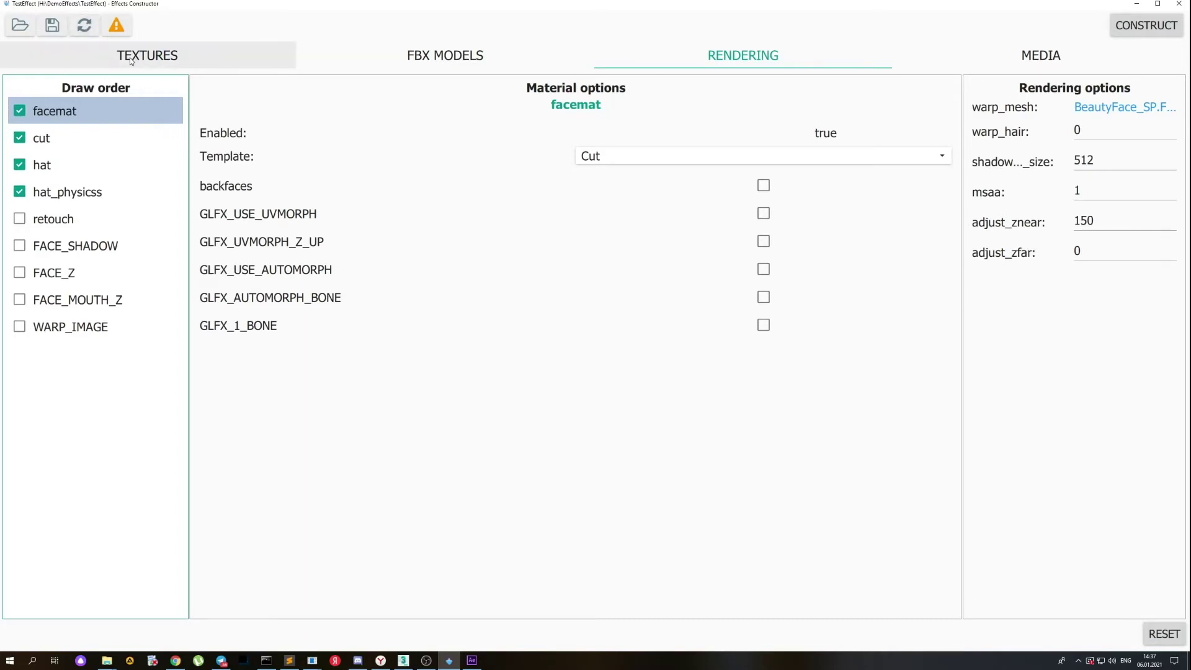
click(160, 53)
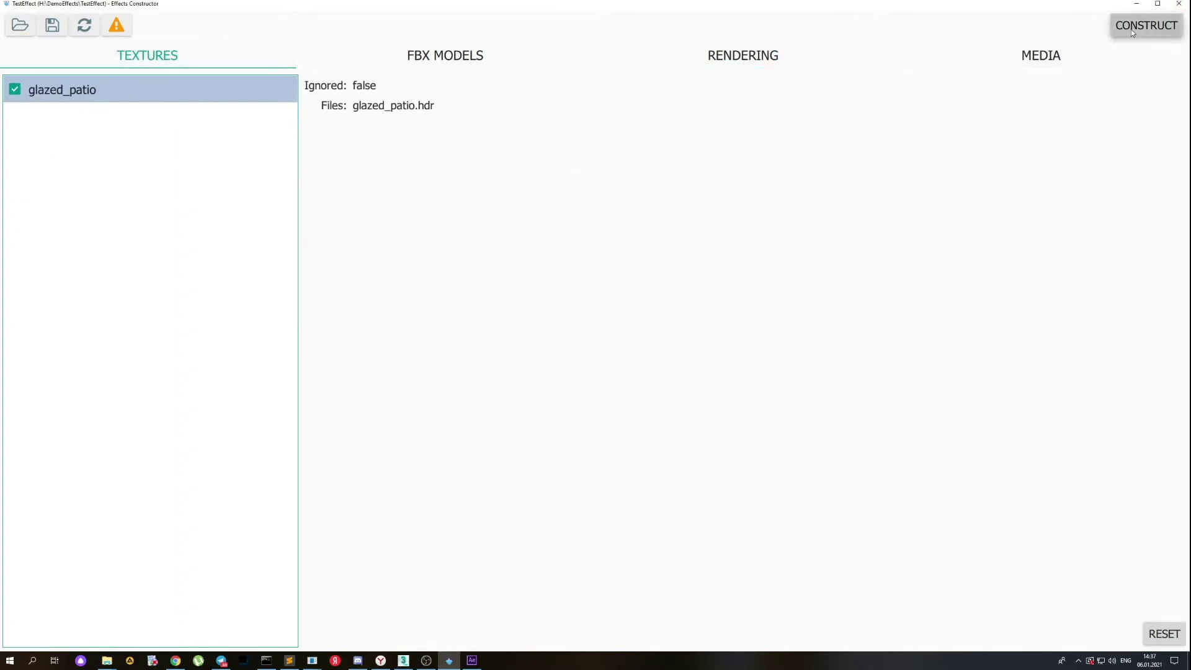
mouse_move(313, 660)
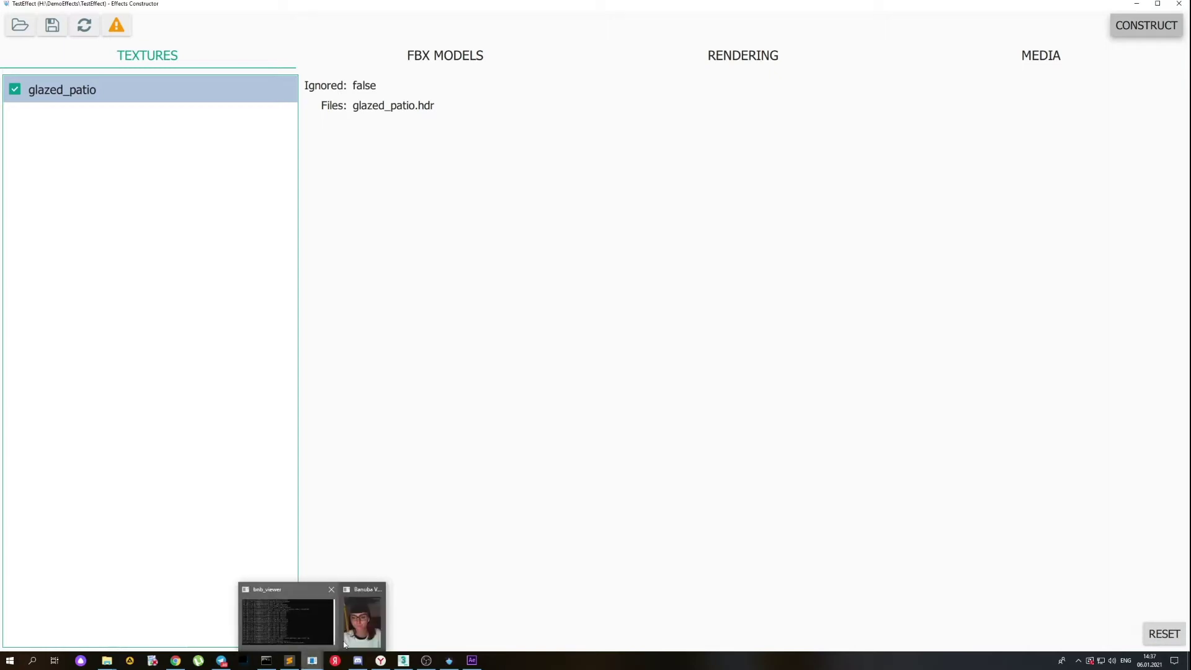
click(370, 620)
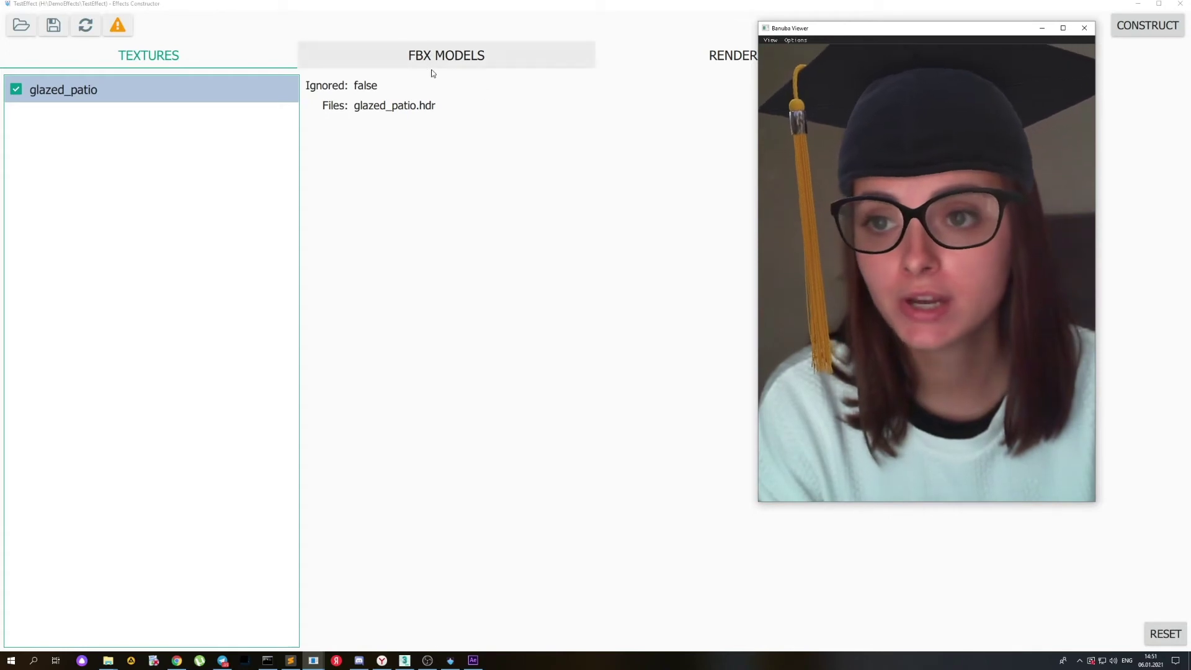
Apply physics to the hat_physicss model, with CATRigTail1 through CATRigTail5 set to 9 and damping set to 95
click(449, 59)
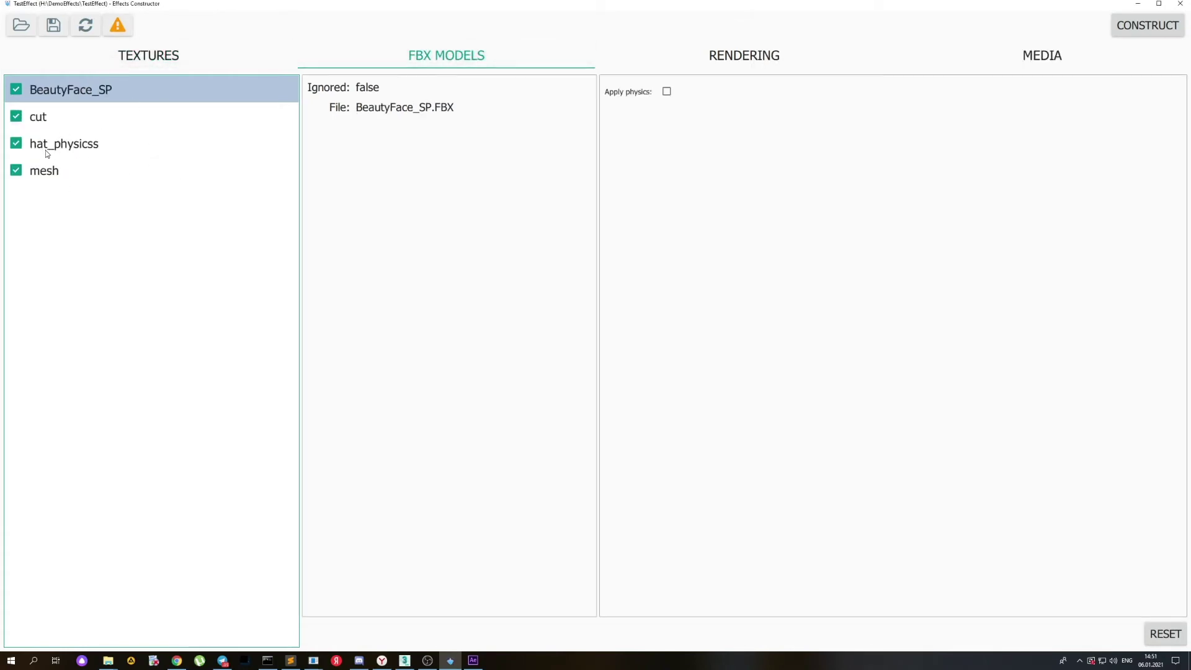
click(78, 145)
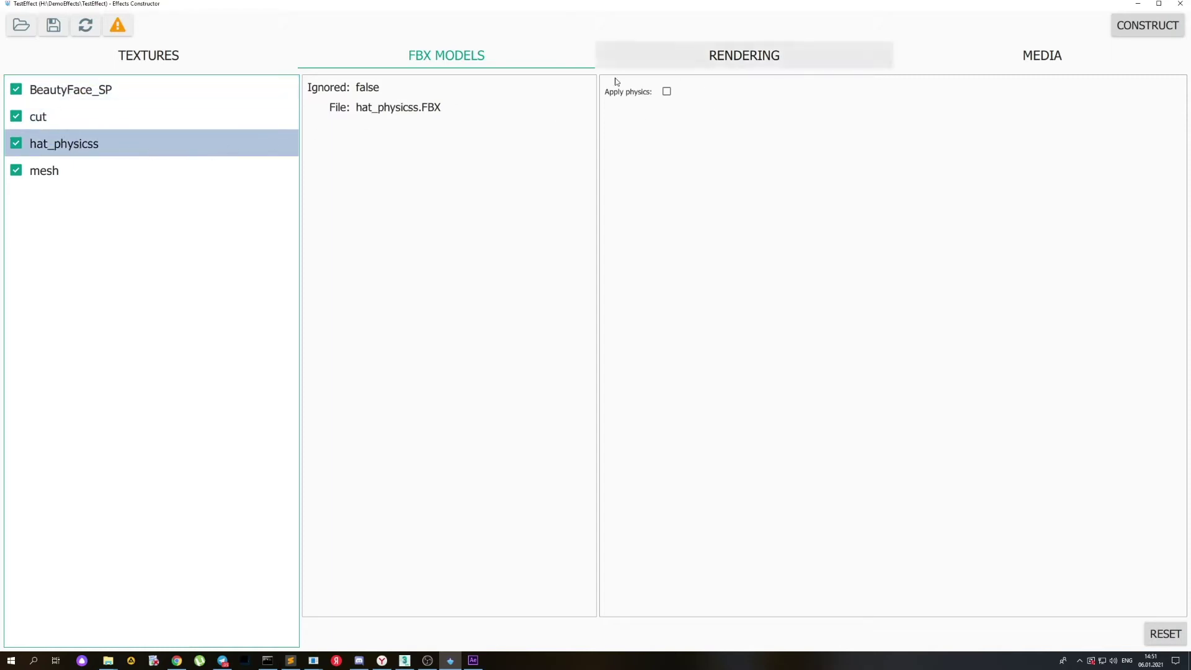
click(667, 92)
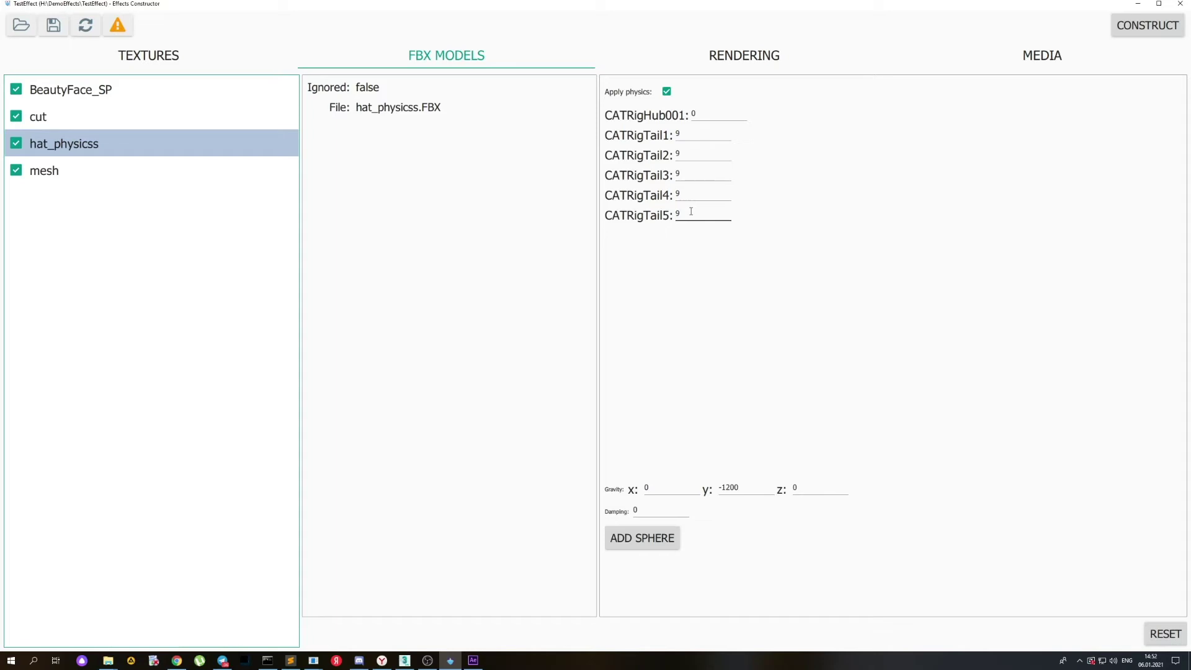
click(684, 131)
click(642, 509)
Construct the effect with the hat tassel physics and show it in Banuba Viewer
click(1132, 25)
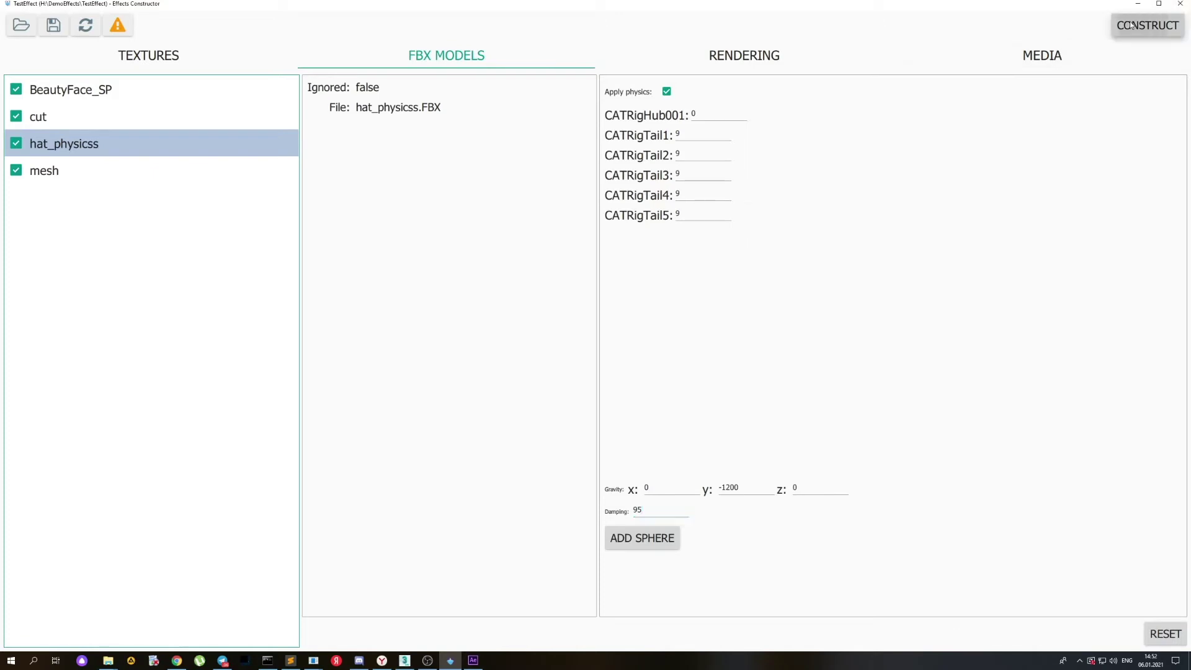
click(315, 662)
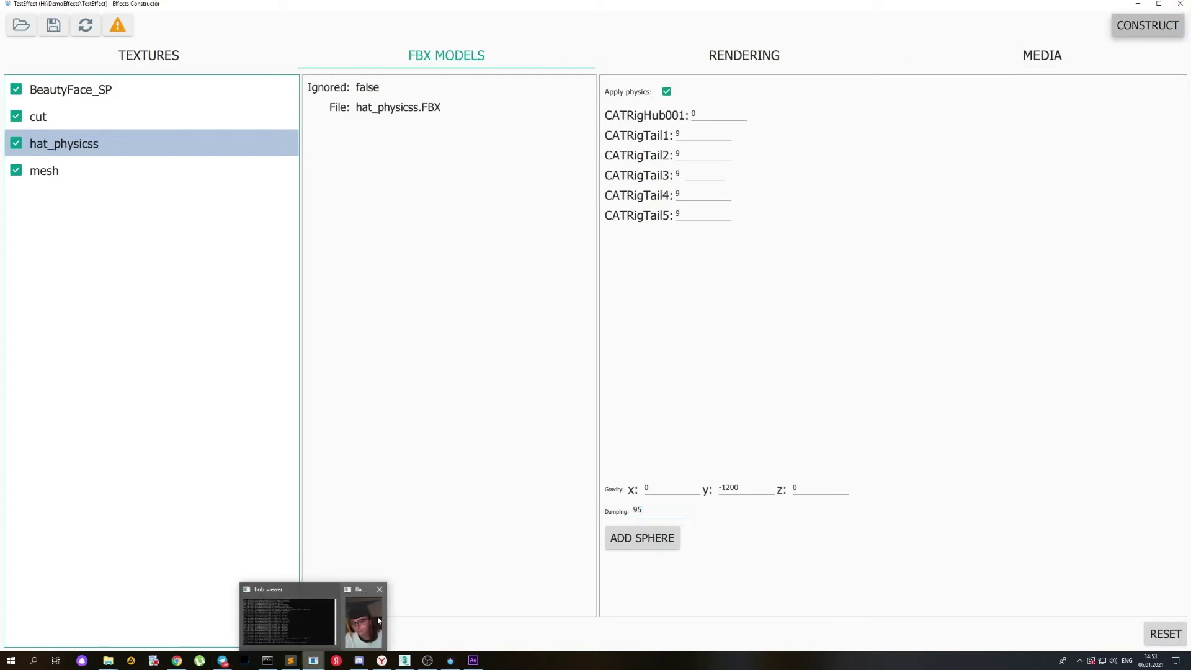
click(364, 619)
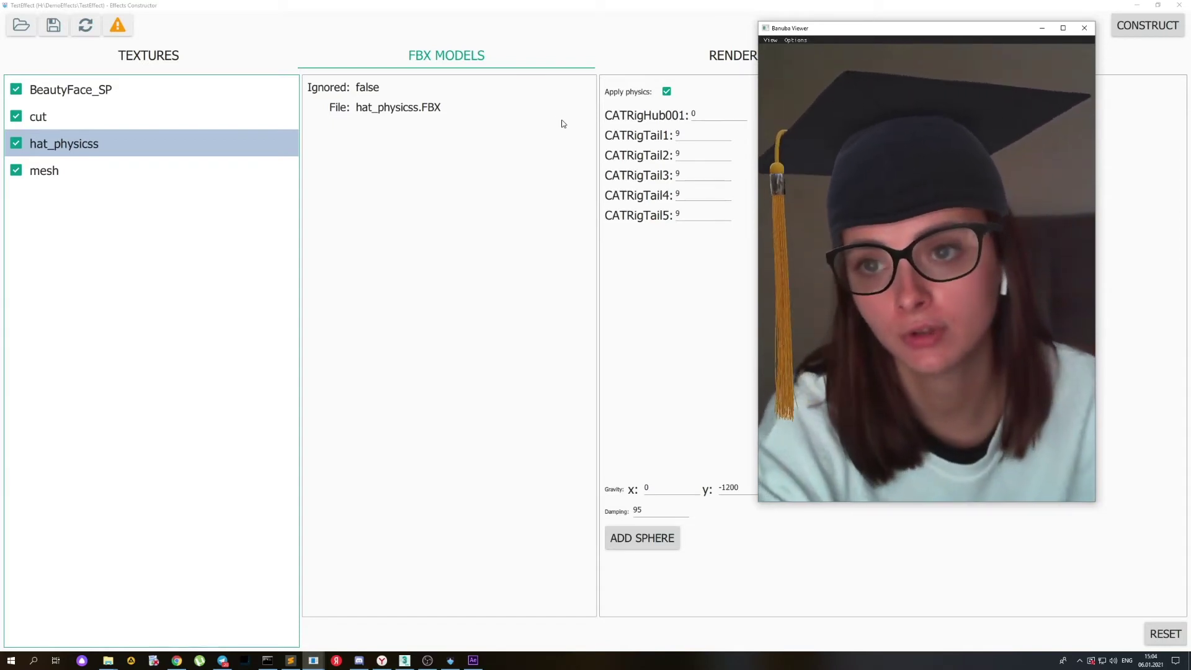
Return to Effects Constructor and add a collision sphere to the hat_physicss model's physics
click(618, 394)
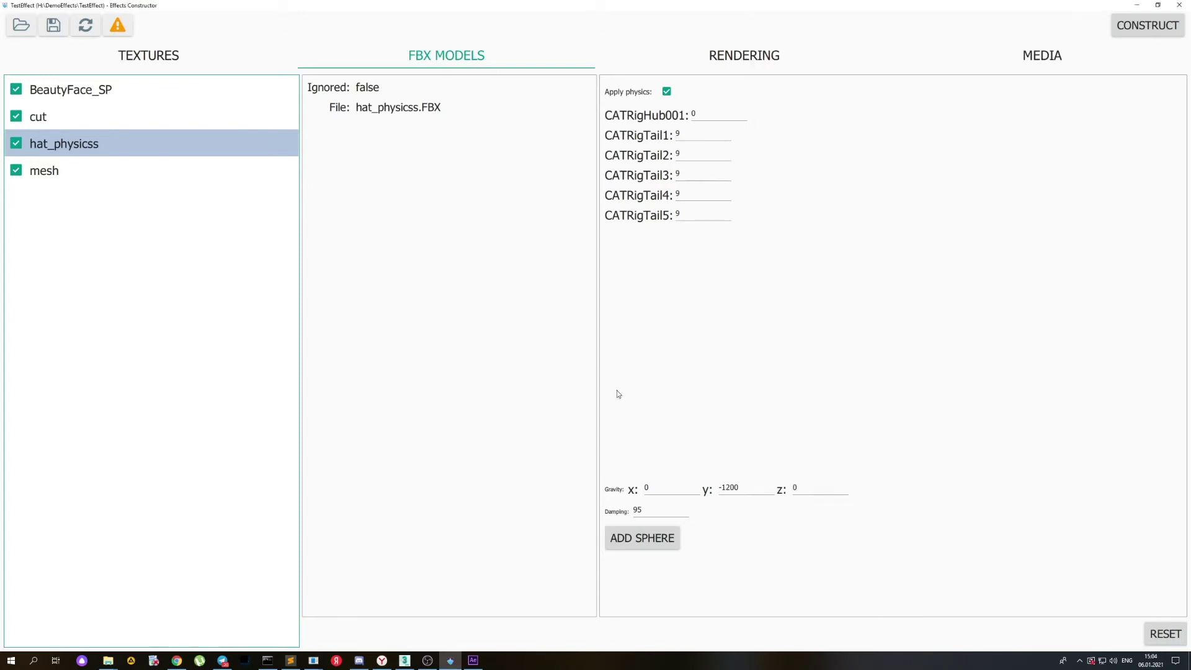
click(634, 539)
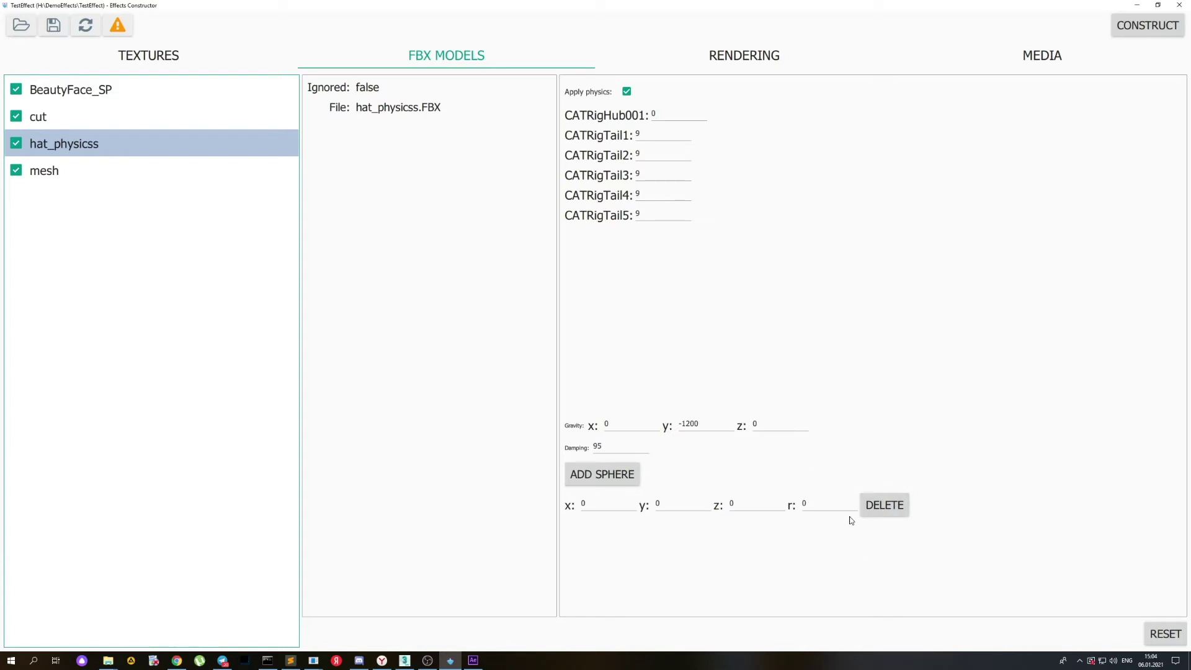
Switch to 3ds Max and create a sphere primitive with a radius of about 125 cm beside the head model
click(405, 660)
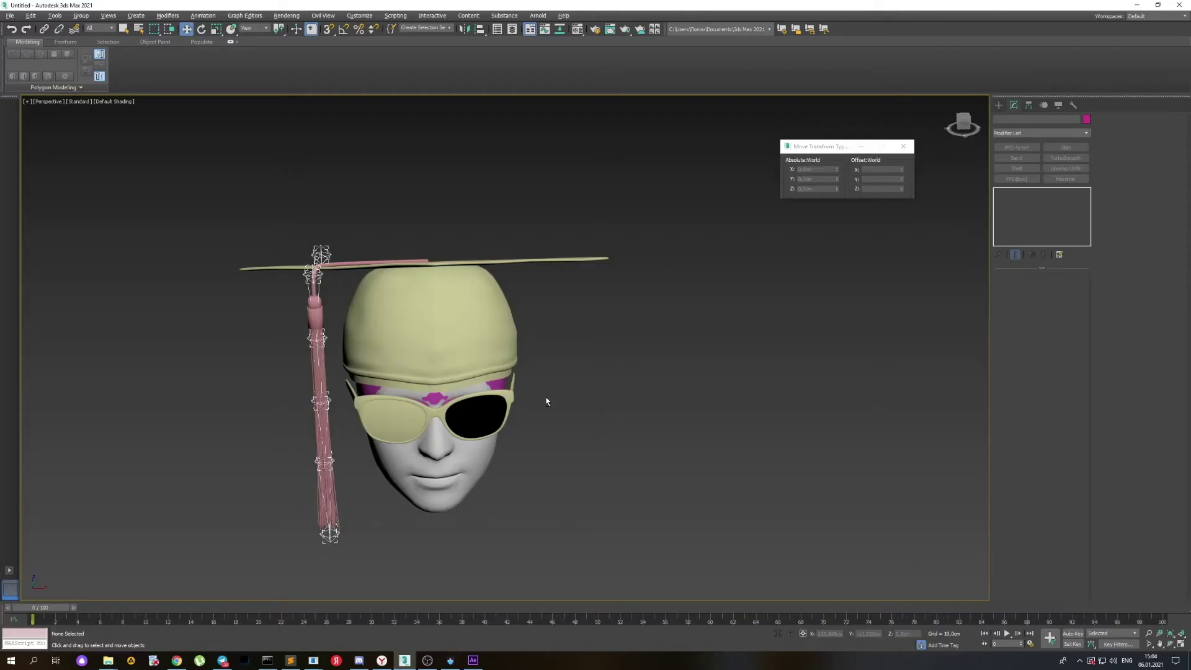
mouse_move(546, 401)
alt+middle_down()
mouse_move(548, 372)
mouse_move(548, 394)
alt+middle_up()
click(430, 223)
alt+middle_drag(583, 301, 647, 317)
click(998, 106)
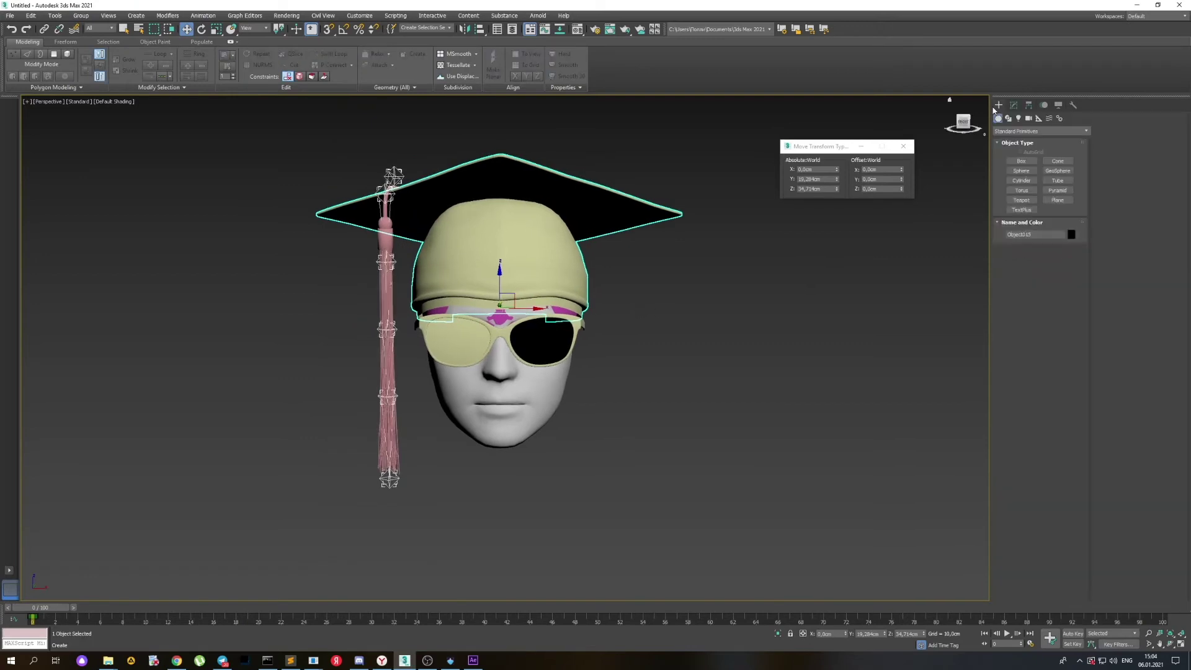
click(1021, 170)
drag(619, 402, 650, 438)
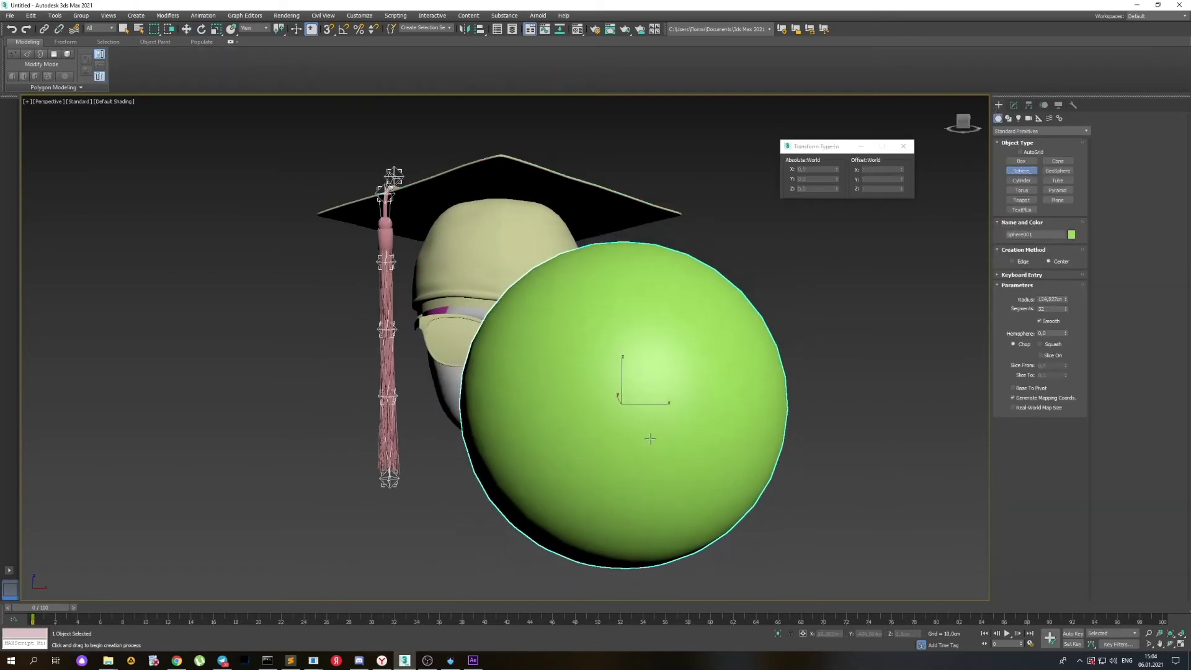
alt+middle_drag(676, 399, 756, 411)
scroll(755, 411, down, 4)
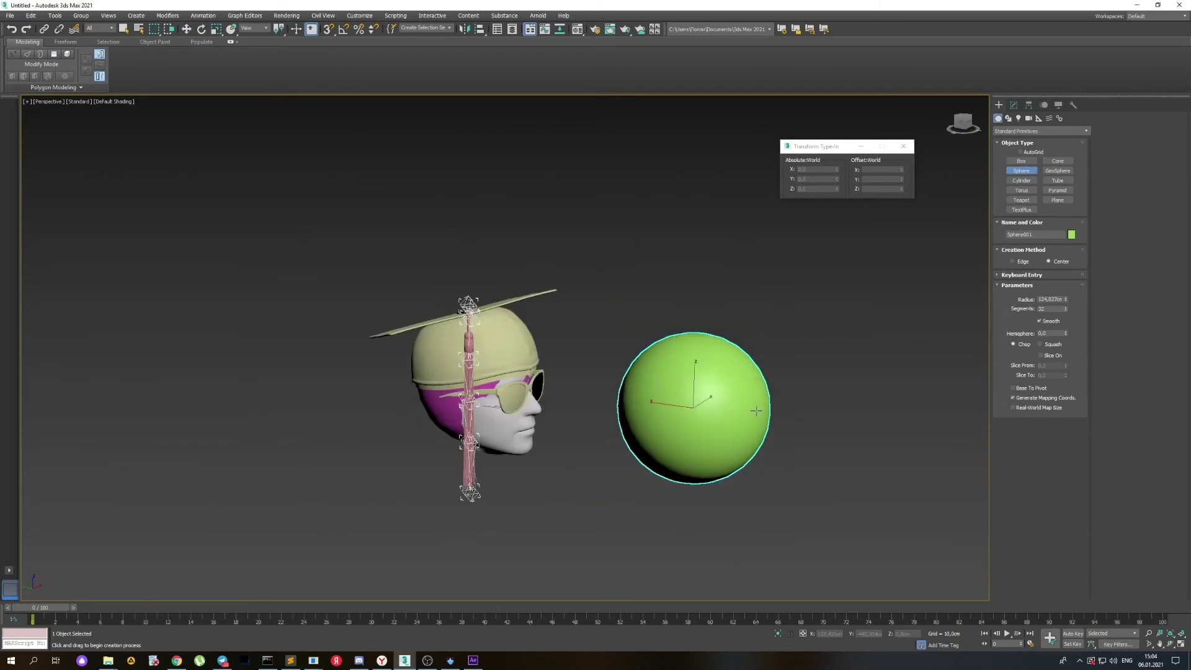
Move the sphere to X 0 and Y -24 cm in absolute world coordinates and show its parameters for modification
key(w)
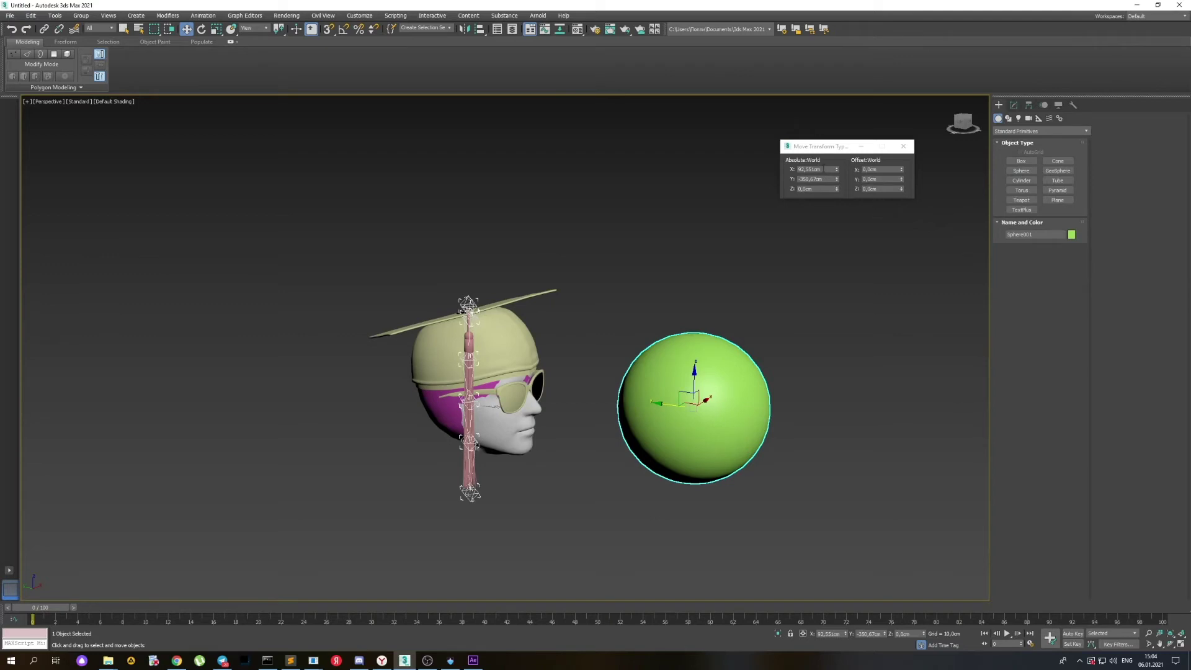
drag(824, 168, 763, 162)
text(0)
key(Return)
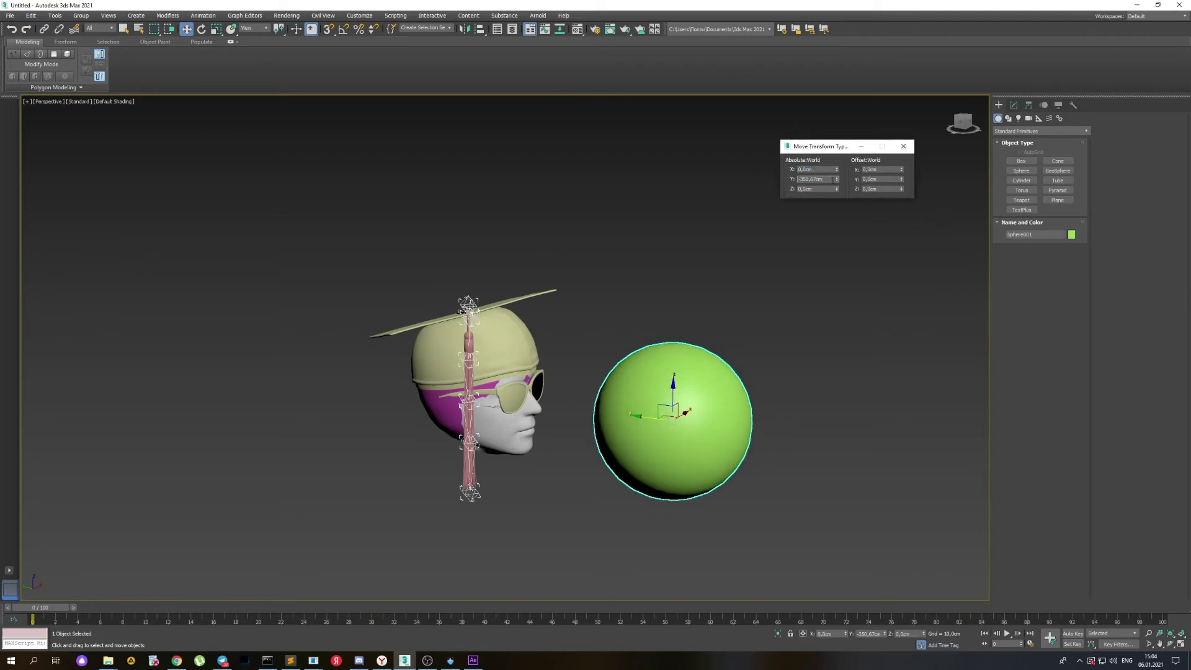
text(-24)
key(Return)
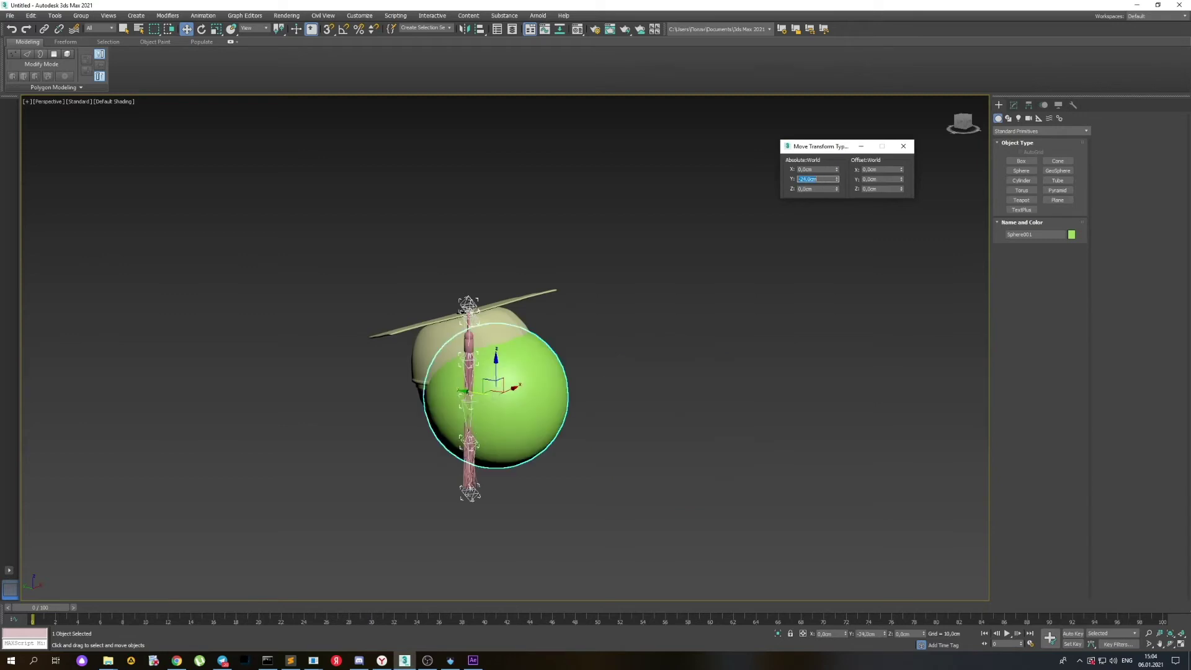
click(1013, 105)
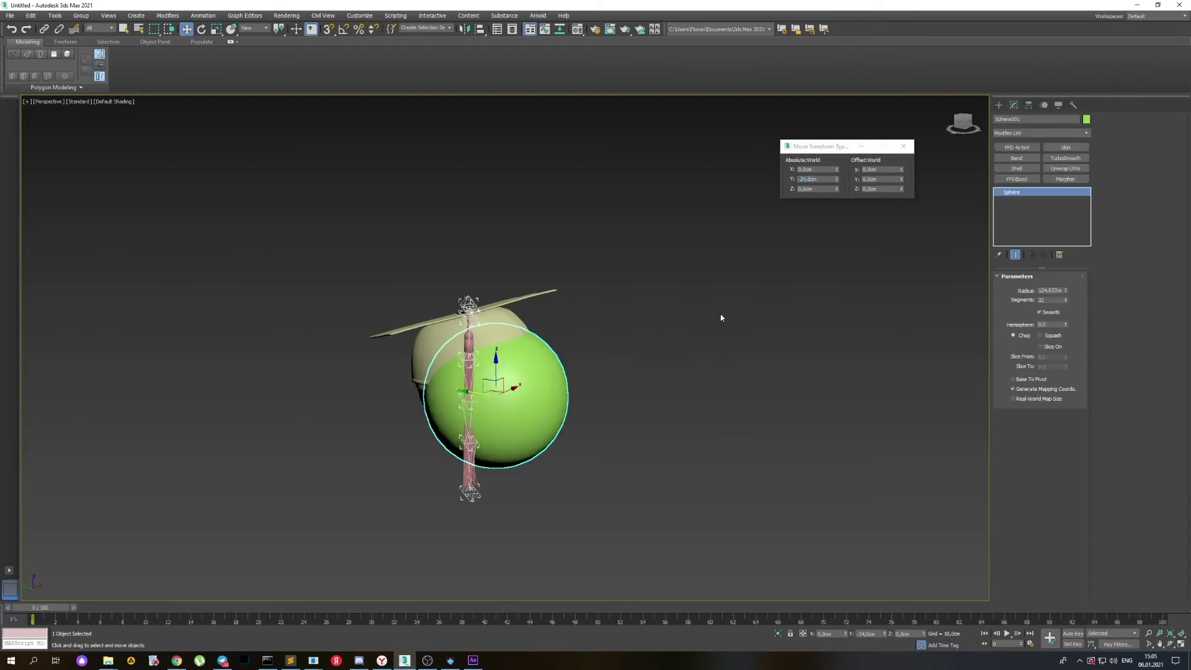
alt+middle_drag(540, 391, 588, 411)
scroll(489, 407, up, 3)
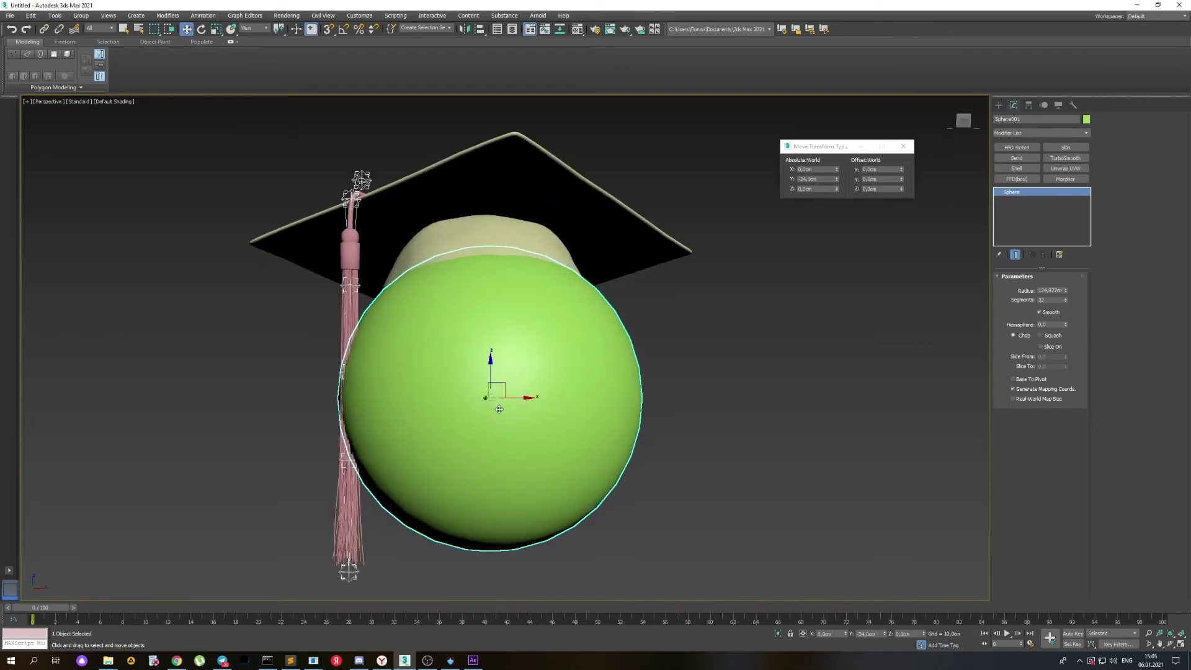
key(r)
drag(490, 398, 567, 349)
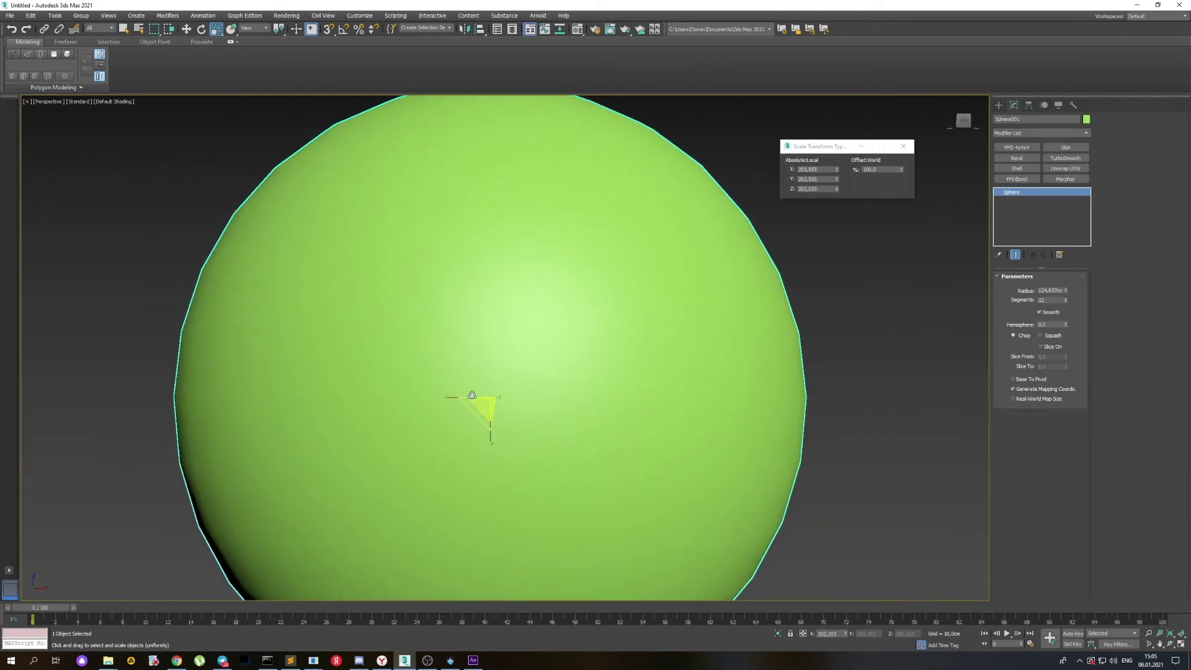
key(ctrl+z)
Set the sphere's radius parameter to 100 cm
mouse_move(1067, 290)
mouse_down()
mouse_move(1071, 325)
mouse_move(1085, 300)
mouse_move(1072, 286)
mouse_up()
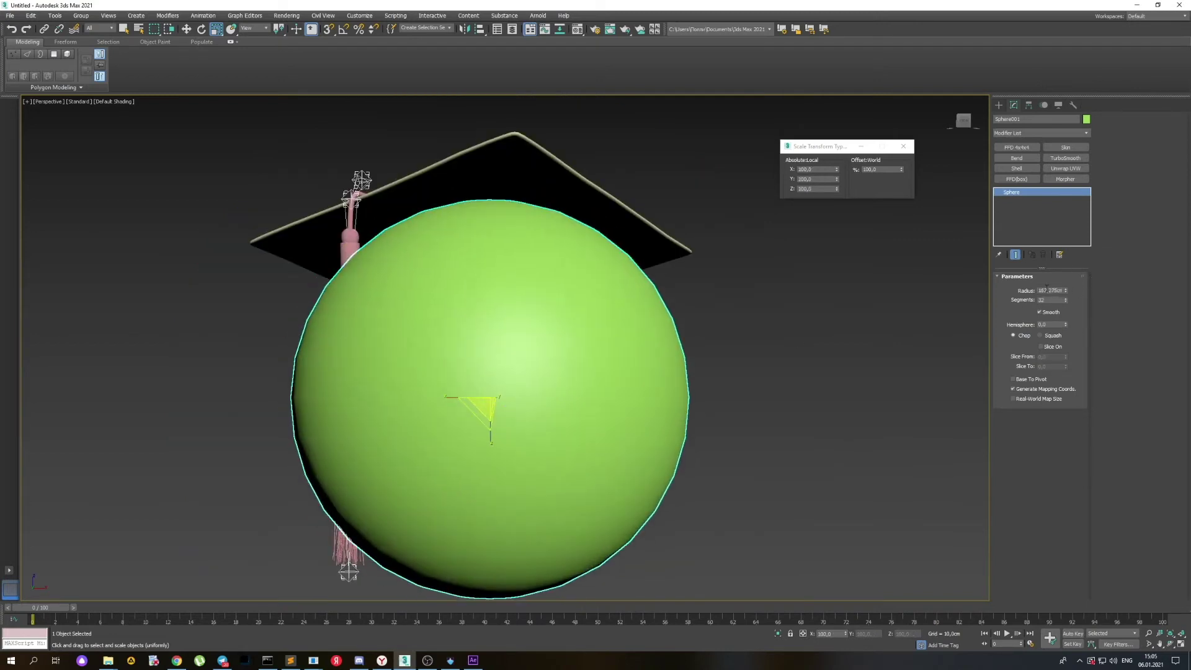
double_click(1046, 289)
key(Return)
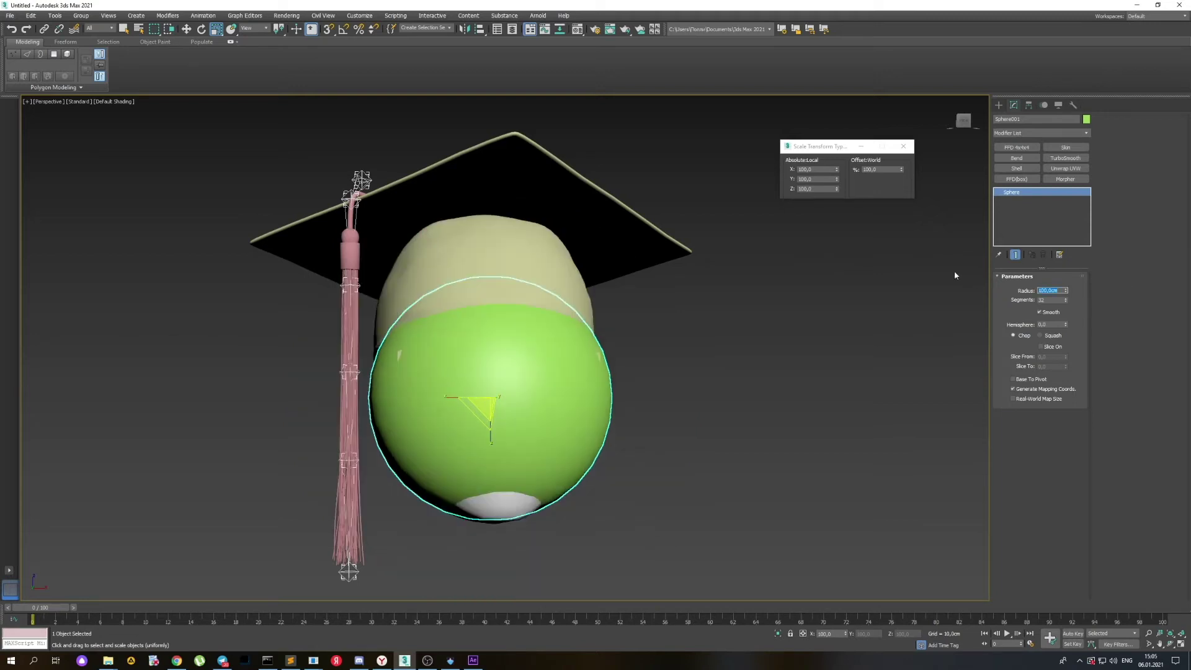
alt+middle_drag(681, 251, 726, 260)
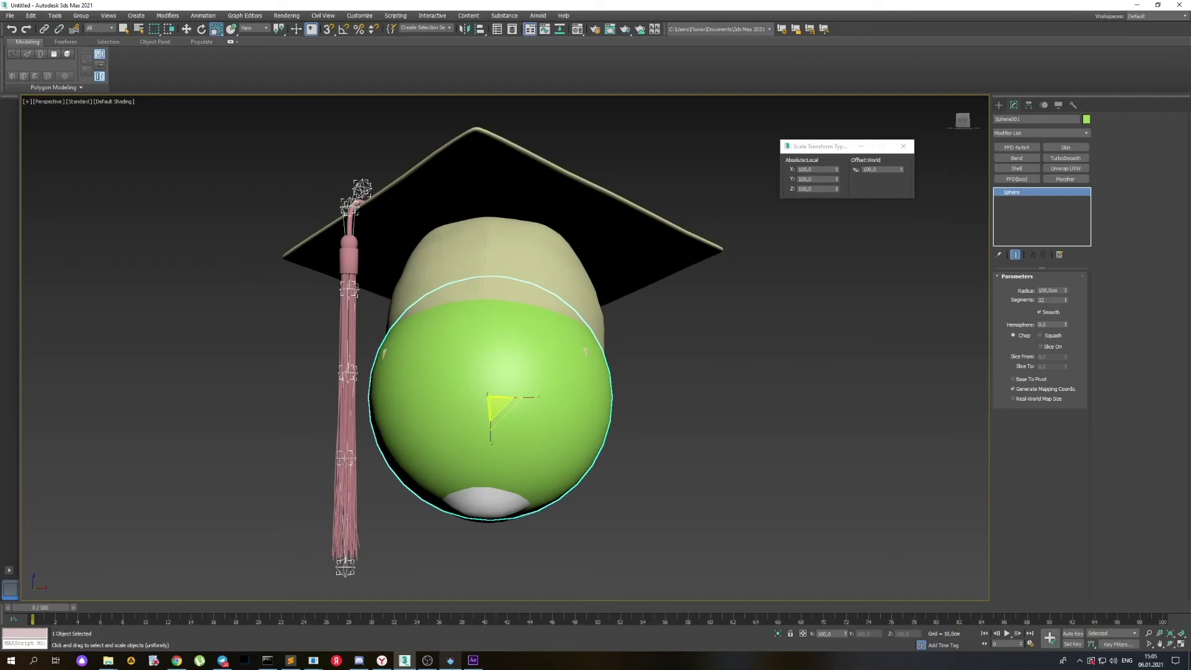
Compare the sphere's world position in 3ds Max with the collision sphere values in a reduced Effects Constructor window
click(450, 660)
click(1157, 5)
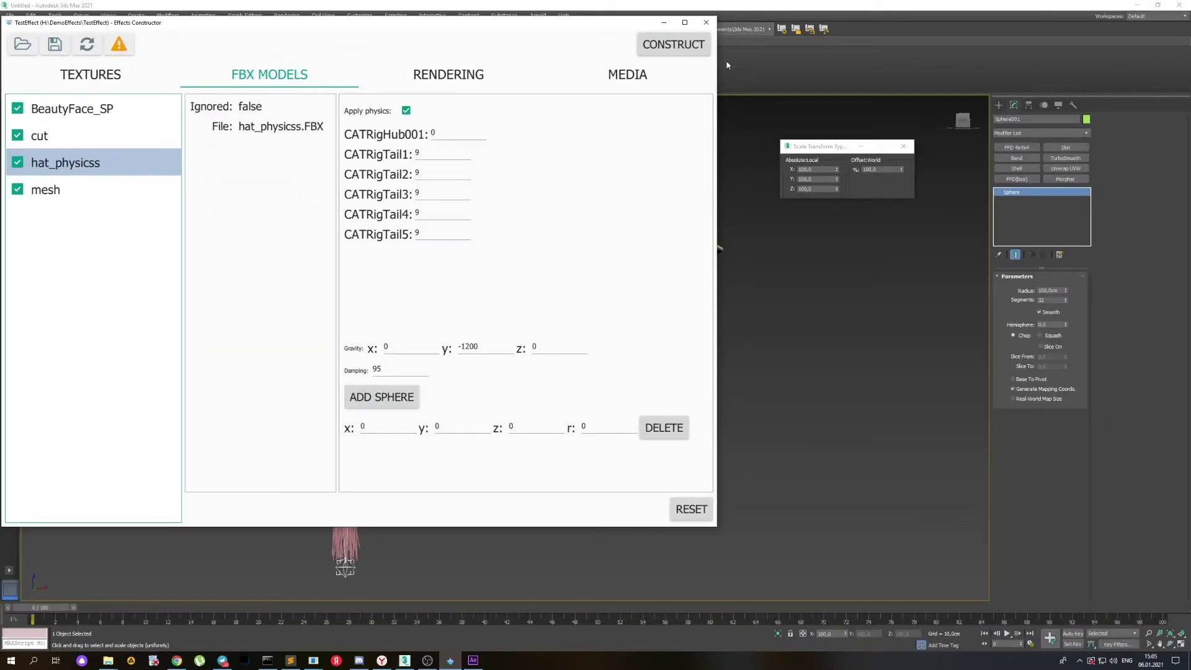
click(813, 160)
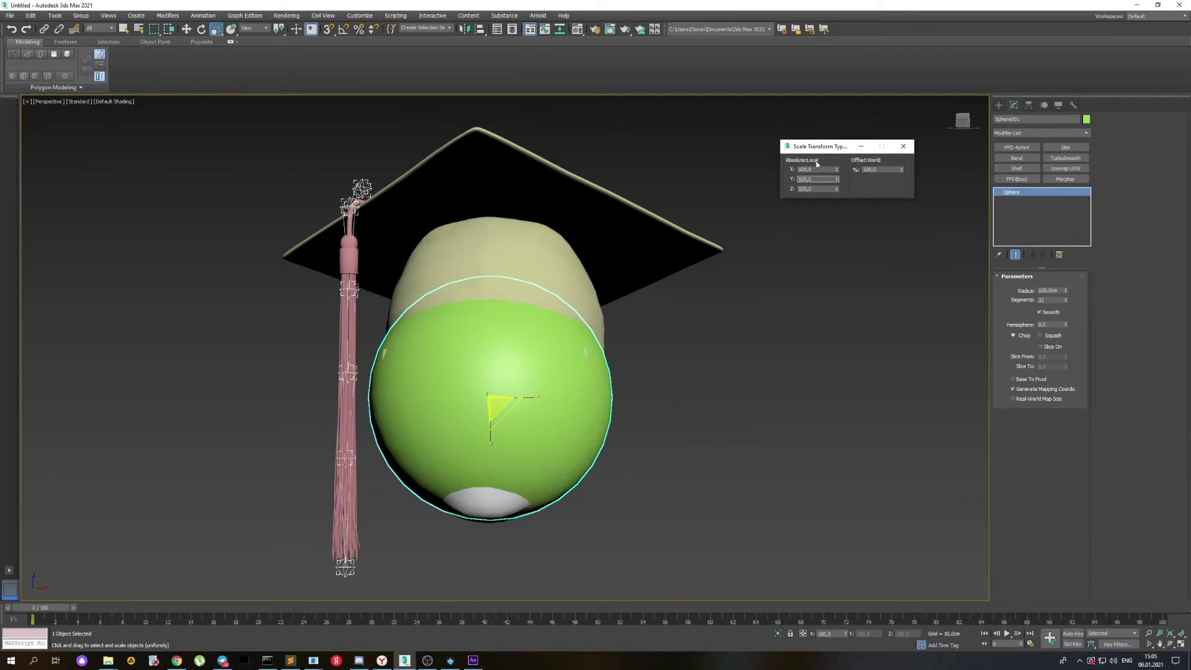
key(w)
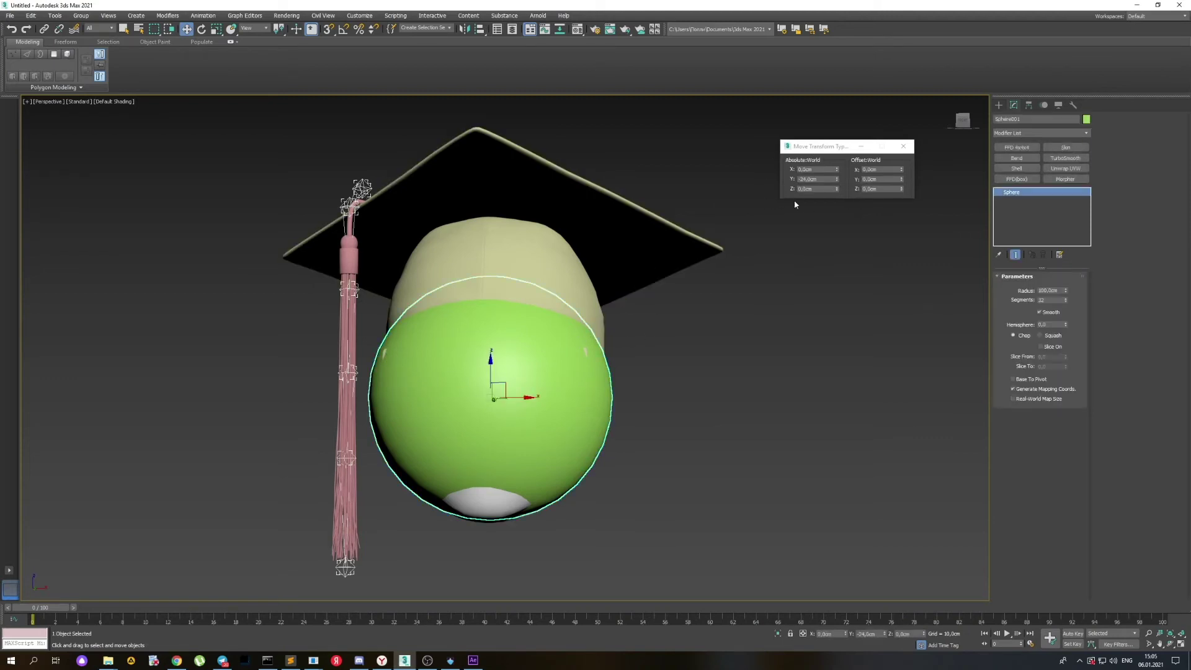
click(450, 660)
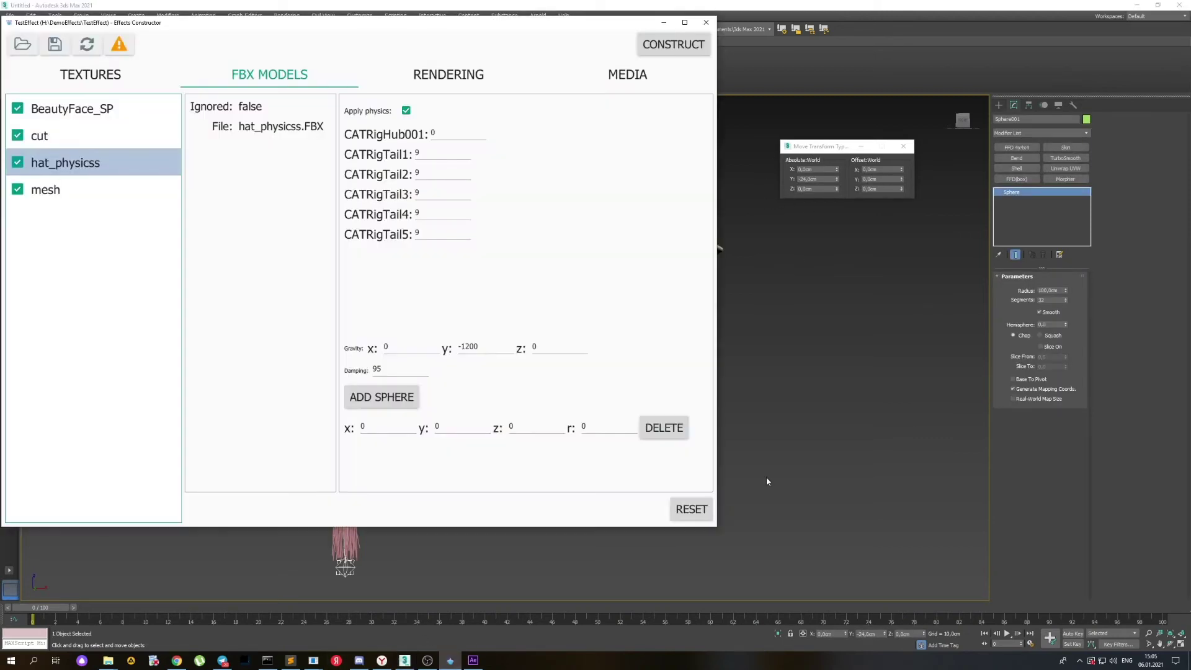
click(811, 170)
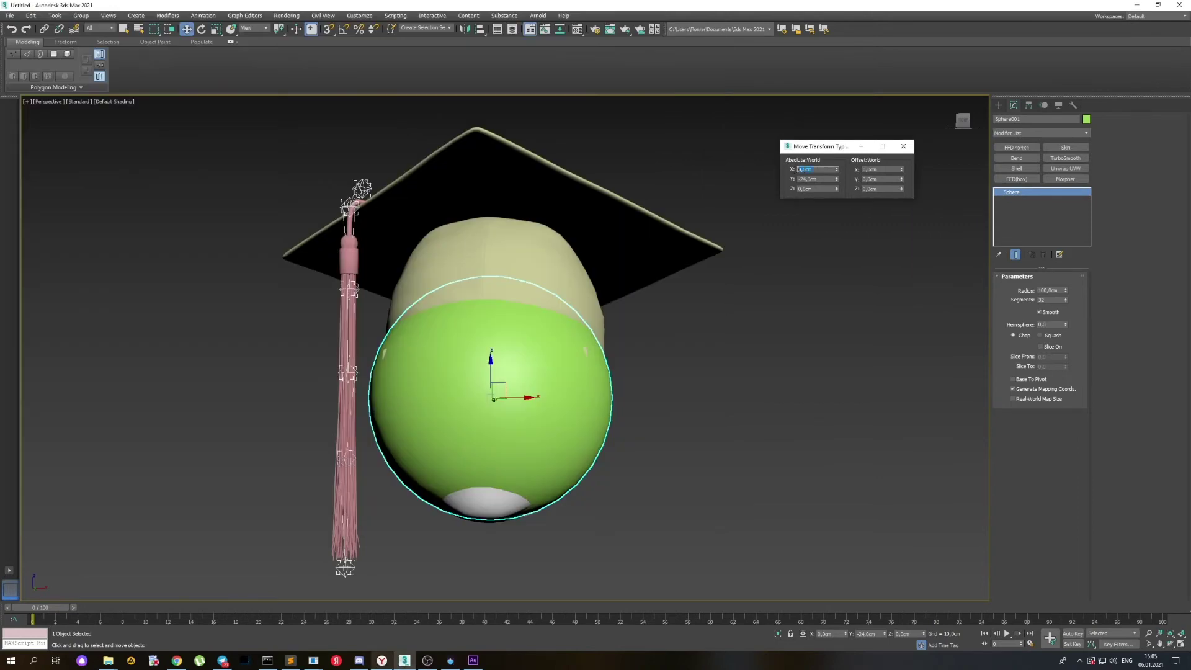
In Effects Constructor, fill in the collision sphere's x, y, z position and radius r from the 3ds Max sphere
click(450, 660)
click(388, 426)
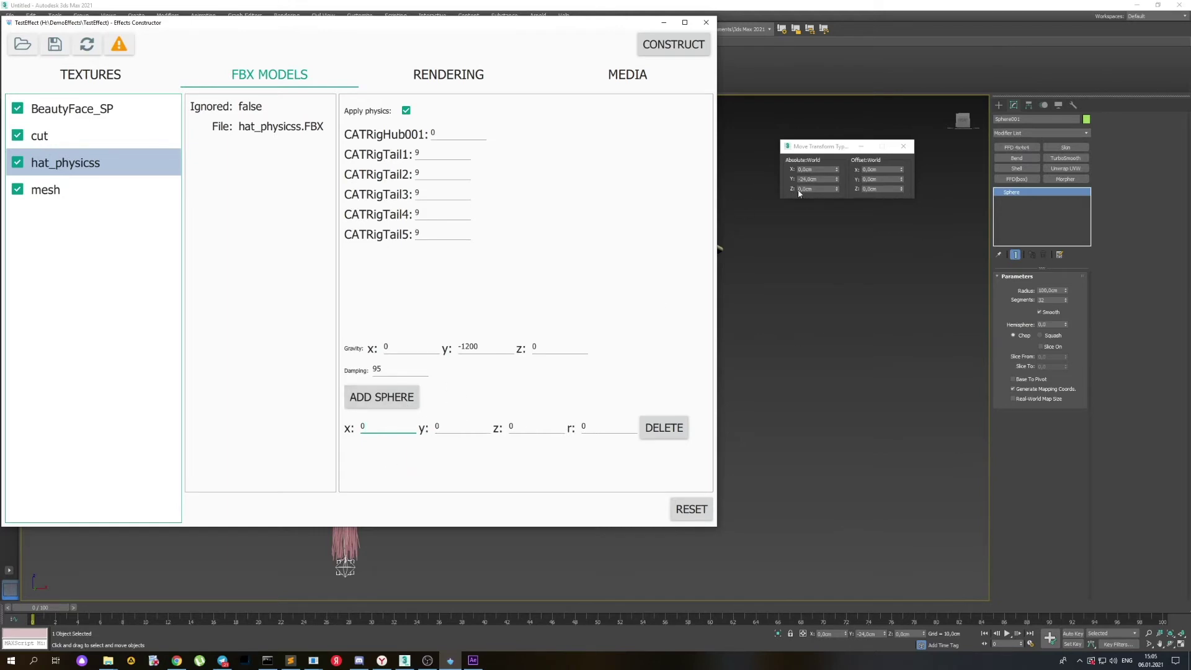
click(438, 427)
click(515, 426)
click(598, 423)
Construct the effect with the collision sphere, maximize Effects Constructor and show the effect in Banuba Viewer
click(661, 48)
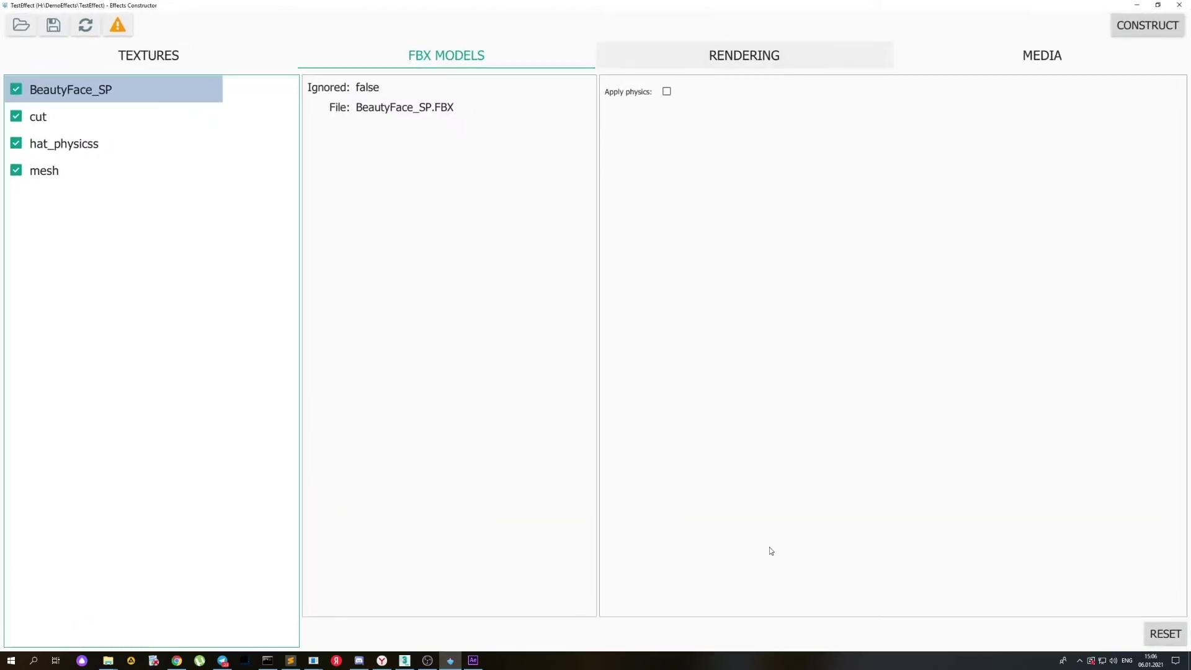
click(684, 22)
click(313, 660)
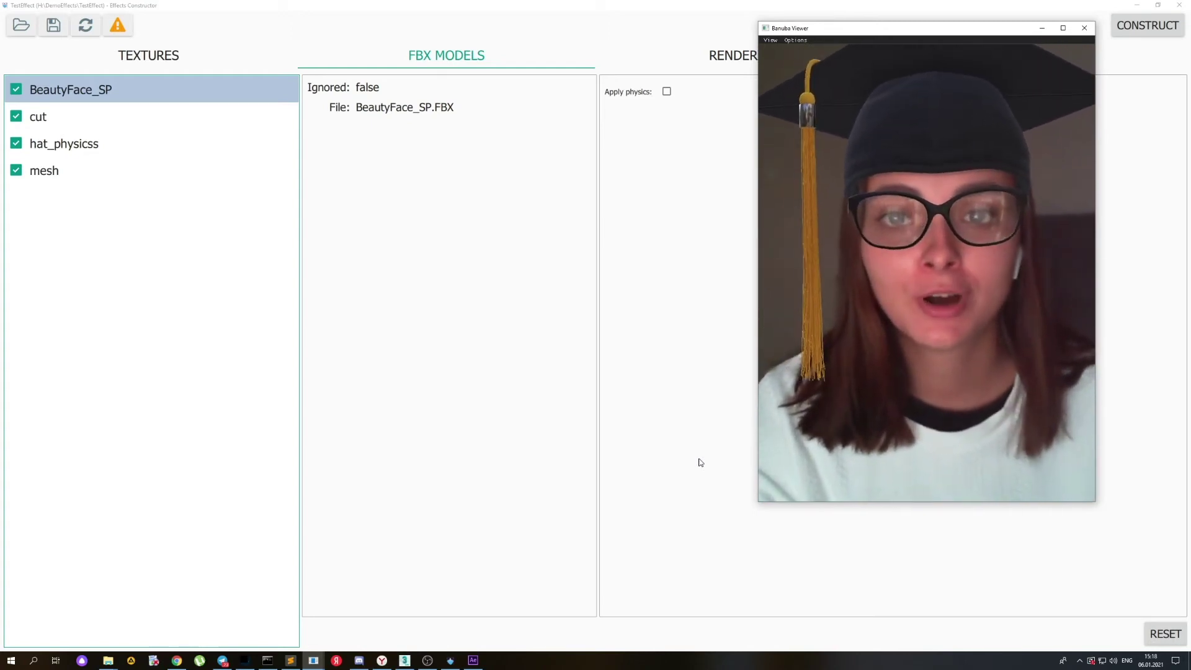
Return to Effects Constructor, enable the retouch material and move it to the start of the draw order
click(713, 46)
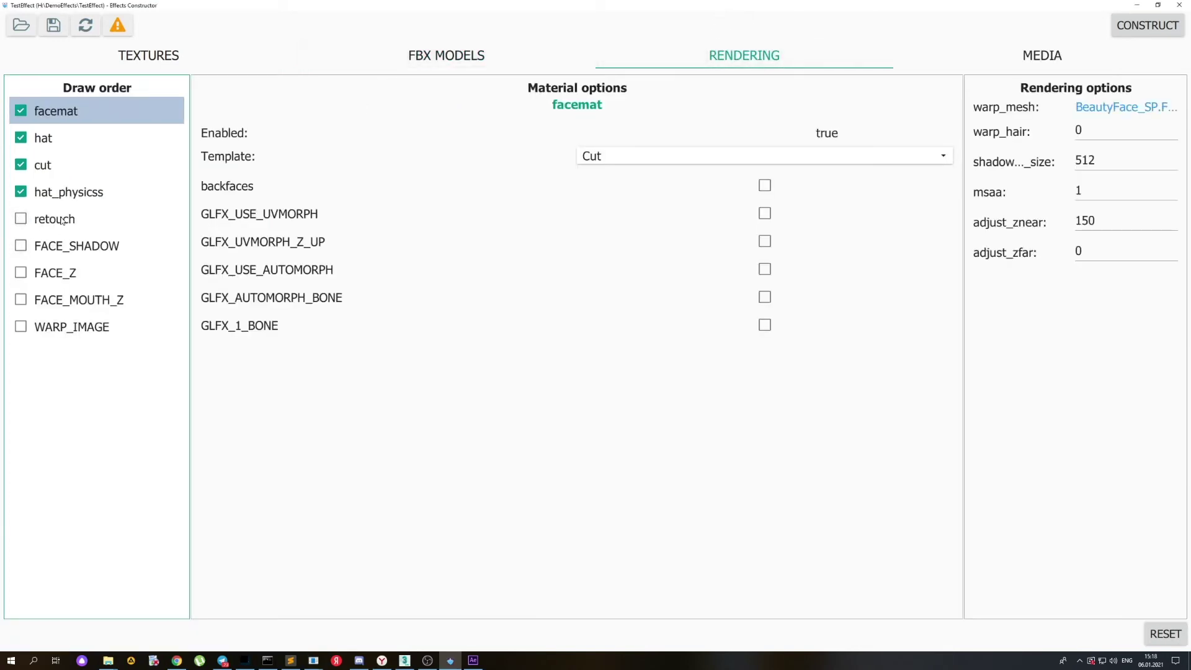
click(22, 220)
drag(45, 224, 77, 107)
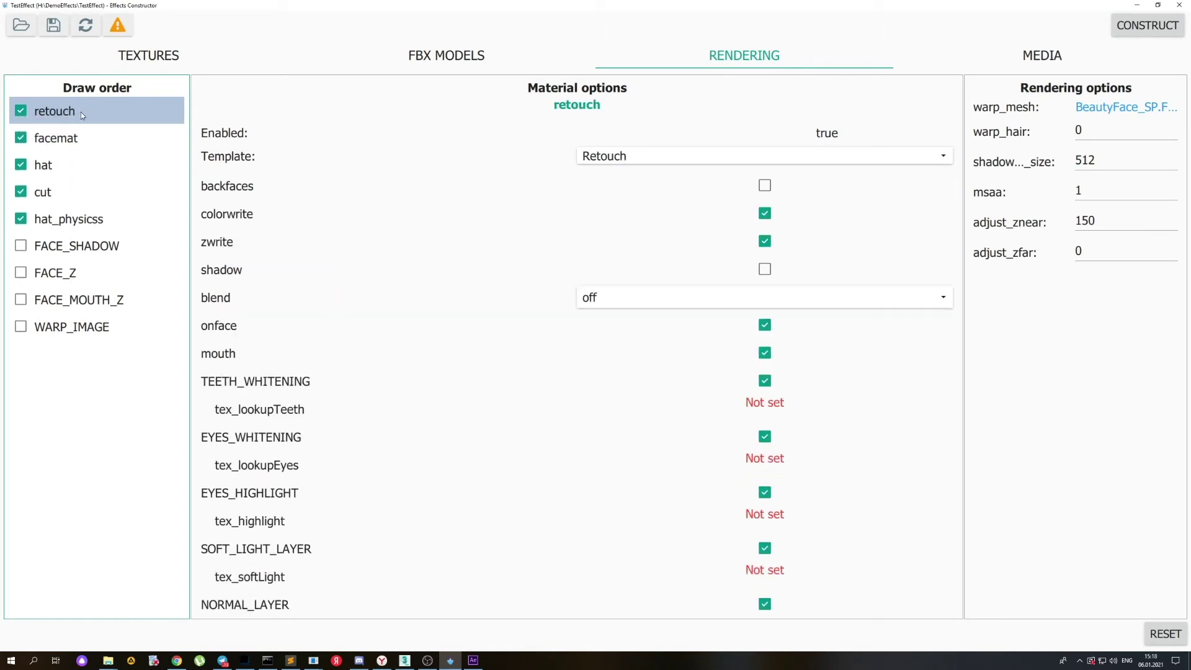
Look through the retouch material's options and bring up Banuba Viewer
scroll(546, 333, down, 2)
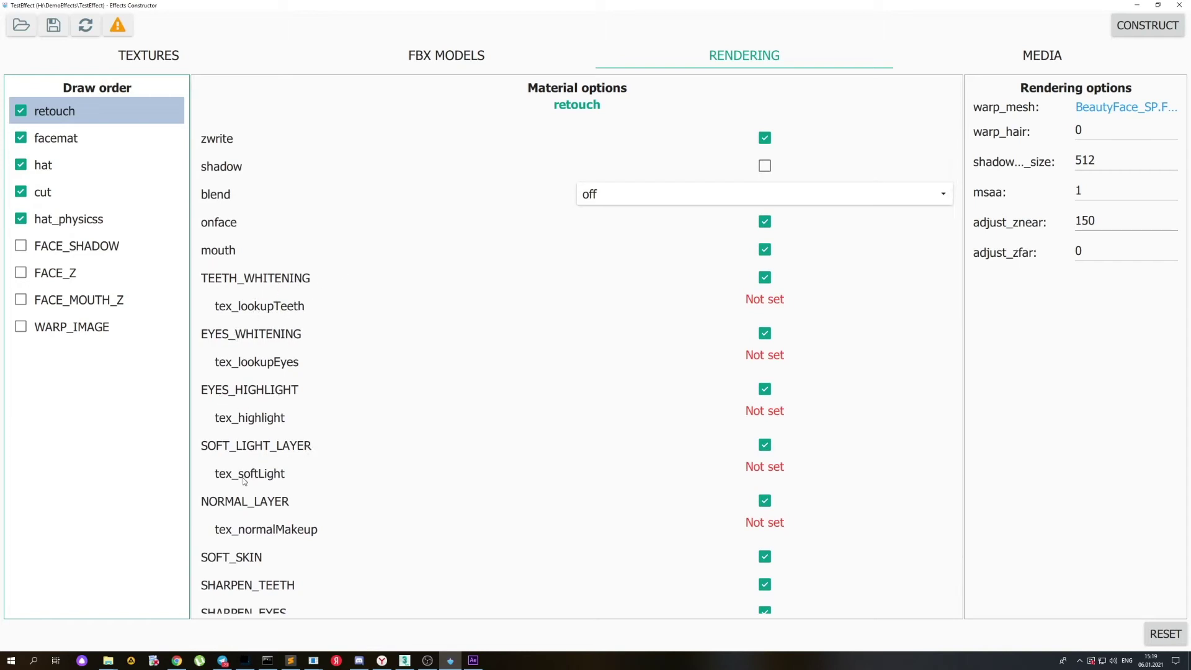
scroll(396, 497, down, 1)
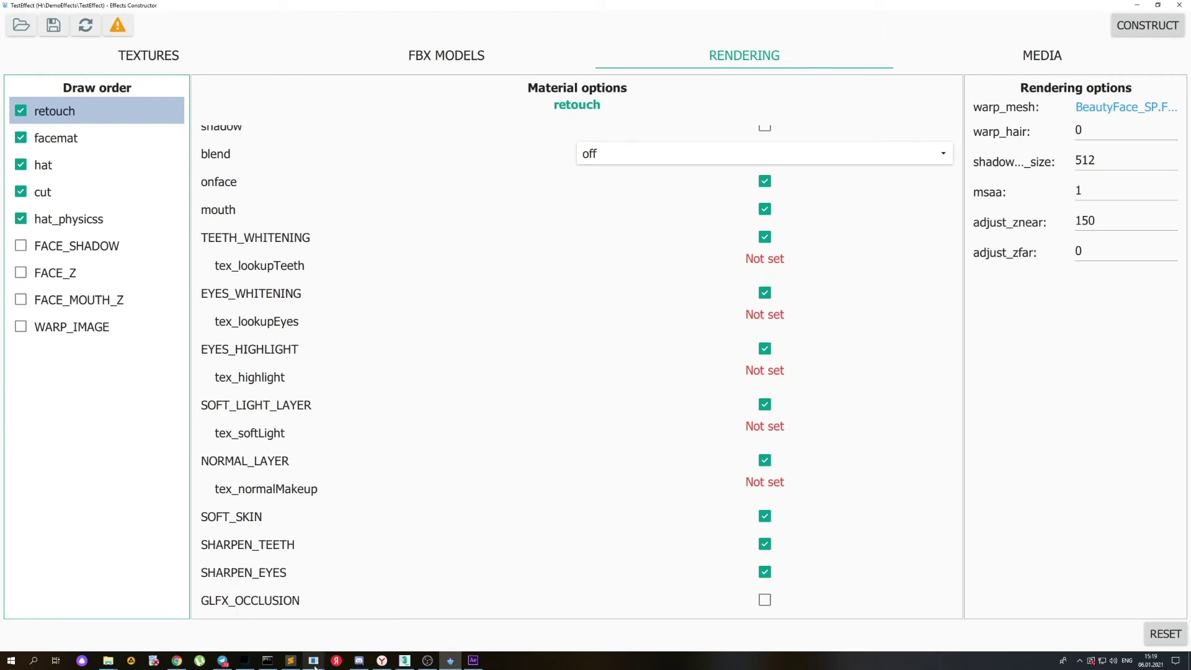
mouse_move(313, 660)
click(363, 617)
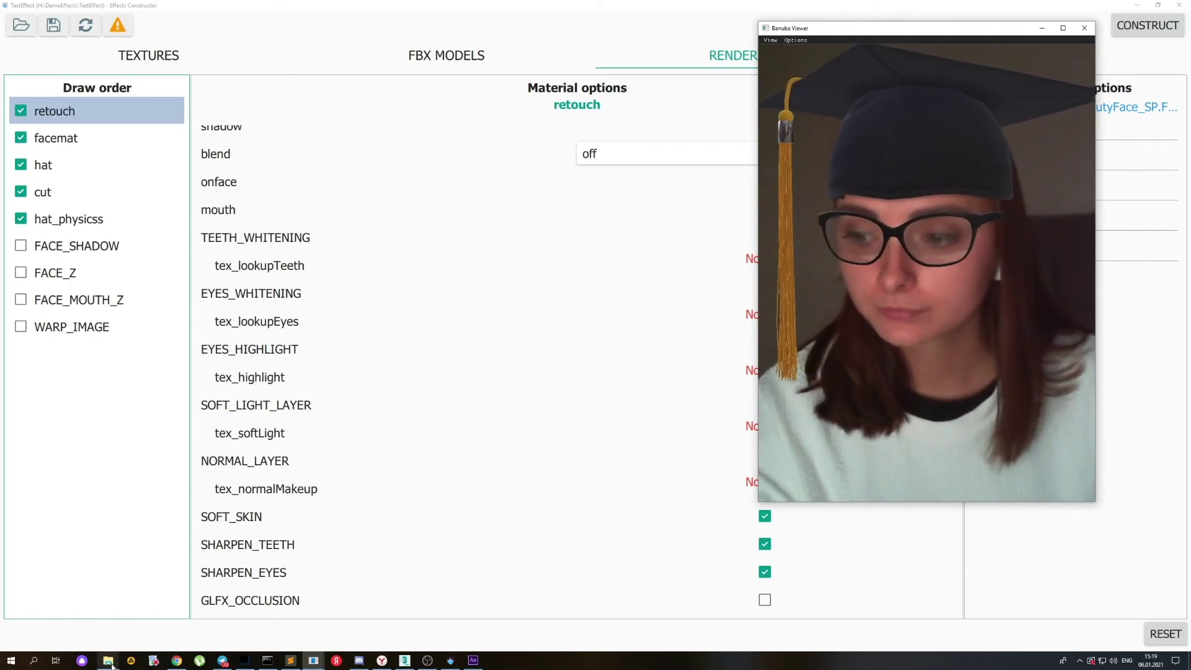
Open the TestEffect folder in File Explorer and locate the with_shadows, lut3d_EYES_medium and lut3d_TEETH_medium textures
mouse_move(111, 664)
click(65, 618)
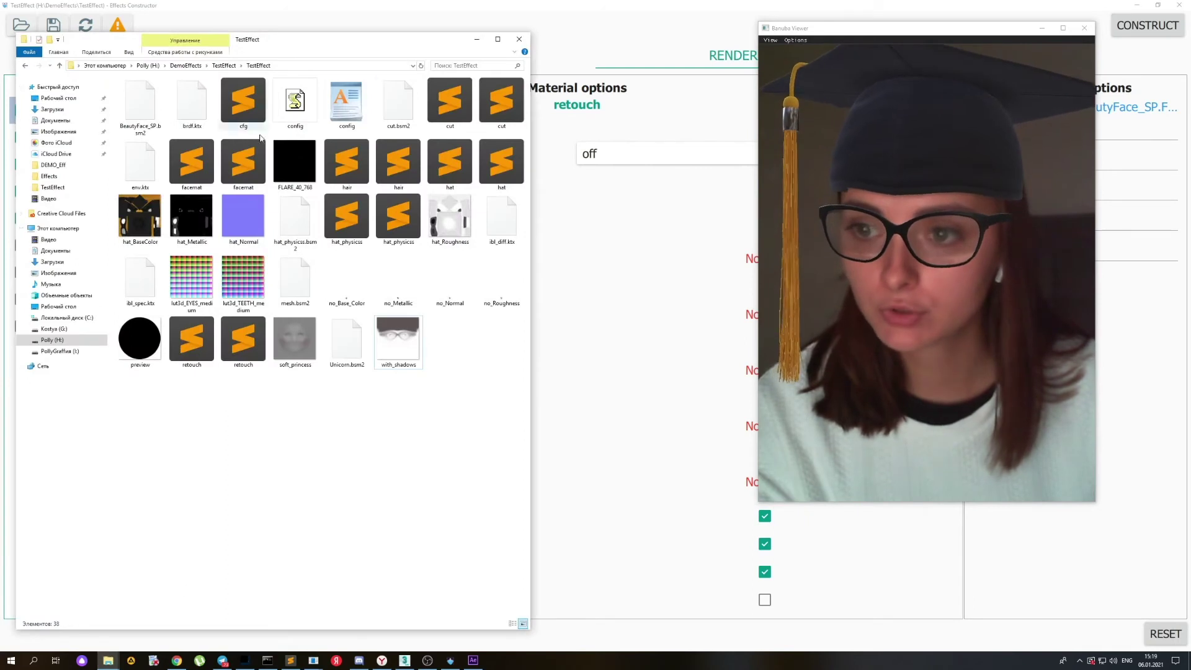
click(402, 345)
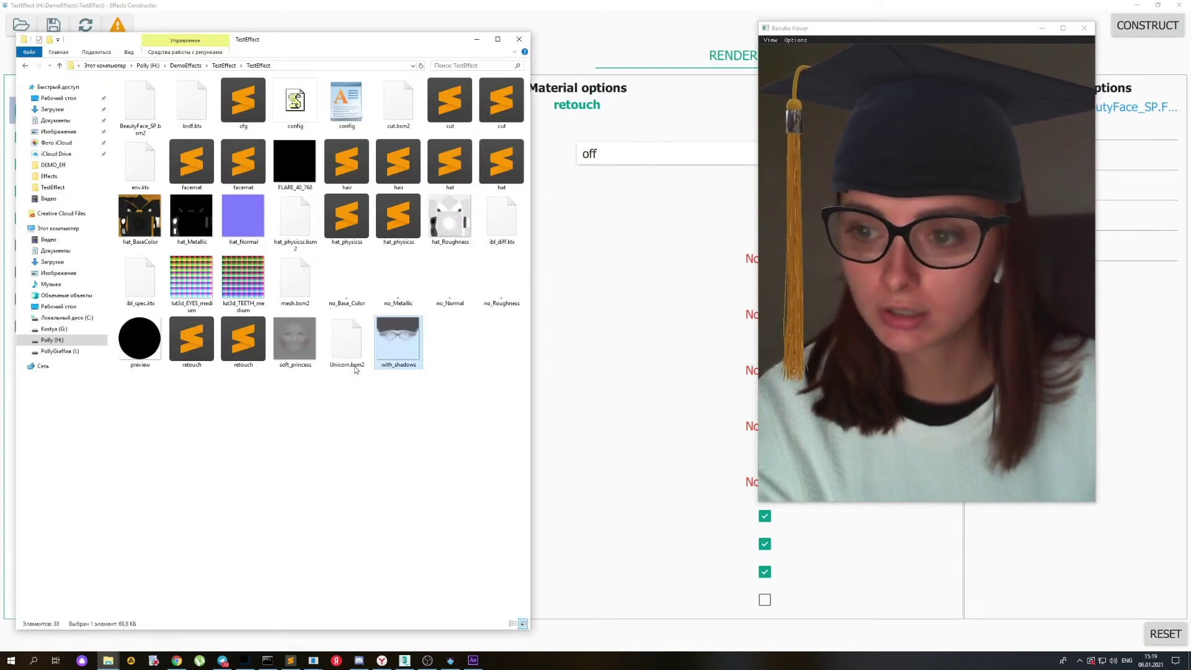
click(185, 281)
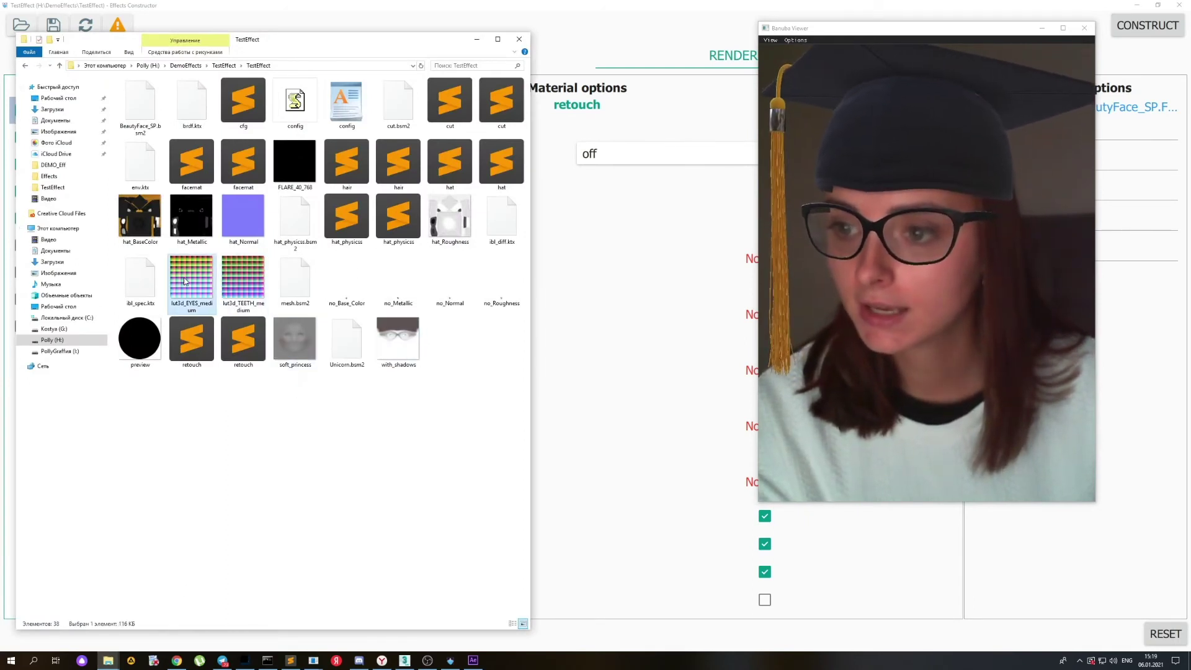
click(242, 289)
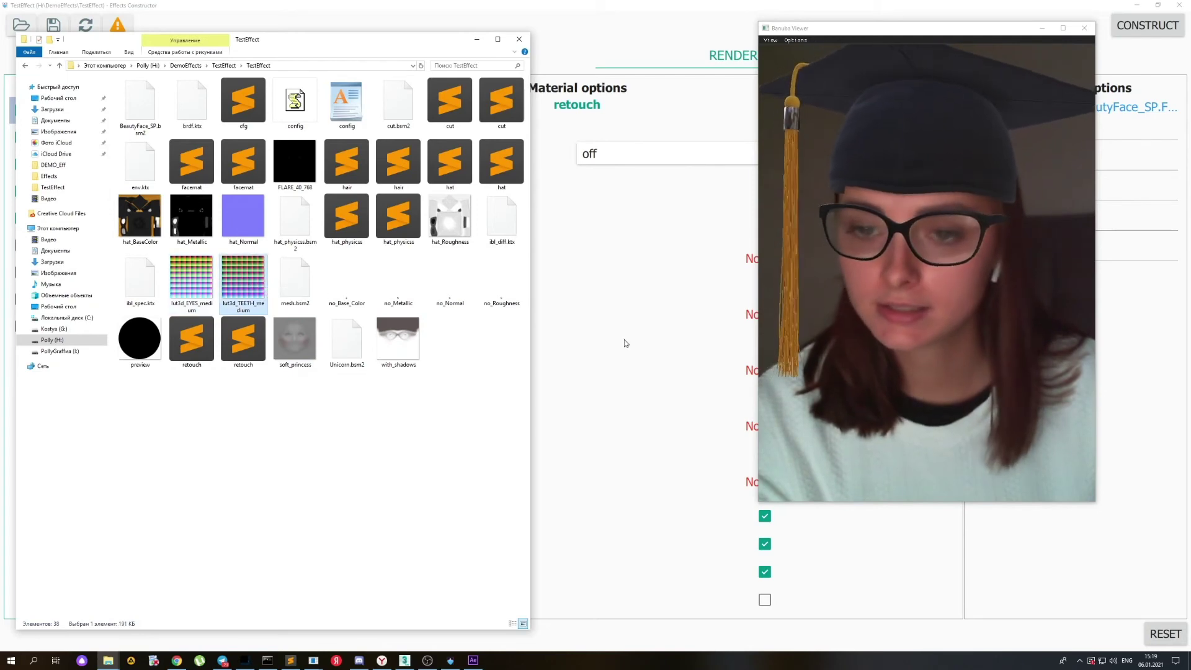
In Effects Constructor, keep EYES_WHITENING enabled and assign lut3d_TEETH_medium.png to tex_lookupTeeth and lut3d_EYES_medium.png to tex_lookupEyes for retouch
click(615, 303)
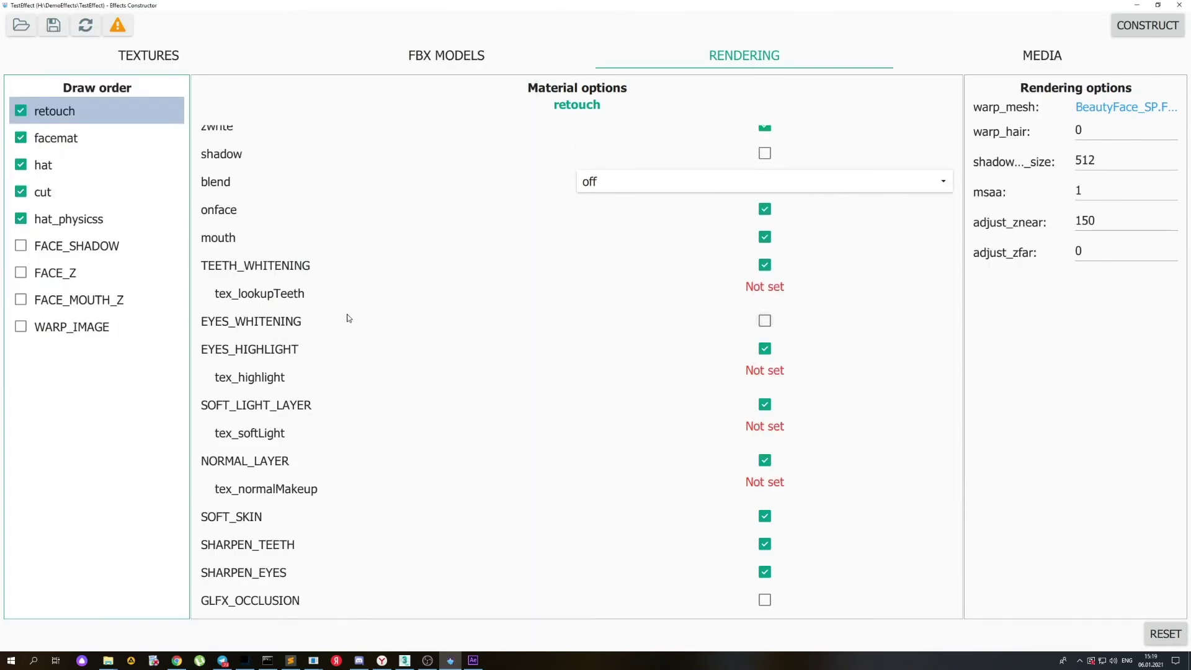
click(762, 325)
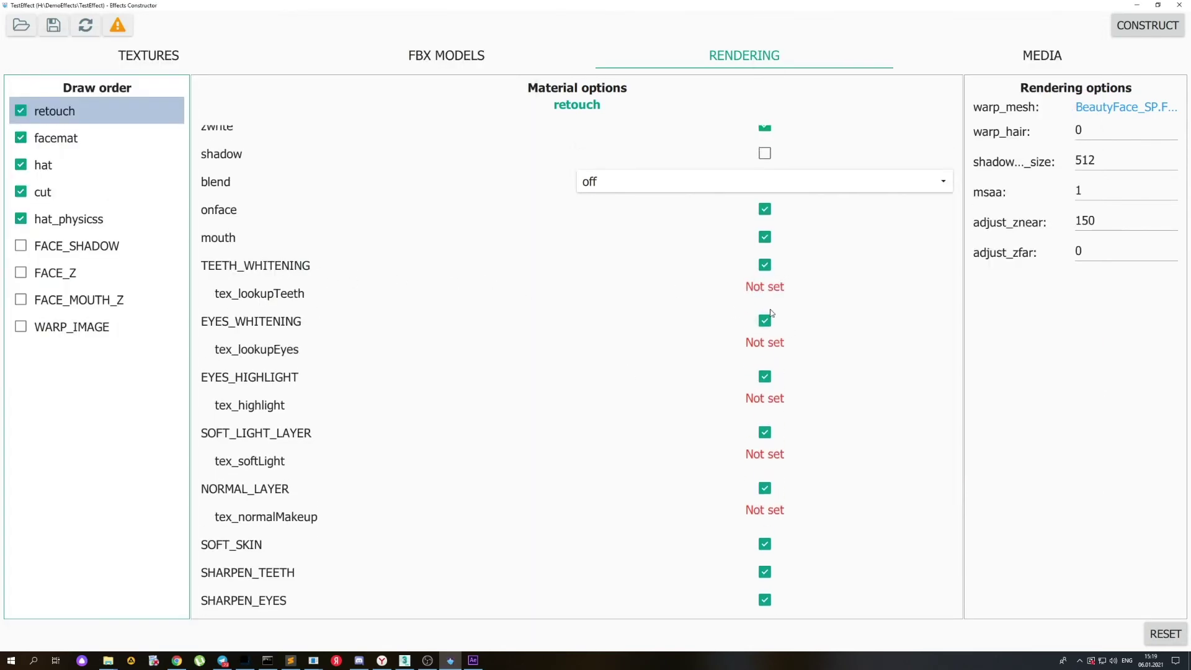
click(765, 286)
double_click(255, 151)
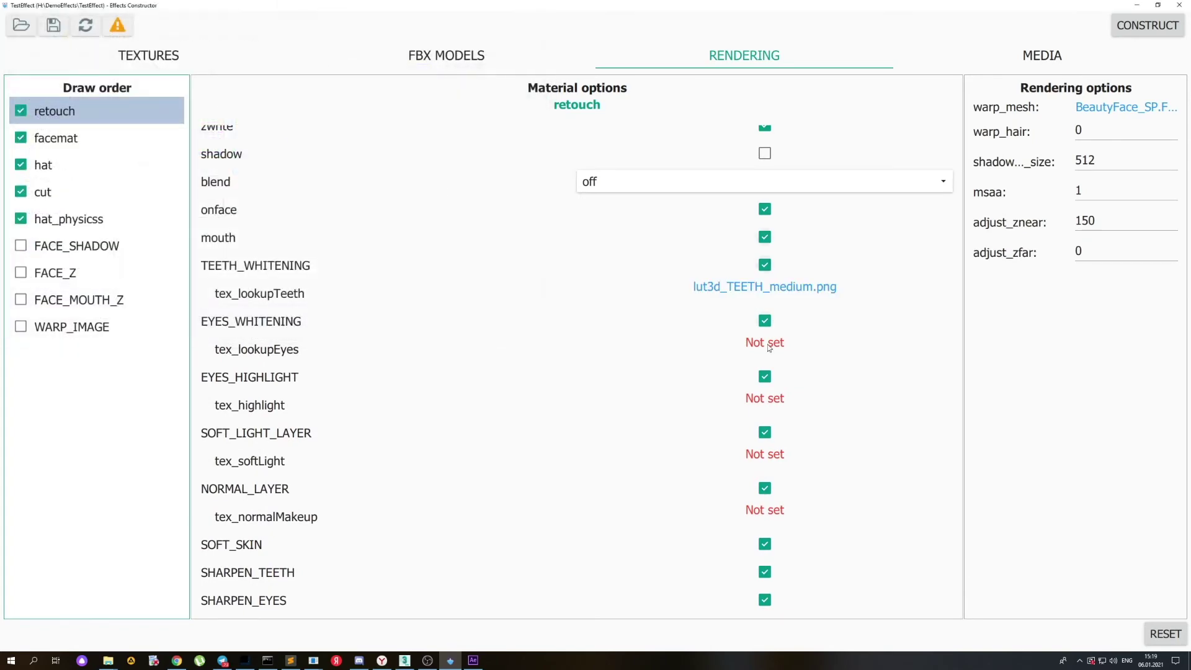
click(749, 343)
double_click(203, 124)
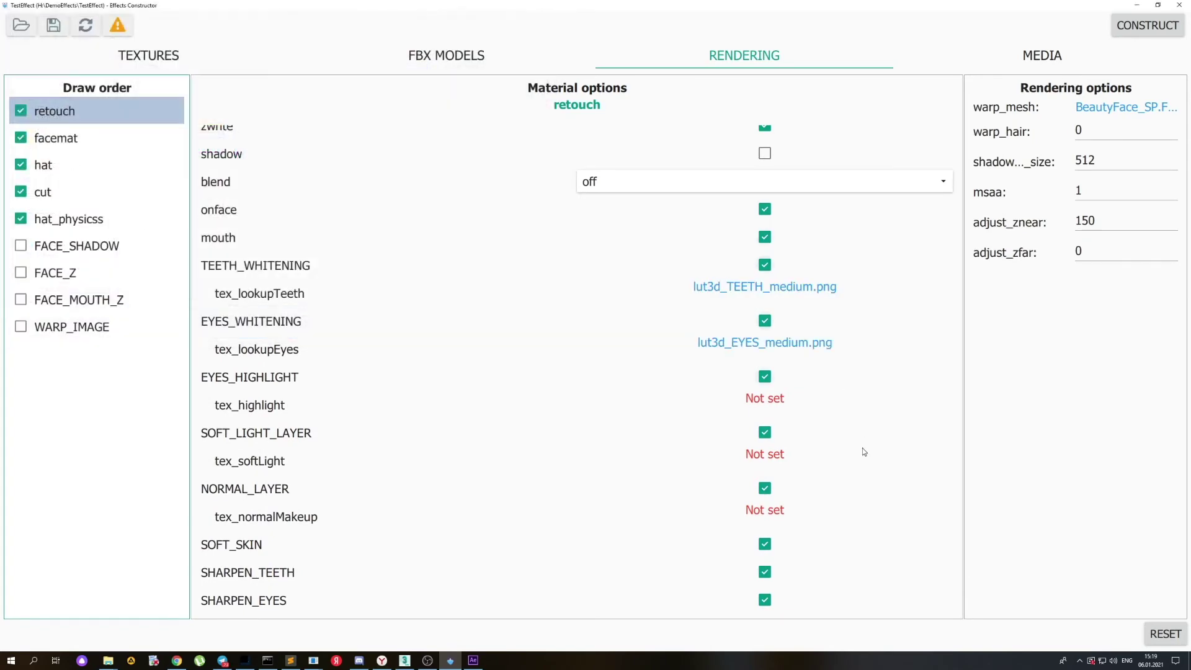
Assign FLARE_40_768.png to tex_highlight, soft_princess.png to tex_softLight and with_shadows.png to tex_normalMakeup for retouch, and construct the effect
click(749, 400)
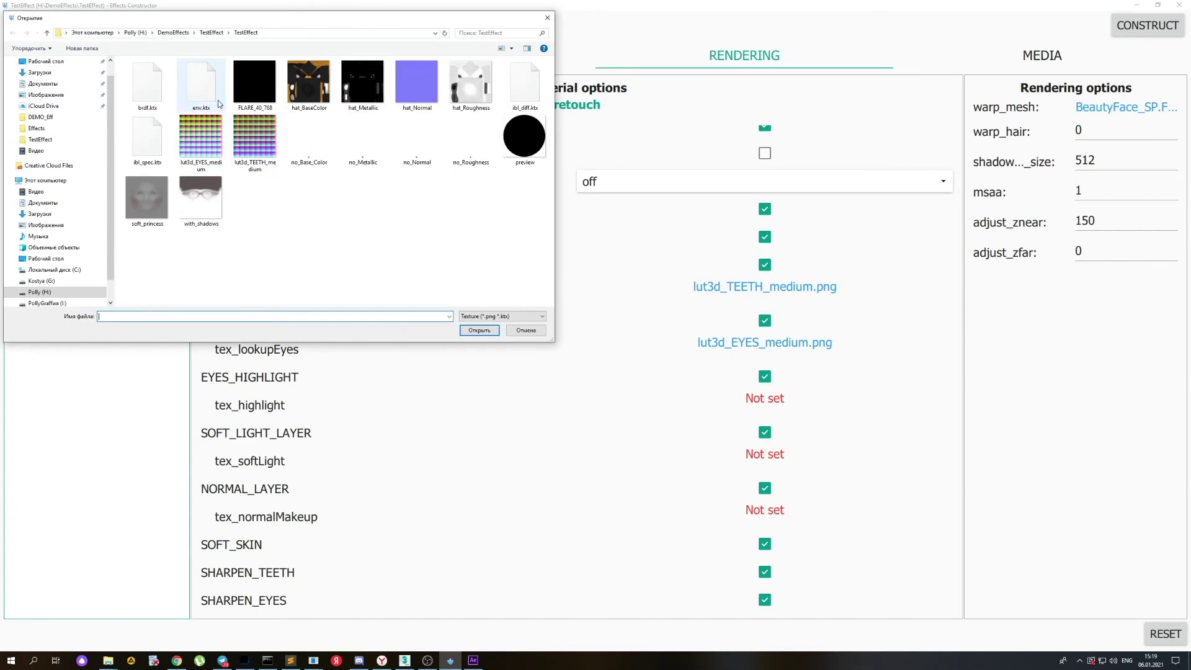
click(242, 85)
double_click(242, 85)
click(764, 454)
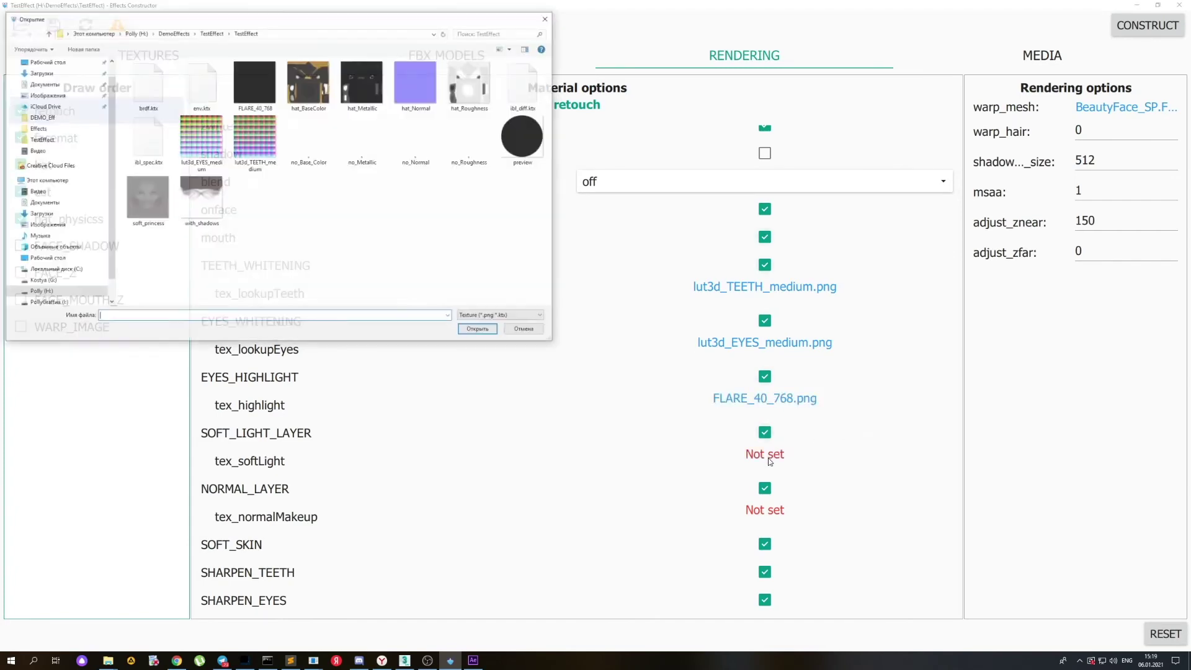
double_click(145, 199)
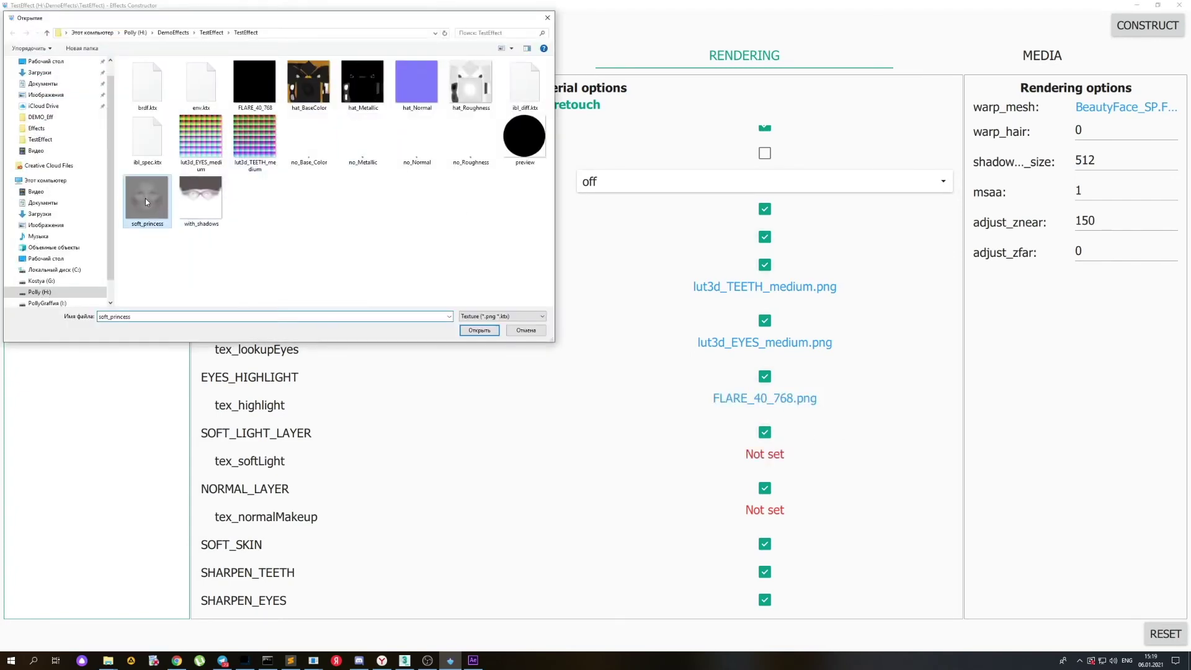
click(781, 515)
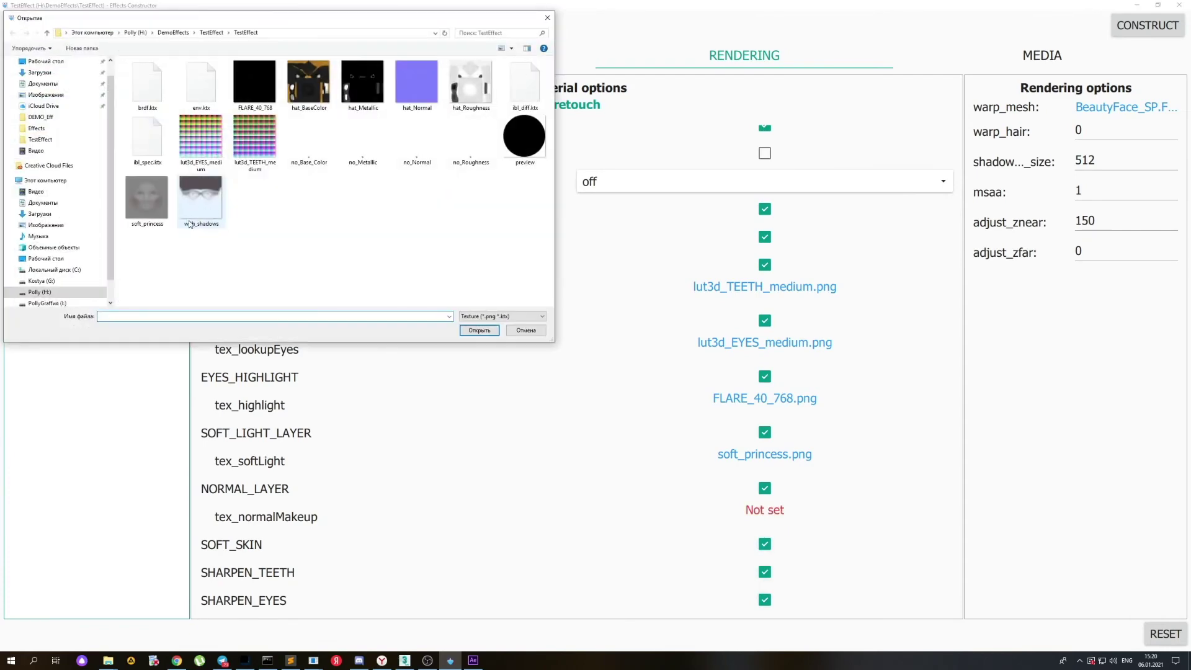
double_click(196, 198)
click(1152, 27)
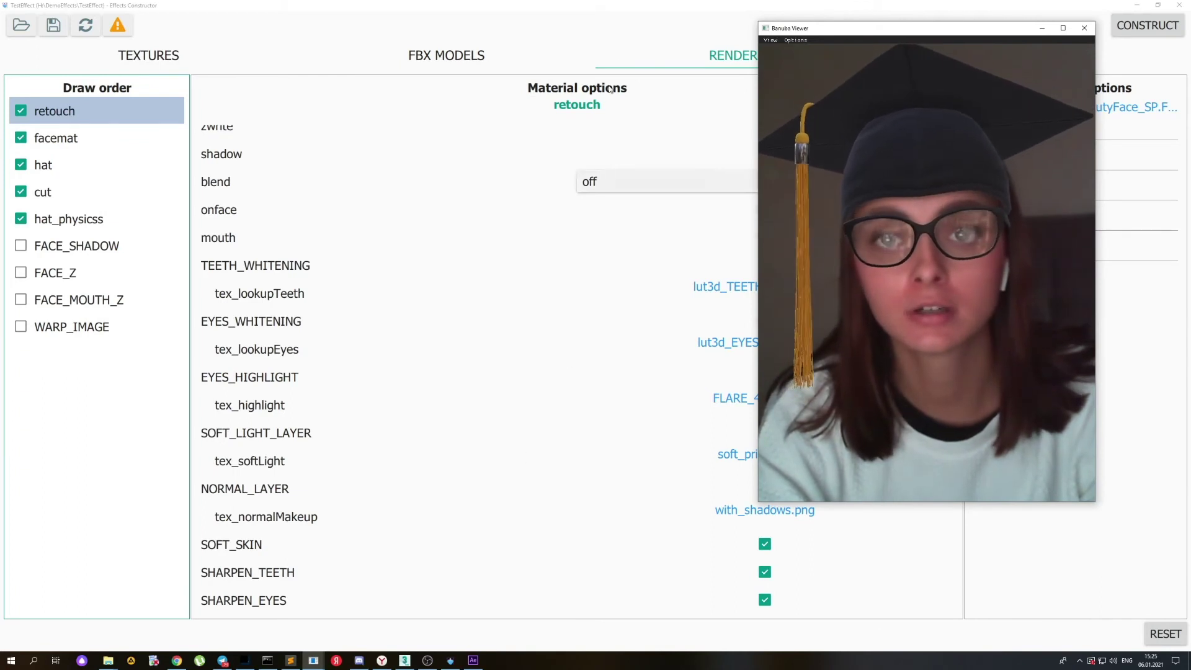
Show the effect's media settings and copy the lut_80_percent texture from the Demo tex folder into the TestEffect folder in File Explorer
click(833, 9)
click(1042, 55)
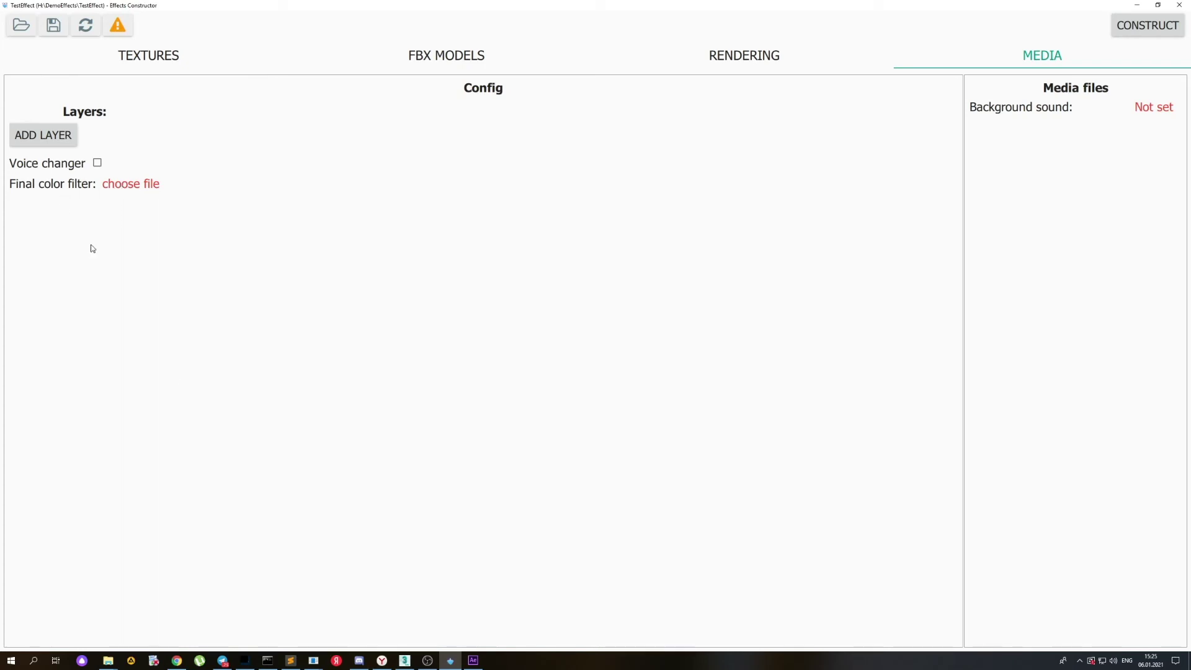
click(108, 660)
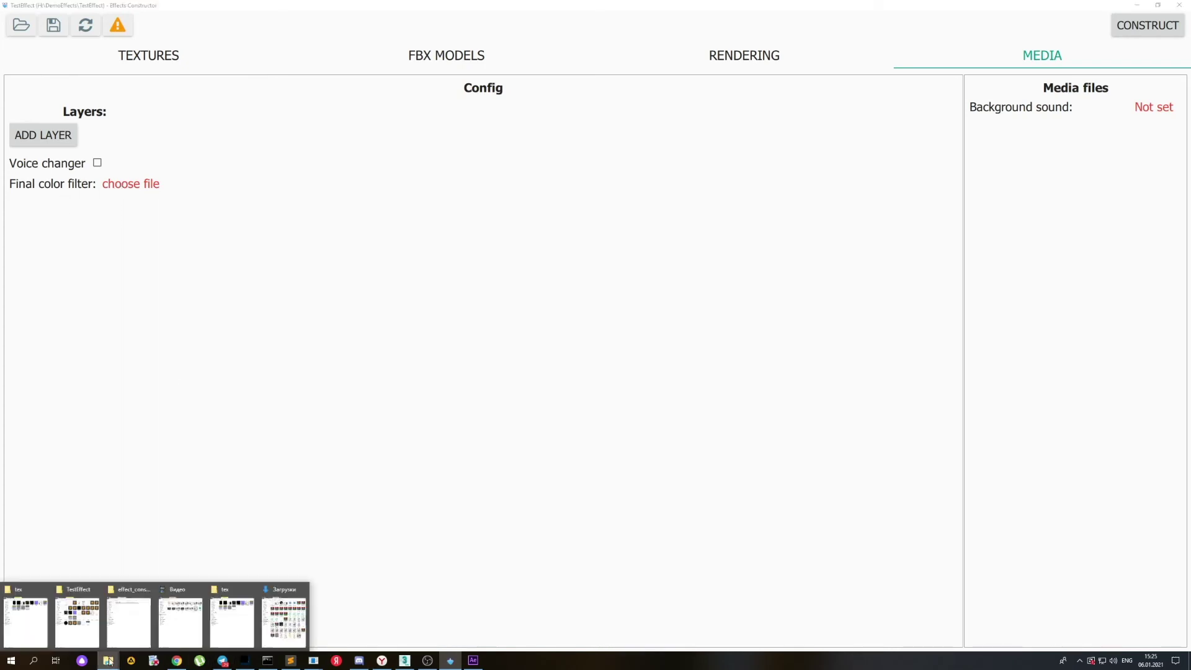
click(75, 611)
click(109, 661)
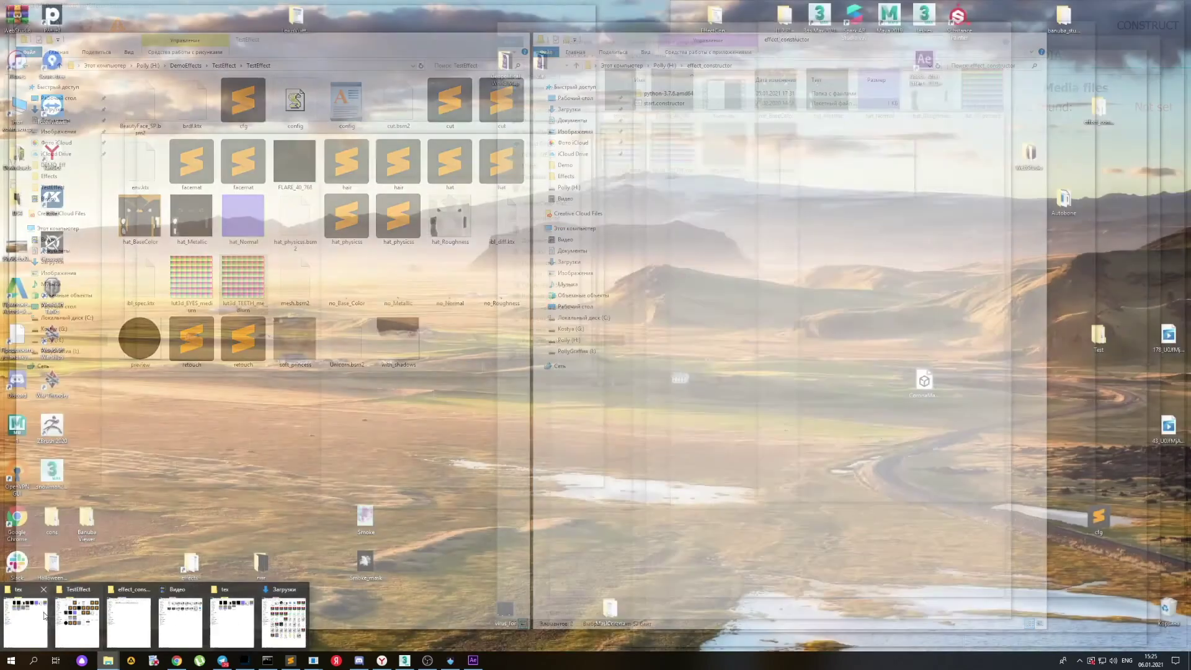
click(44, 615)
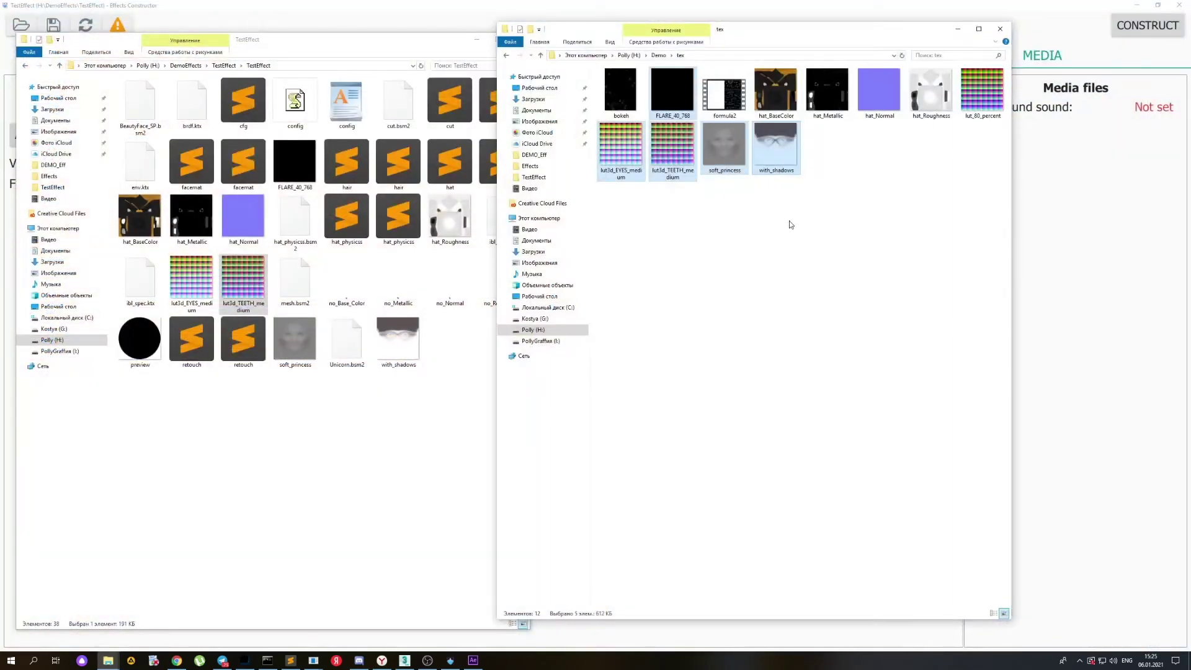
click(993, 99)
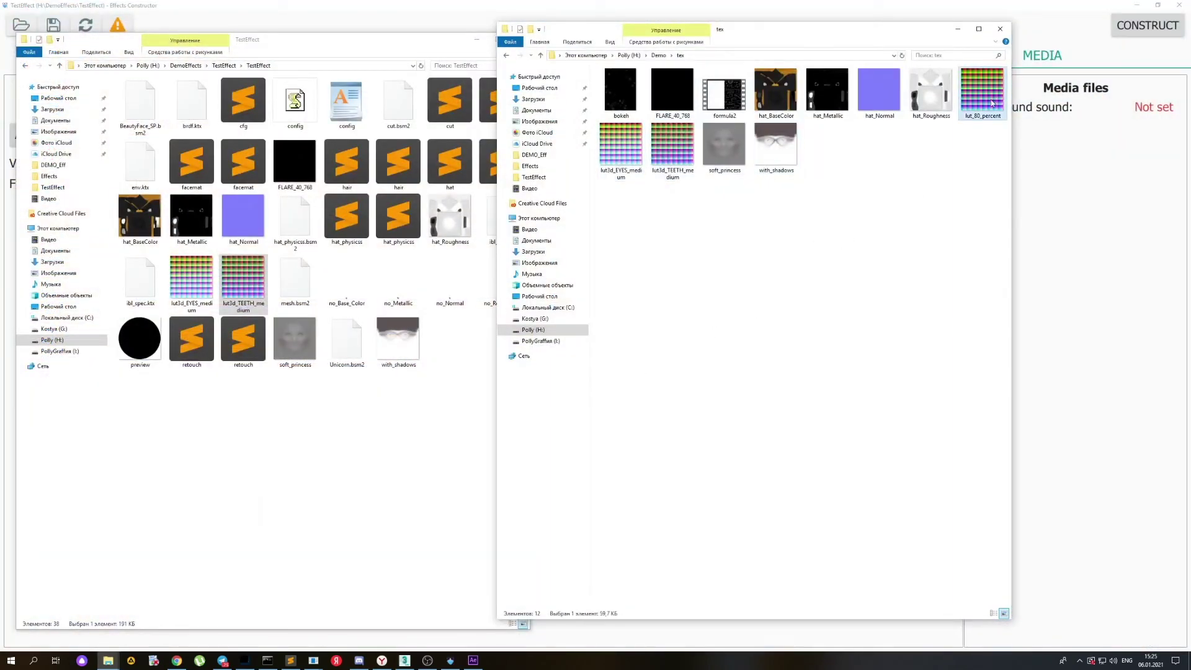
drag(992, 102, 317, 458)
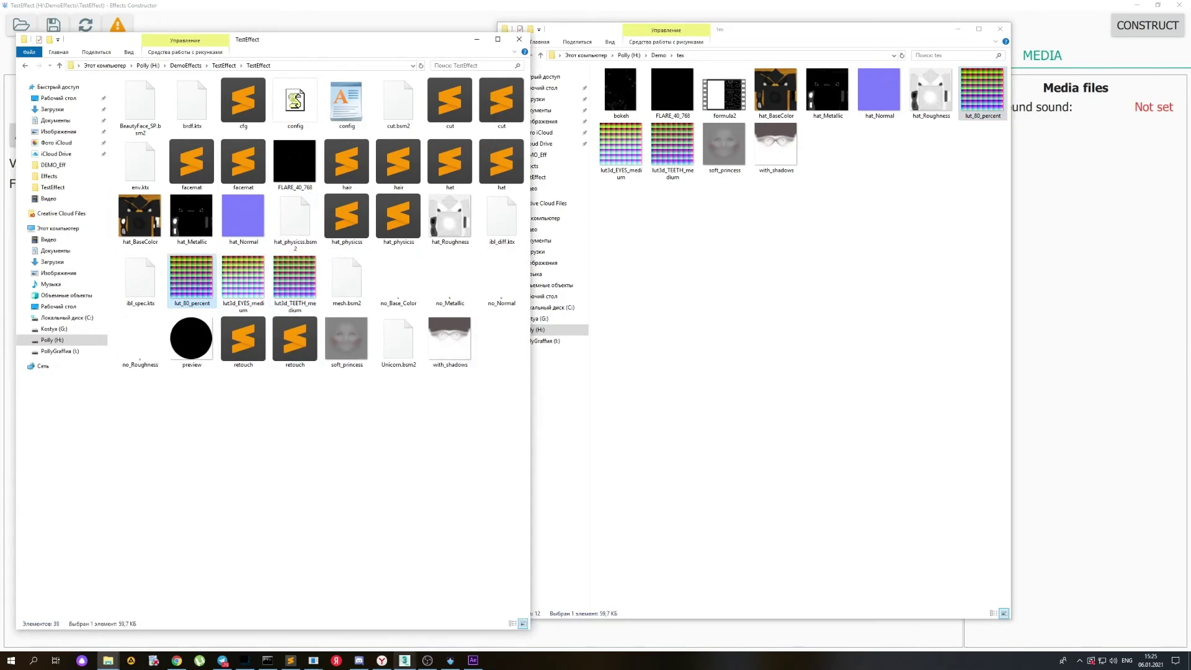
In Effects Constructor, set the final color filter to lut_80_percent.png and preview the effect in Banuba Viewer
click(450, 659)
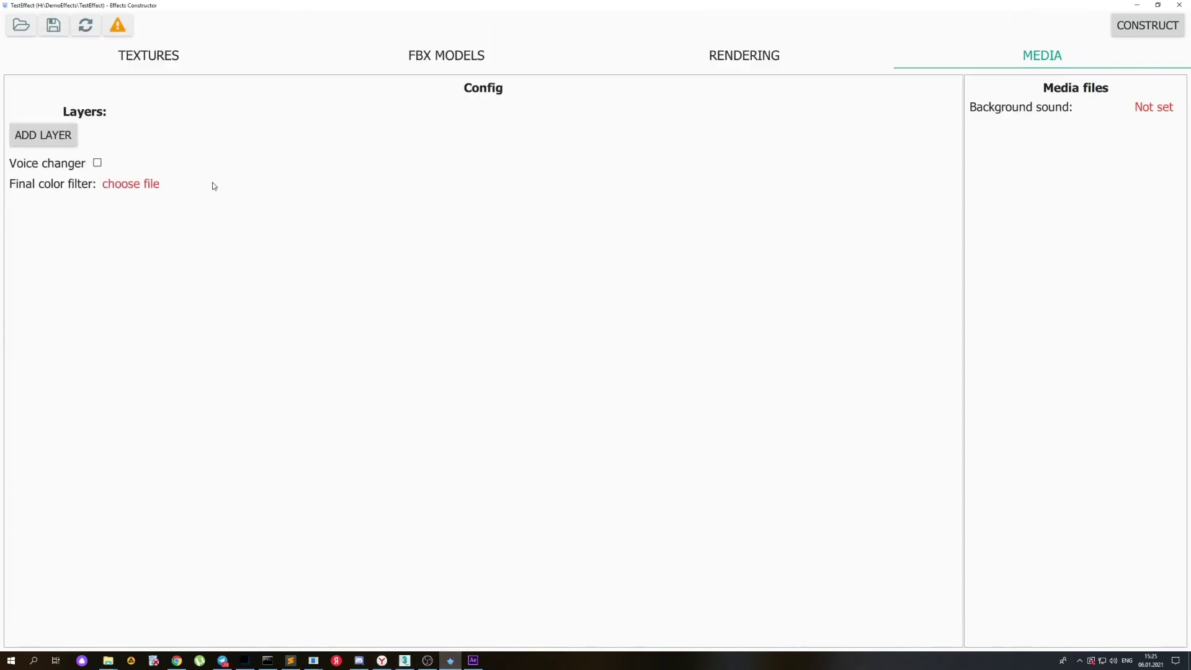
click(129, 186)
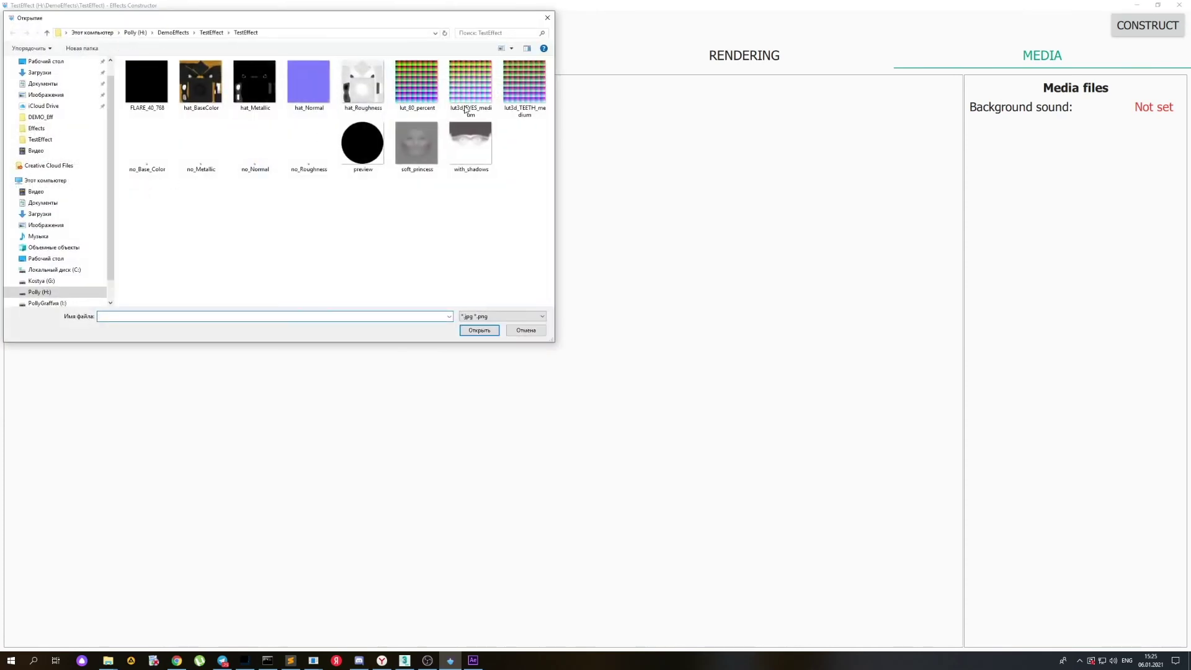
click(412, 86)
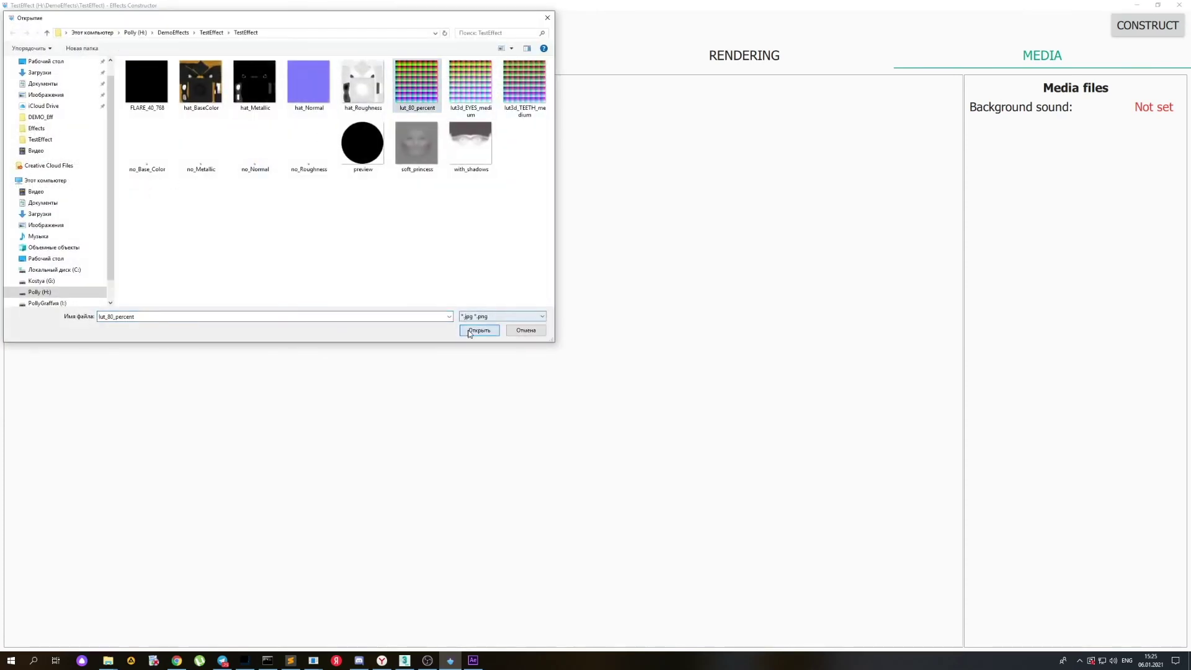
click(471, 330)
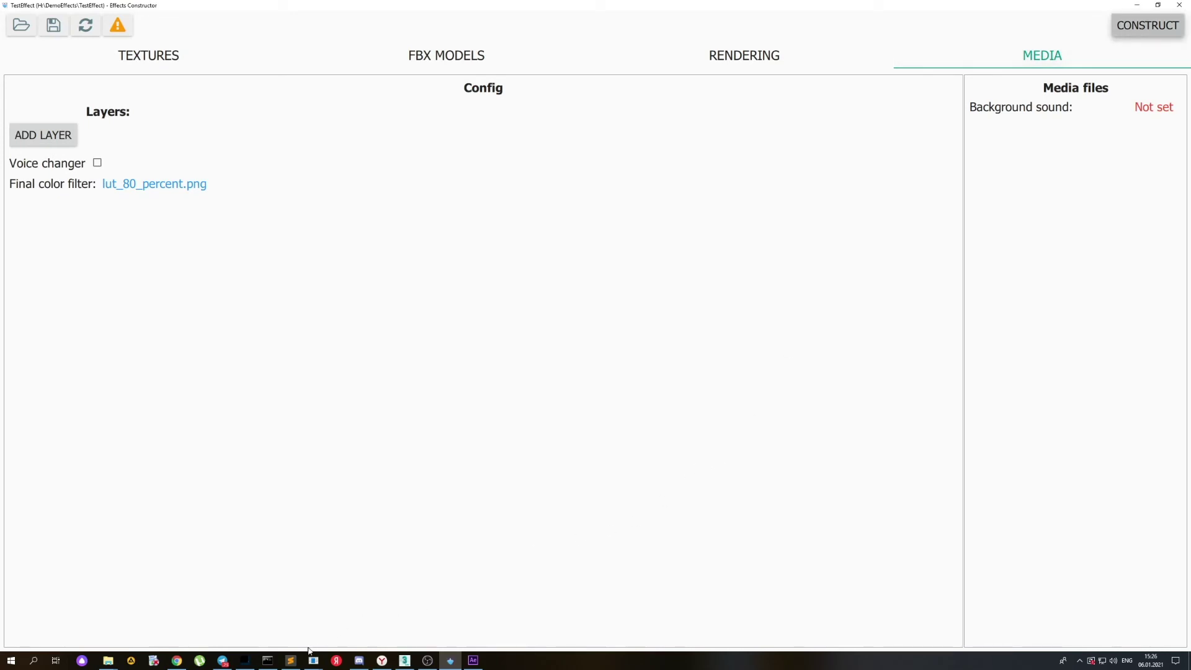
mouse_move(313, 658)
click(364, 620)
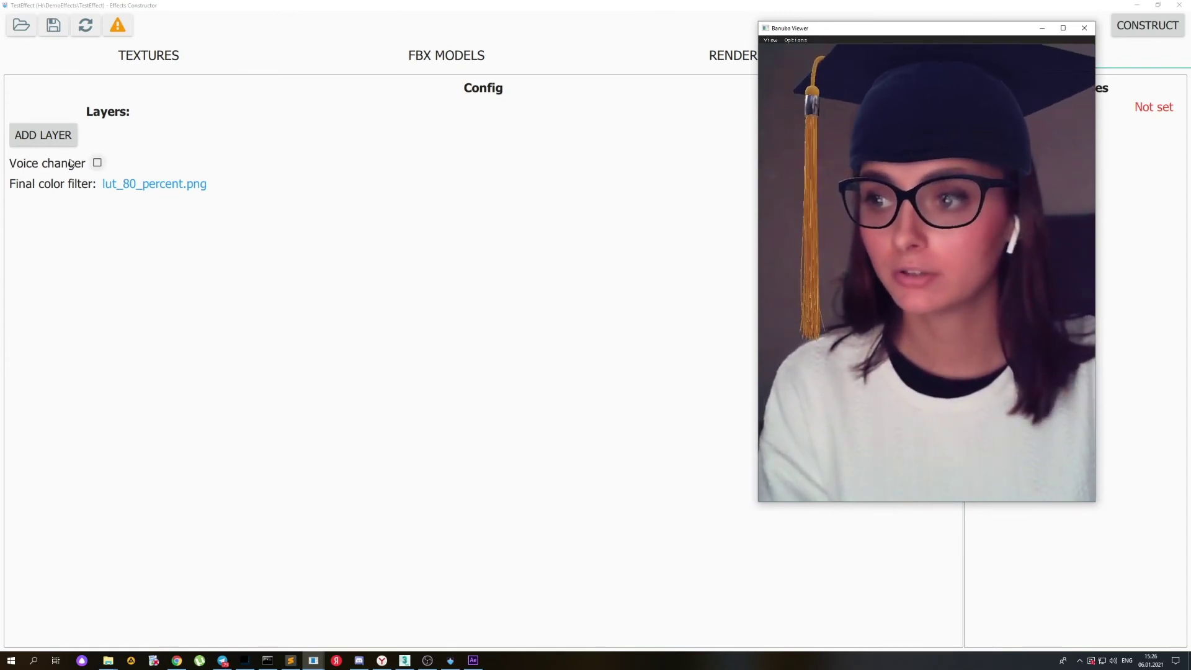
Try out the voice changer with its pitch setting in Effects Constructor and turn it off again
click(97, 163)
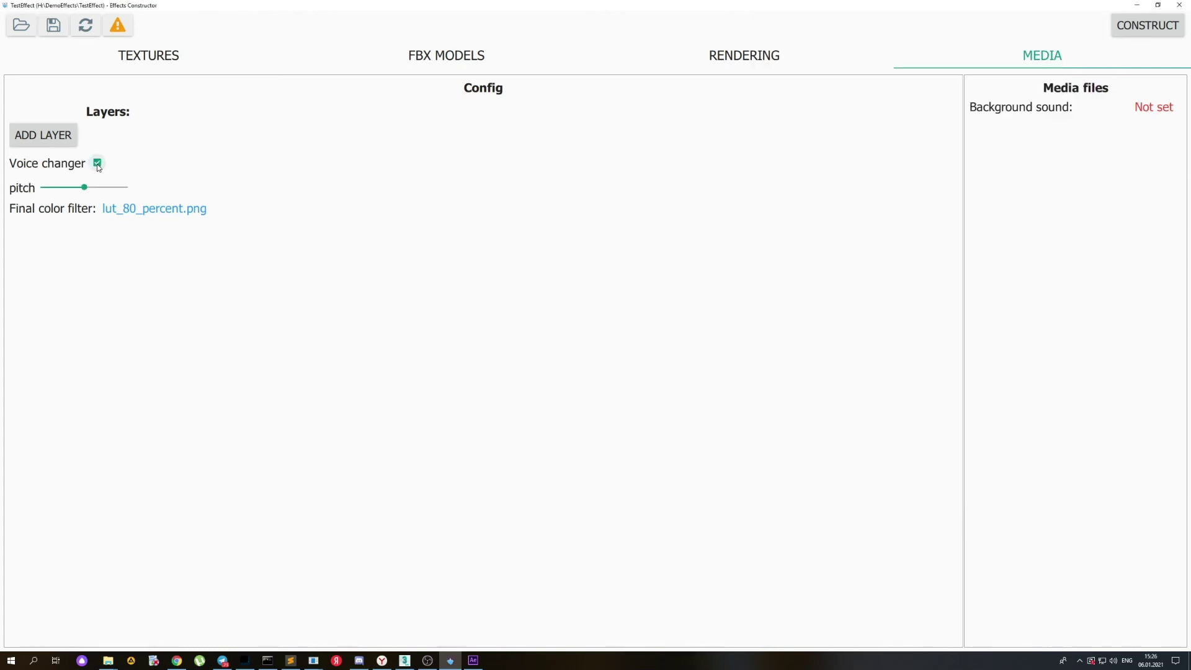
mouse_move(79, 191)
mouse_down()
mouse_move(58, 189)
mouse_move(114, 189)
mouse_move(77, 191)
mouse_up()
click(98, 163)
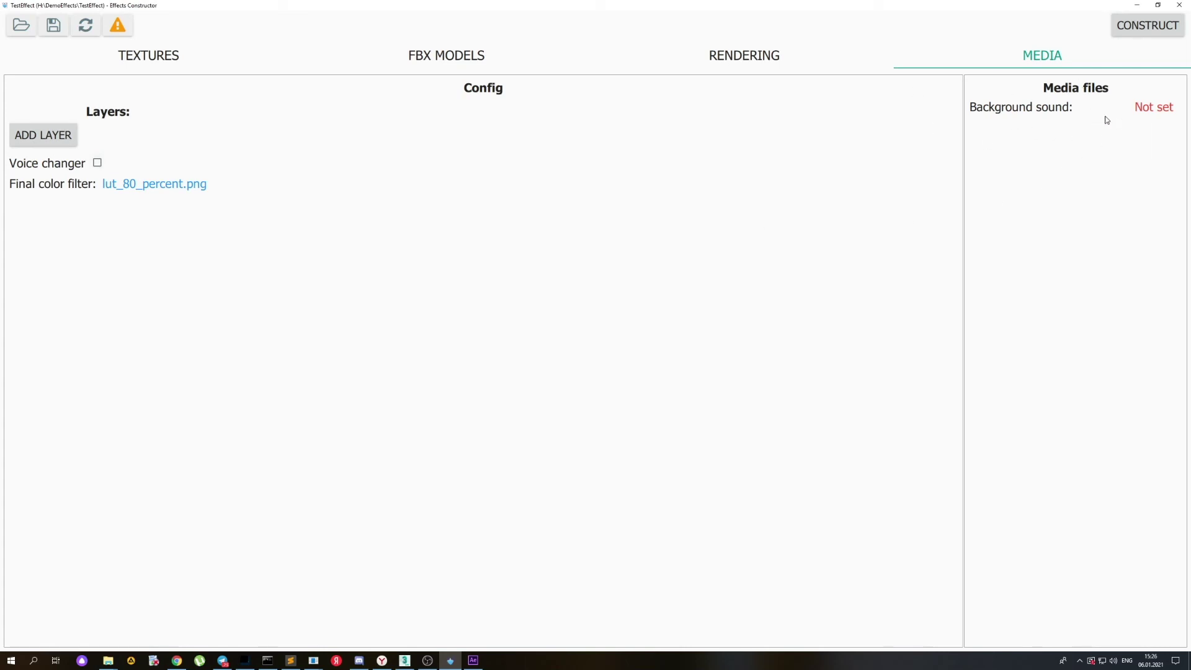
click(1148, 108)
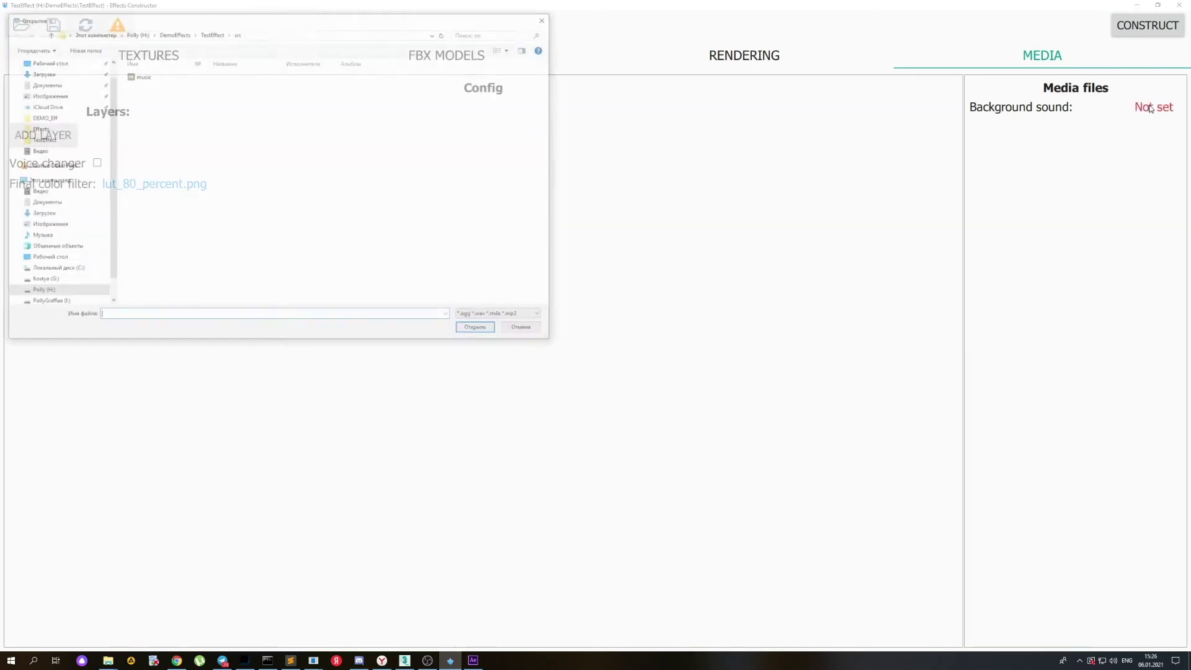
click(142, 76)
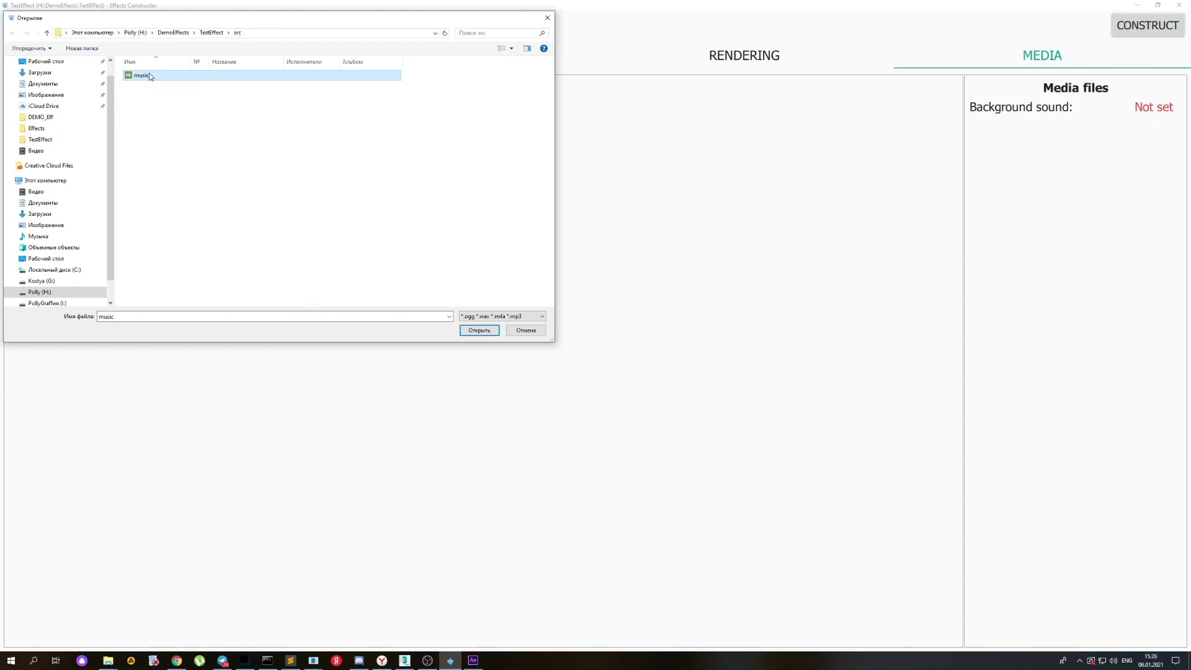
click(526, 331)
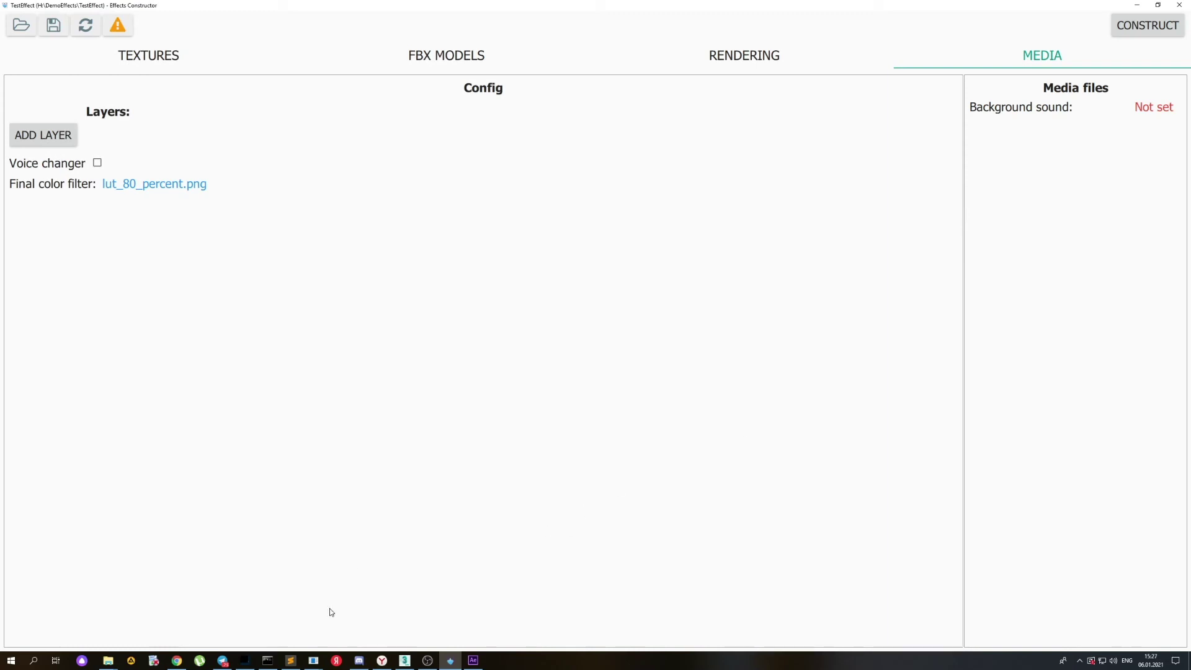
Bring up Banuba Viewer, and locate the formula2 video and the bokeh texture in the TestEffect folder in File Explorer
click(319, 662)
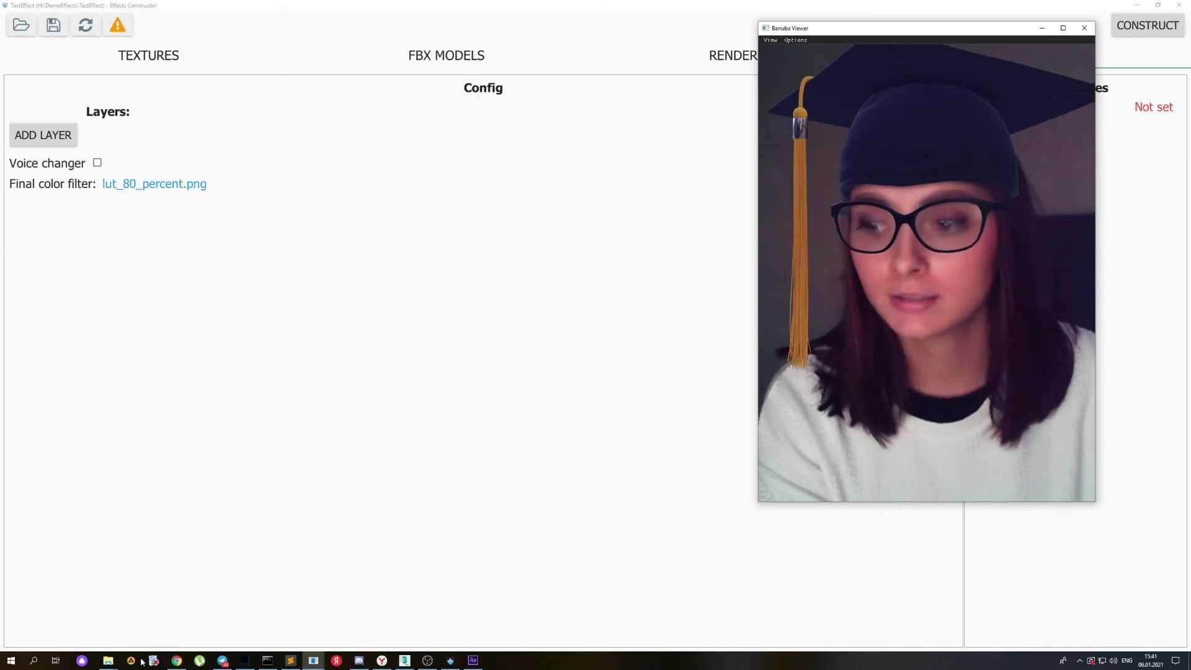
mouse_move(111, 662)
click(76, 617)
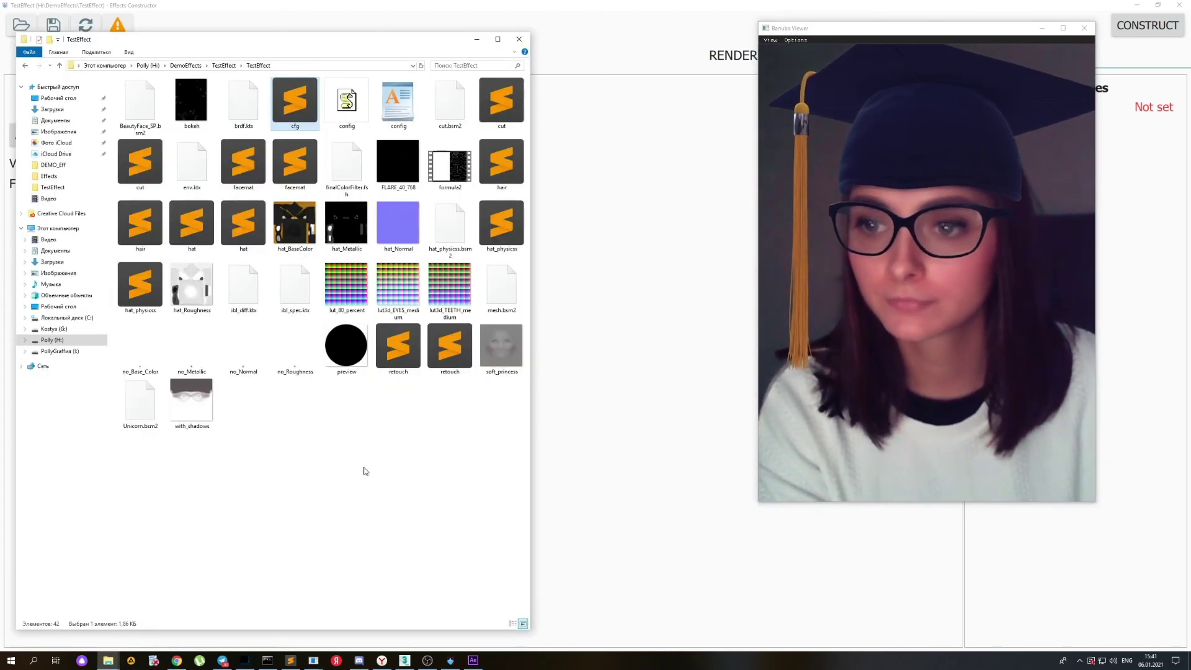
click(466, 164)
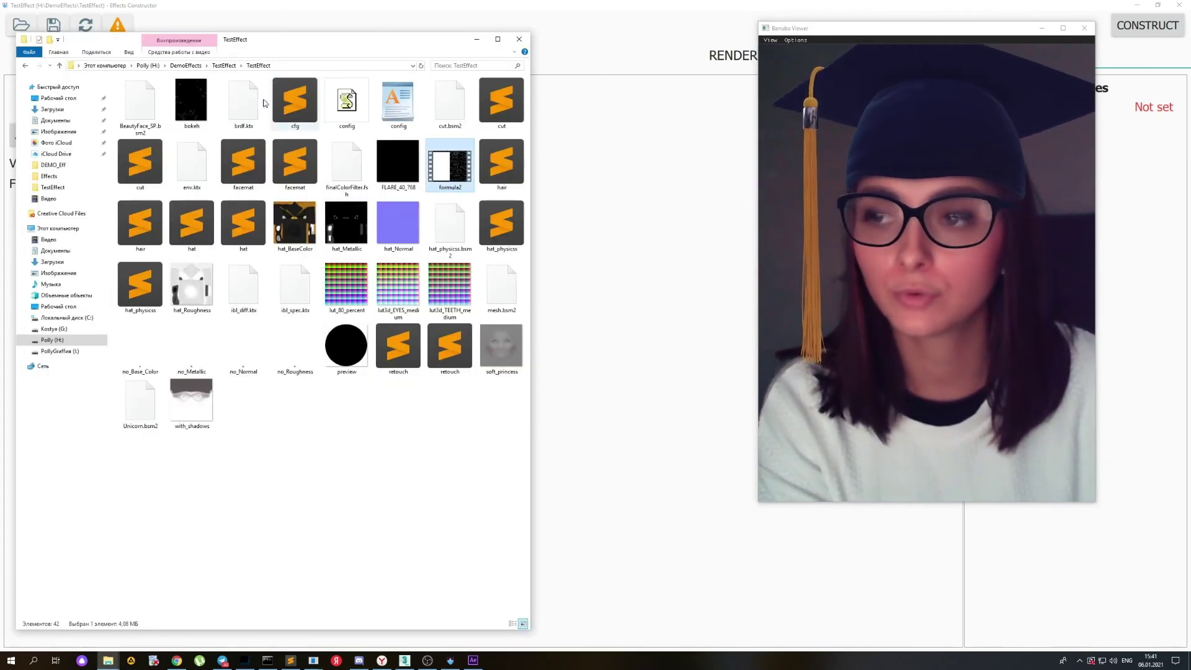
click(193, 96)
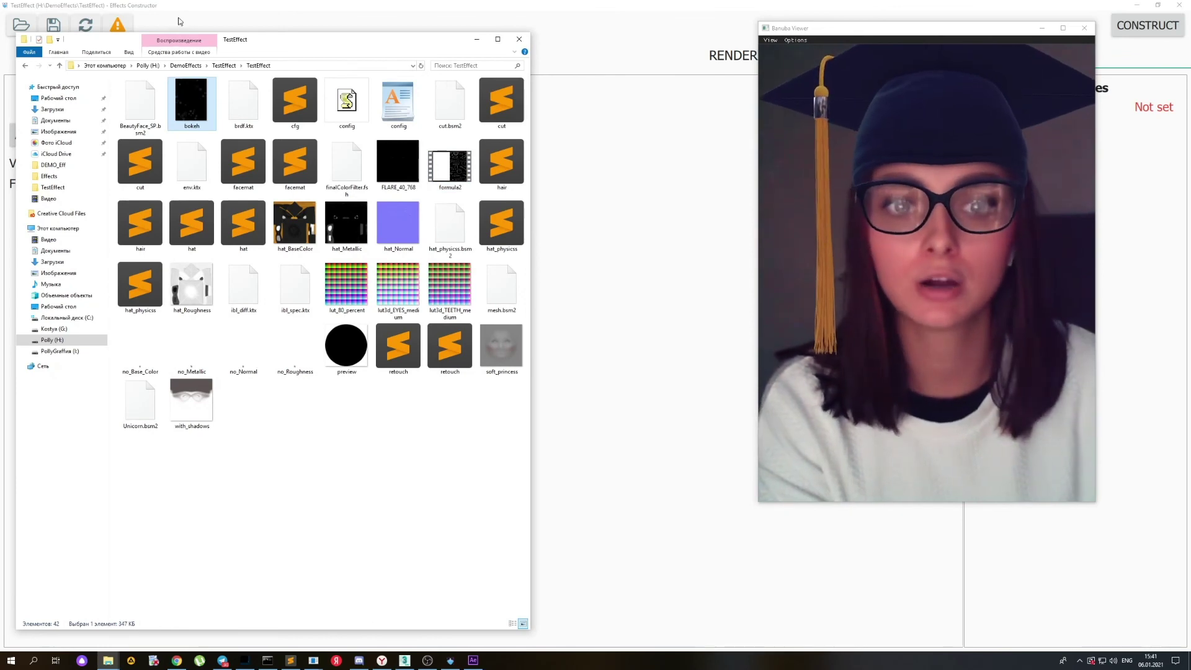
In Effects Constructor, start a new backgroundSeparation layer and choose the formula2 video as its file
click(555, 12)
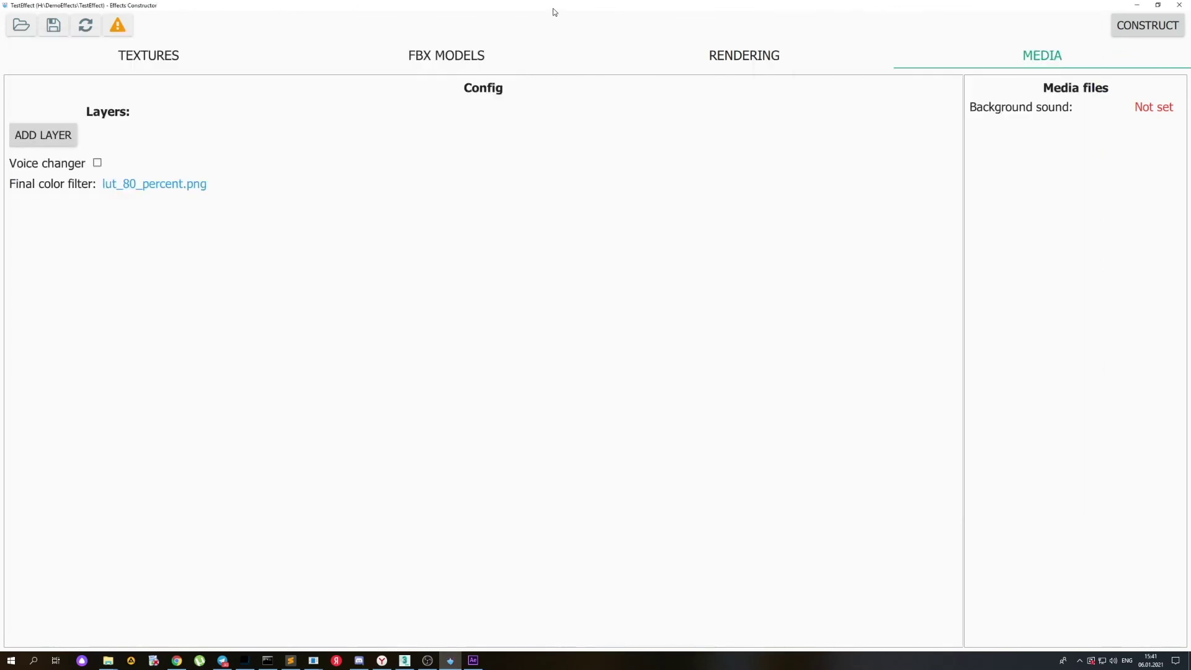
click(37, 136)
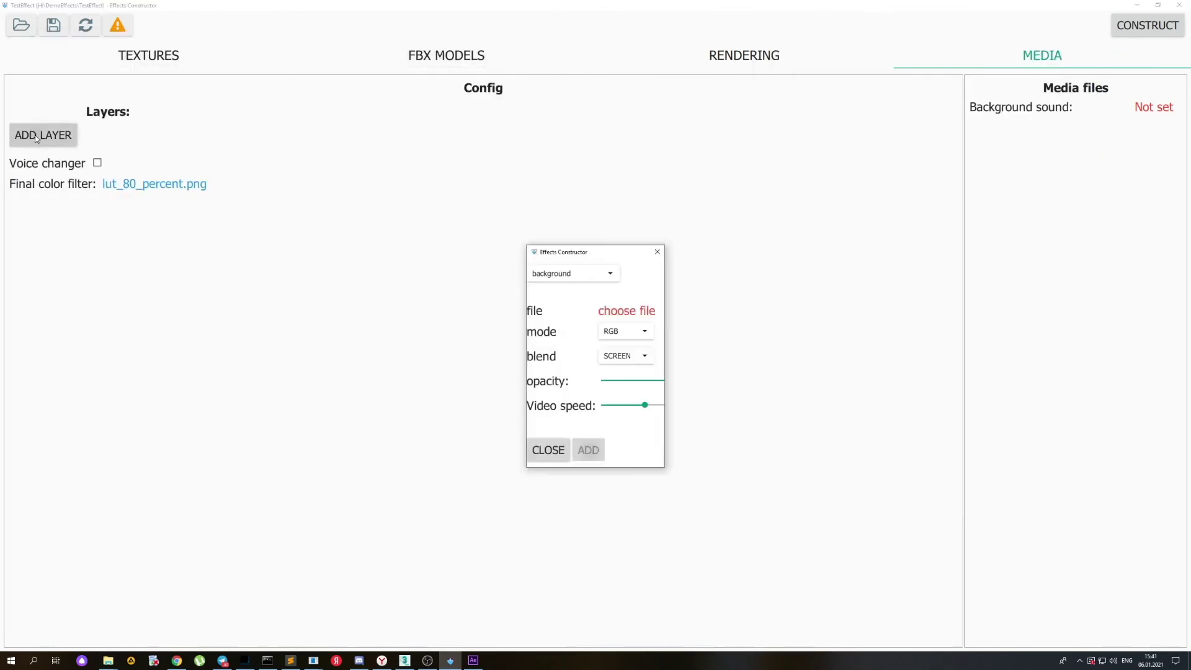
click(560, 276)
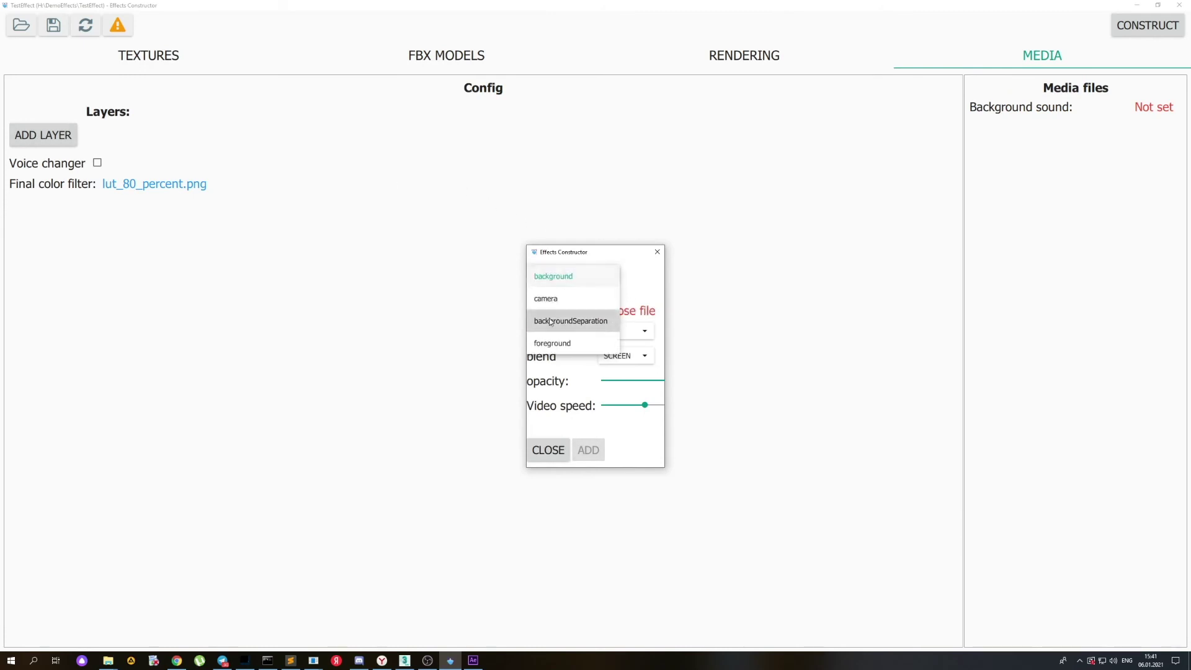
click(569, 322)
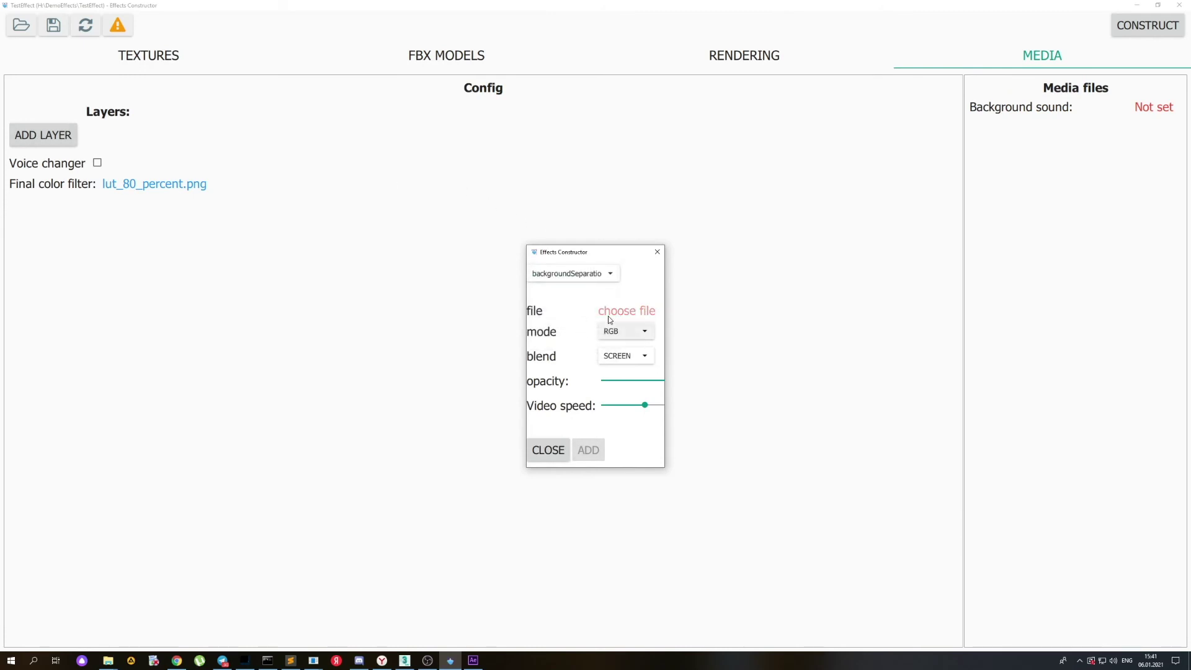
click(647, 311)
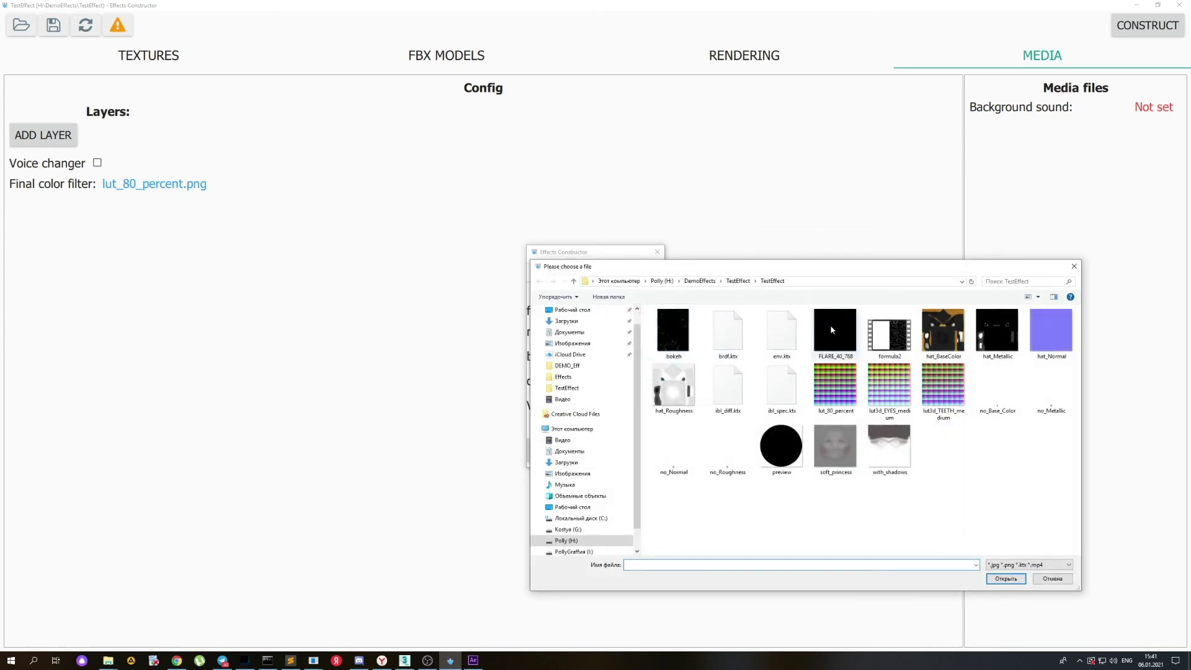
double_click(896, 341)
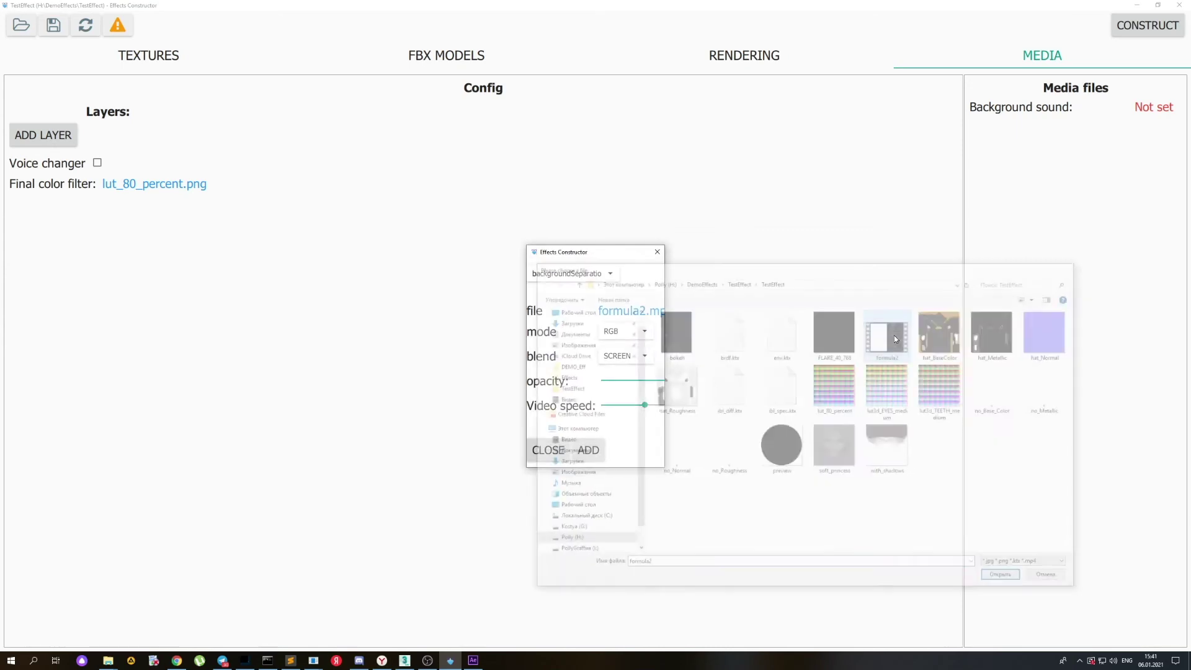
Open the formula2 video from the TestEffect folder in the media player to examine its layout, and close the player
click(108, 662)
click(88, 626)
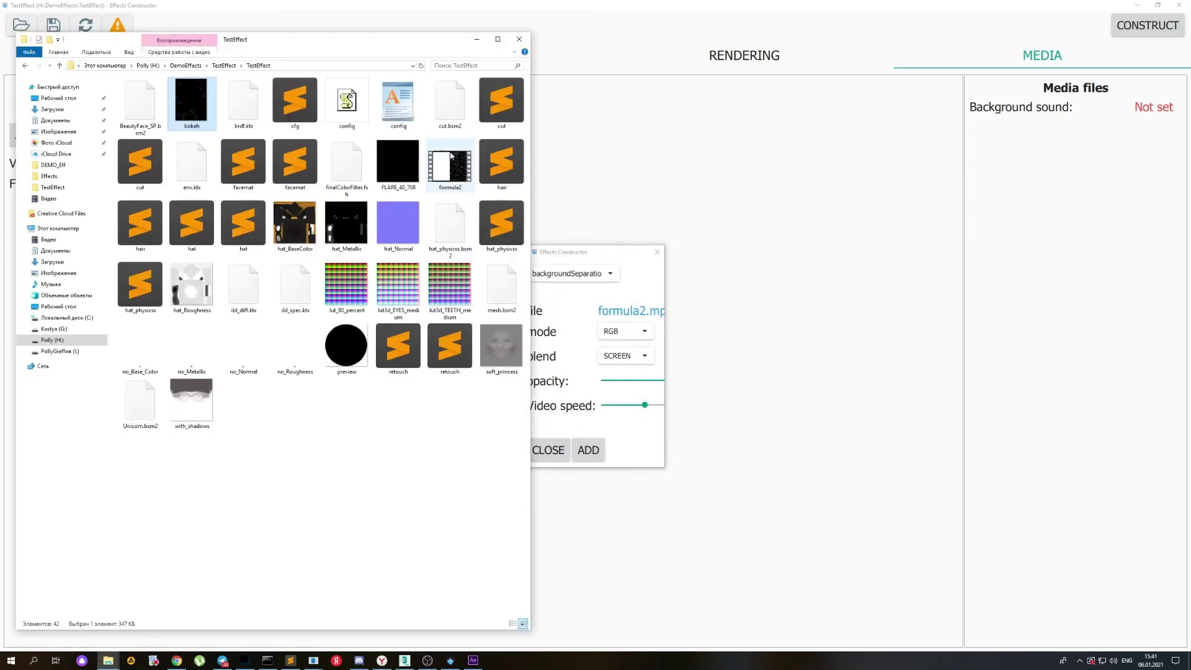
double_click(451, 178)
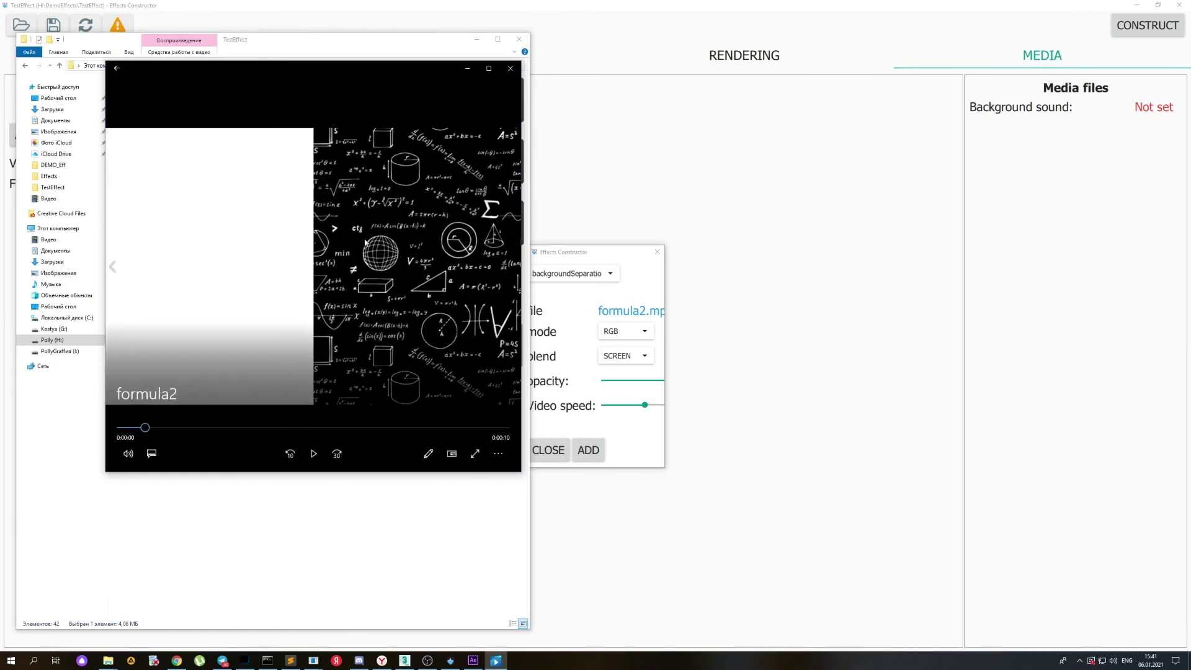
click(510, 68)
In Effects Constructor, add the backgroundSeparation layer with RGBA mode and ALPHA blend, construct the effect and bring up Banuba Viewer
click(541, 336)
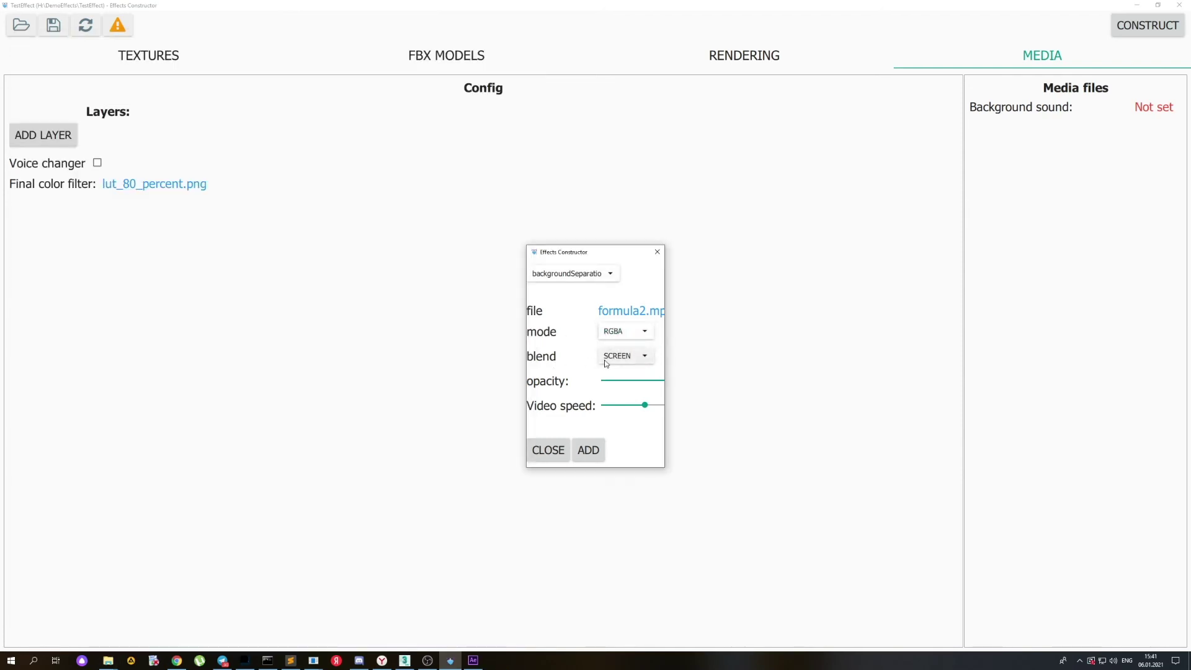
click(606, 363)
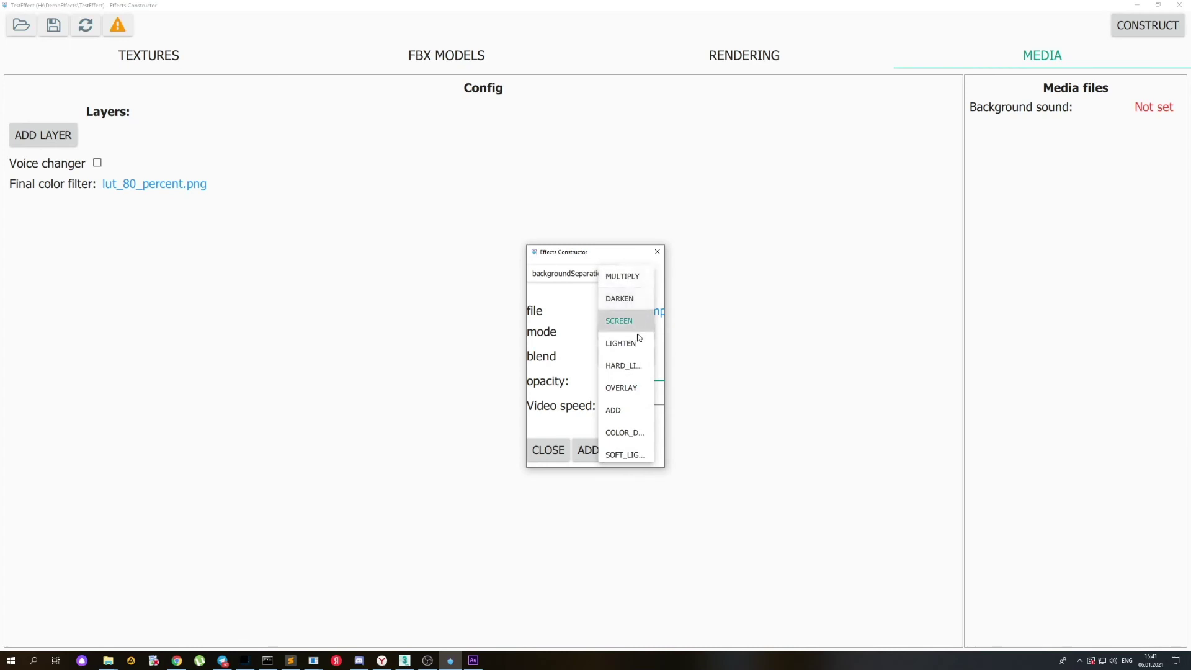
scroll(625, 304, up, 3)
click(625, 302)
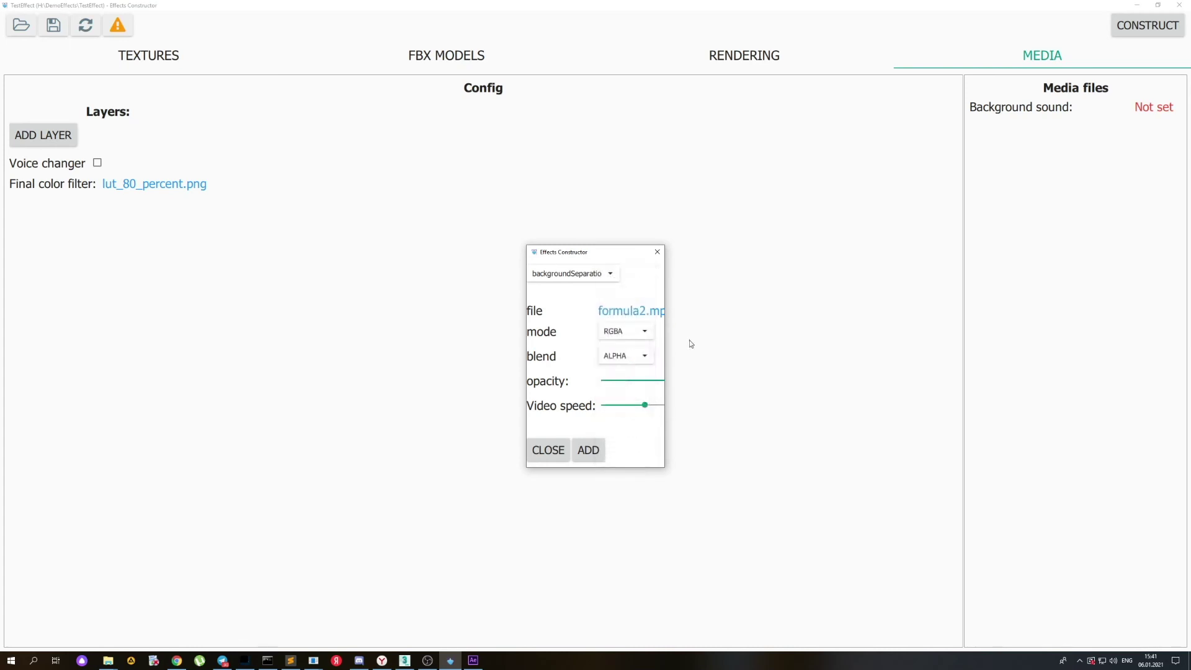
click(589, 450)
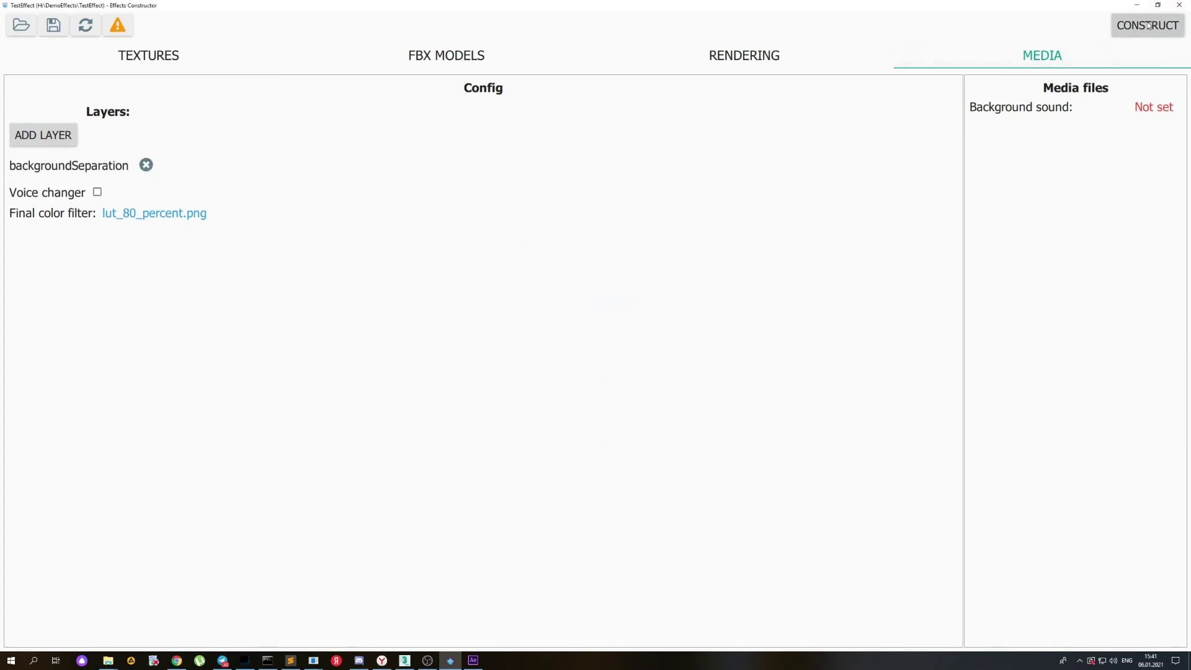
mouse_move(318, 654)
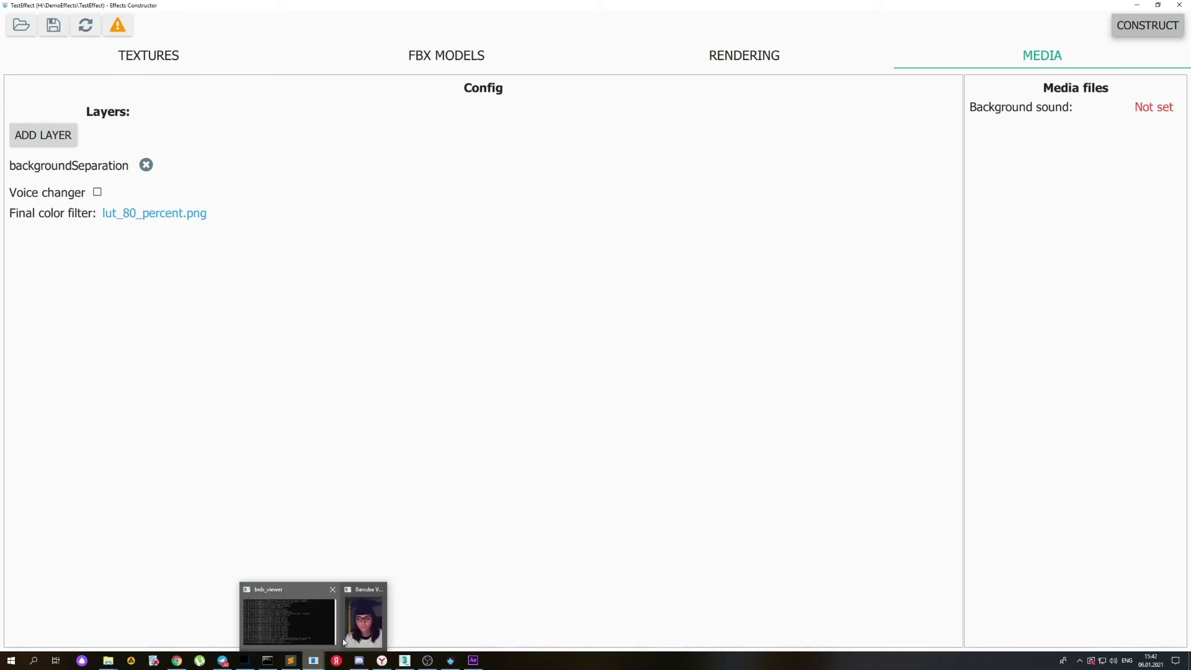
click(363, 617)
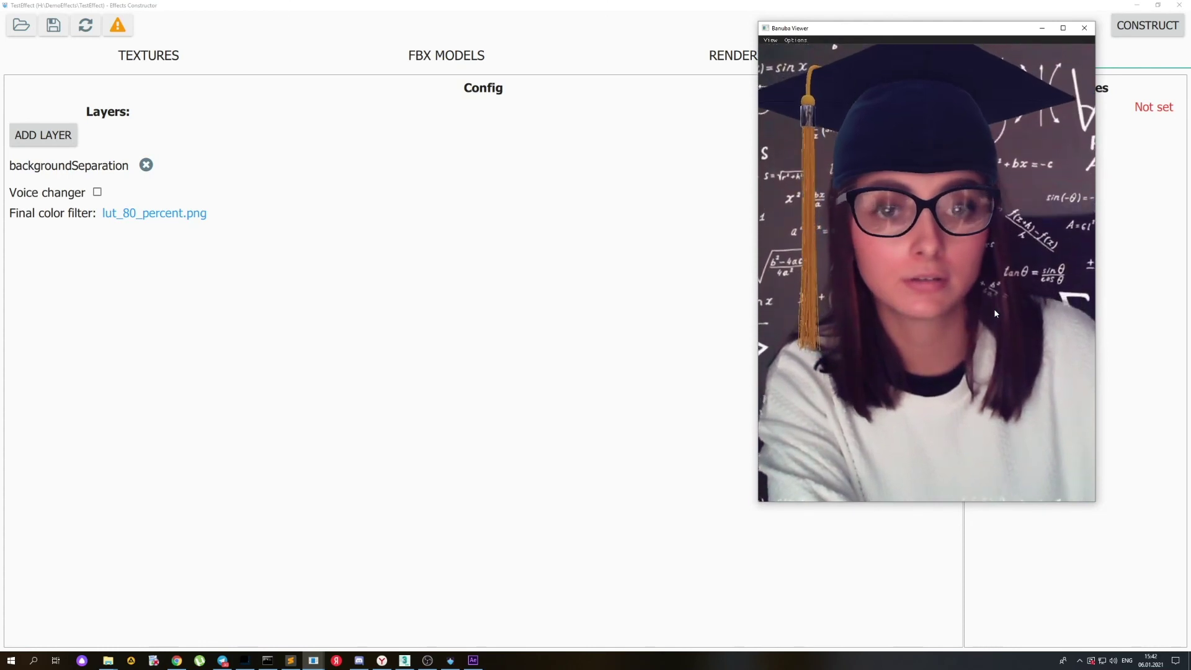
In Effects Constructor, add a foreground layer using bokeh.mp4 in RGB mode with a different blend, construct the effect and bring up Banuba Viewer
click(42, 137)
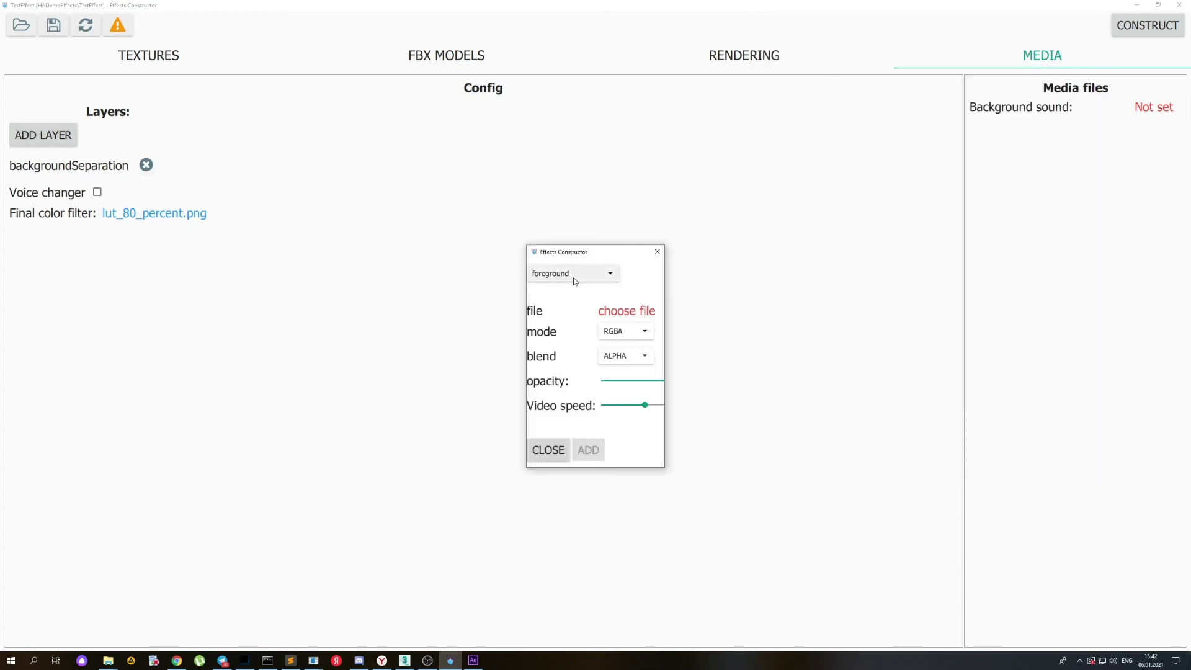
click(624, 312)
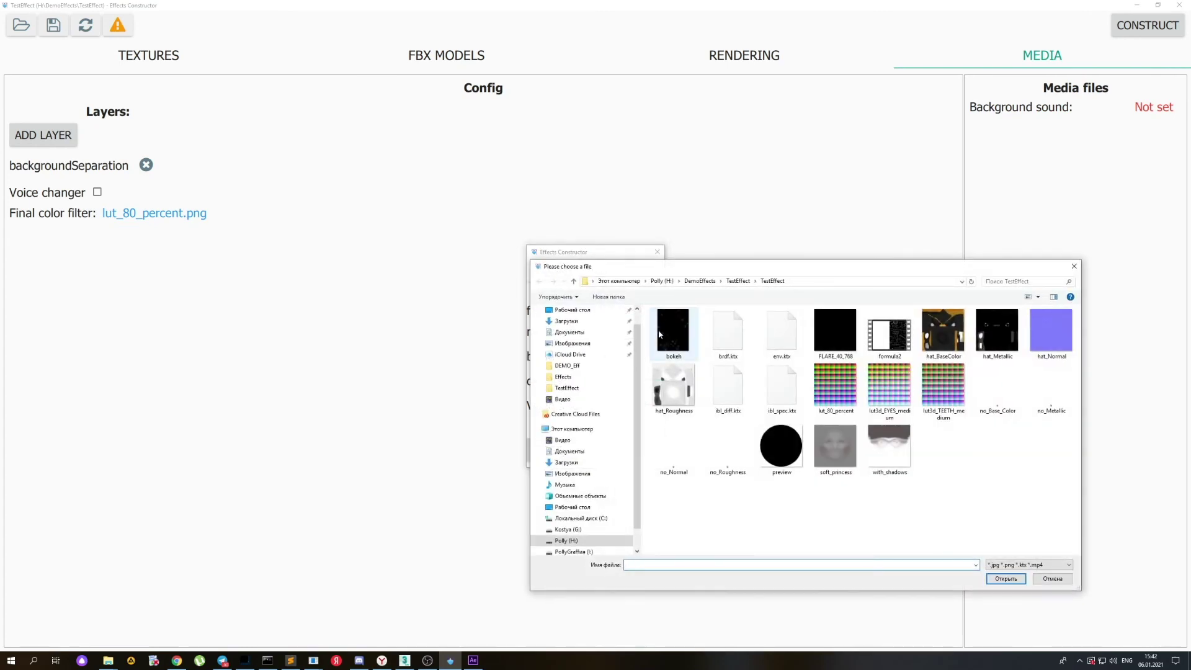
double_click(682, 338)
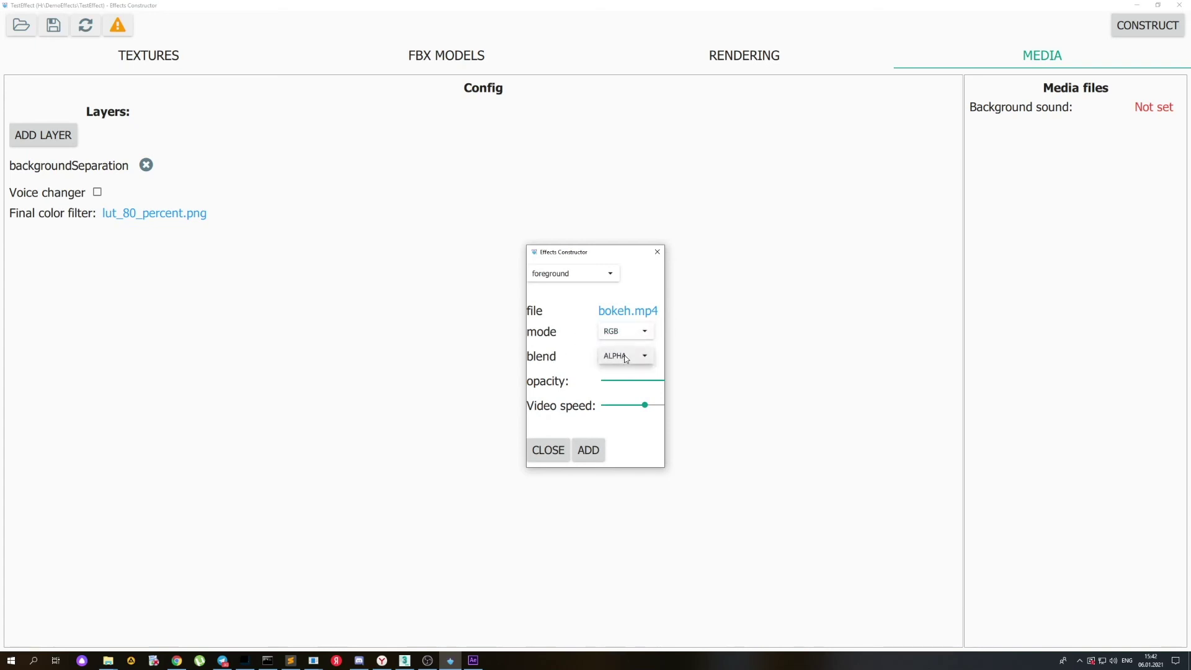
click(626, 358)
click(632, 343)
click(586, 450)
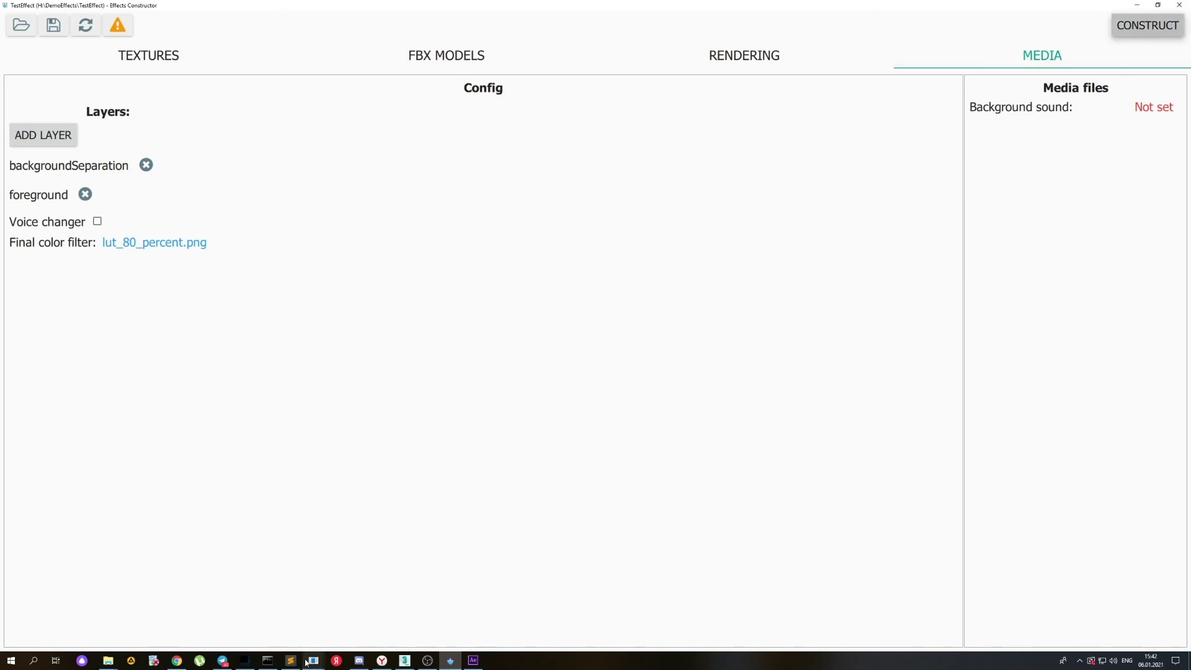
mouse_move(307, 661)
click(368, 615)
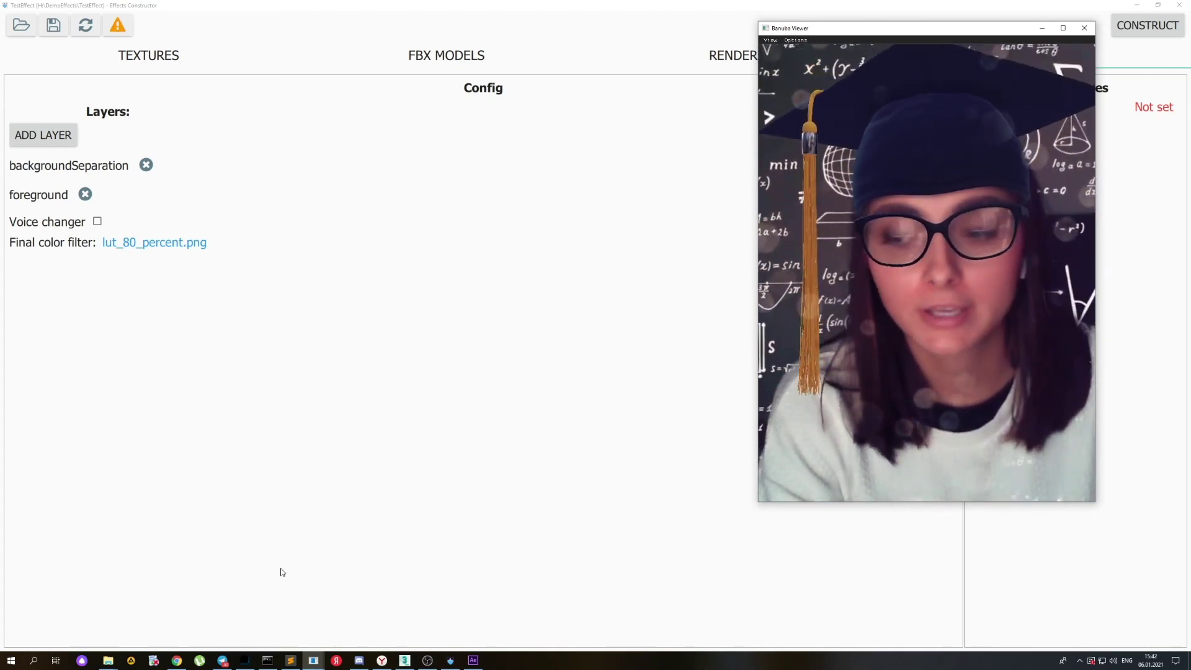
Locate the cfg file in the TestEffect folder in File Explorer and bring up cfg.toml in Sublime Text
mouse_move(107, 660)
click(78, 617)
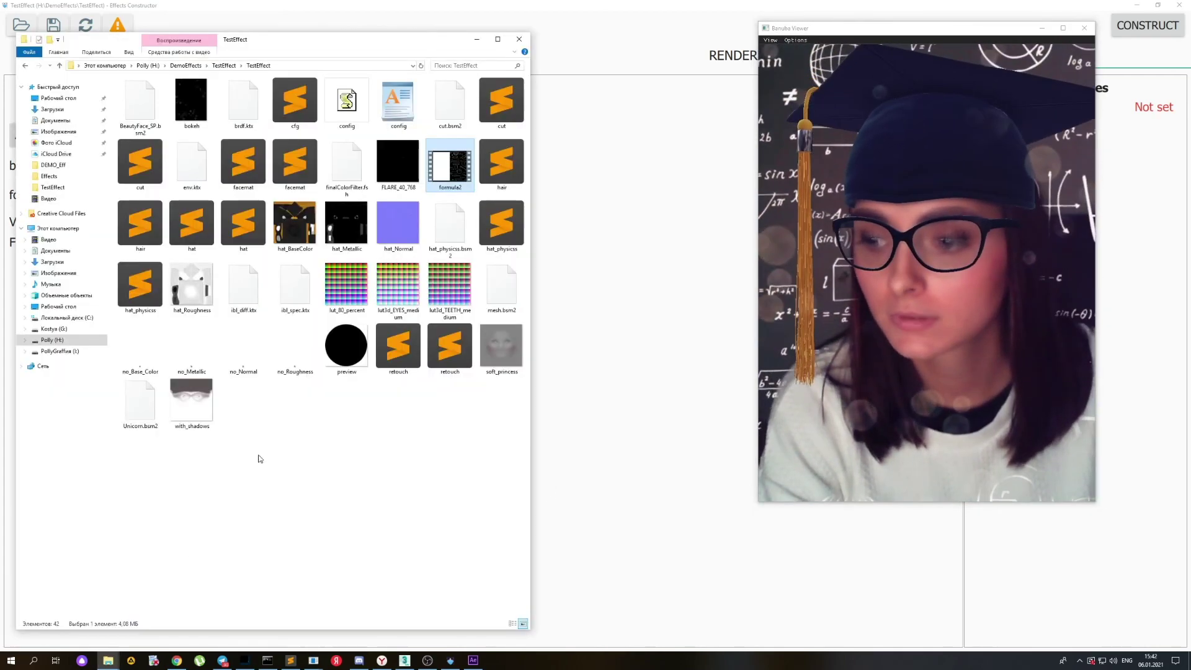
click(296, 118)
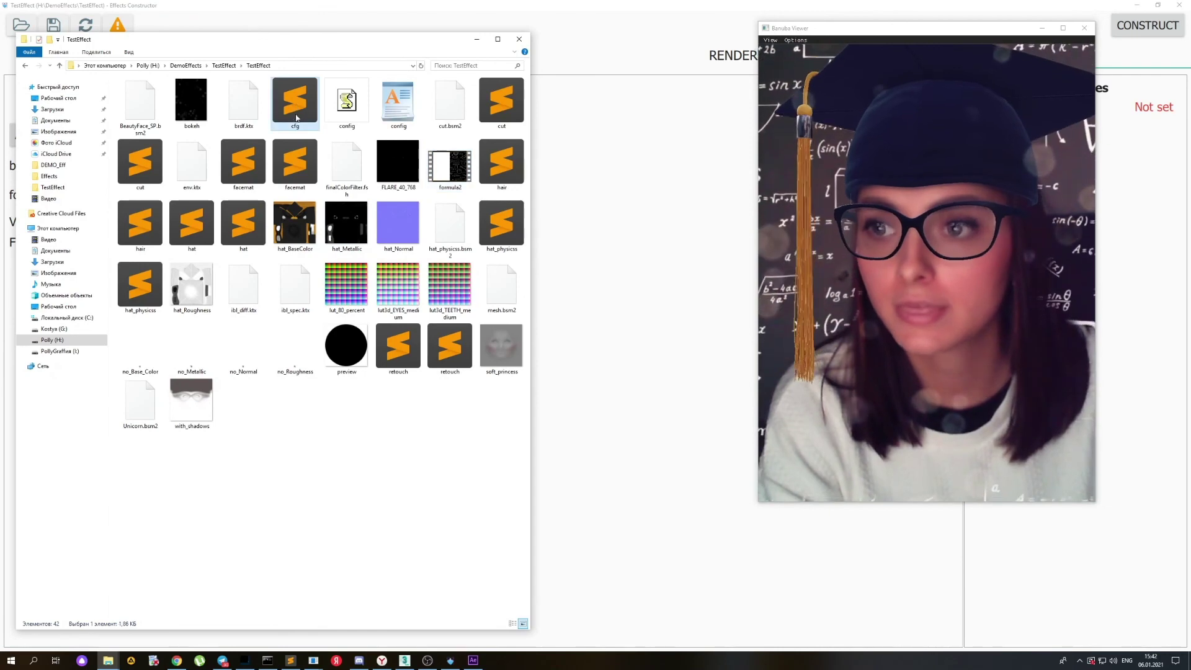
click(294, 663)
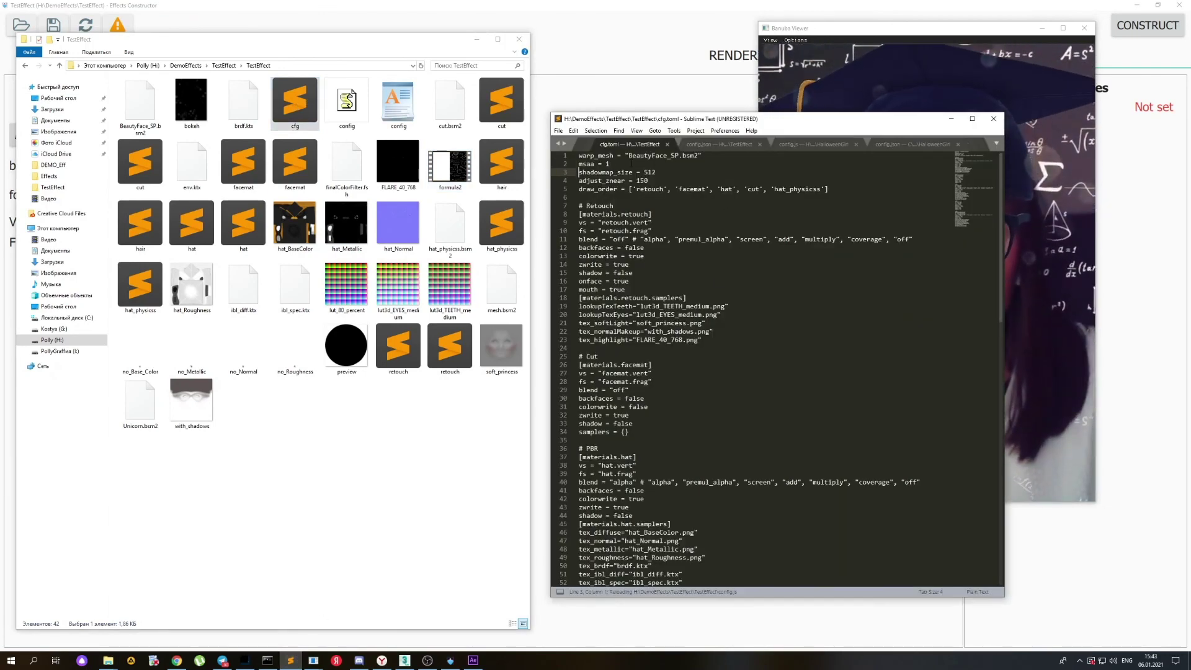
Set msaa to 10 in cfg.toml, save the file and switch to Banuba Viewer to check the effect
click(557, 167)
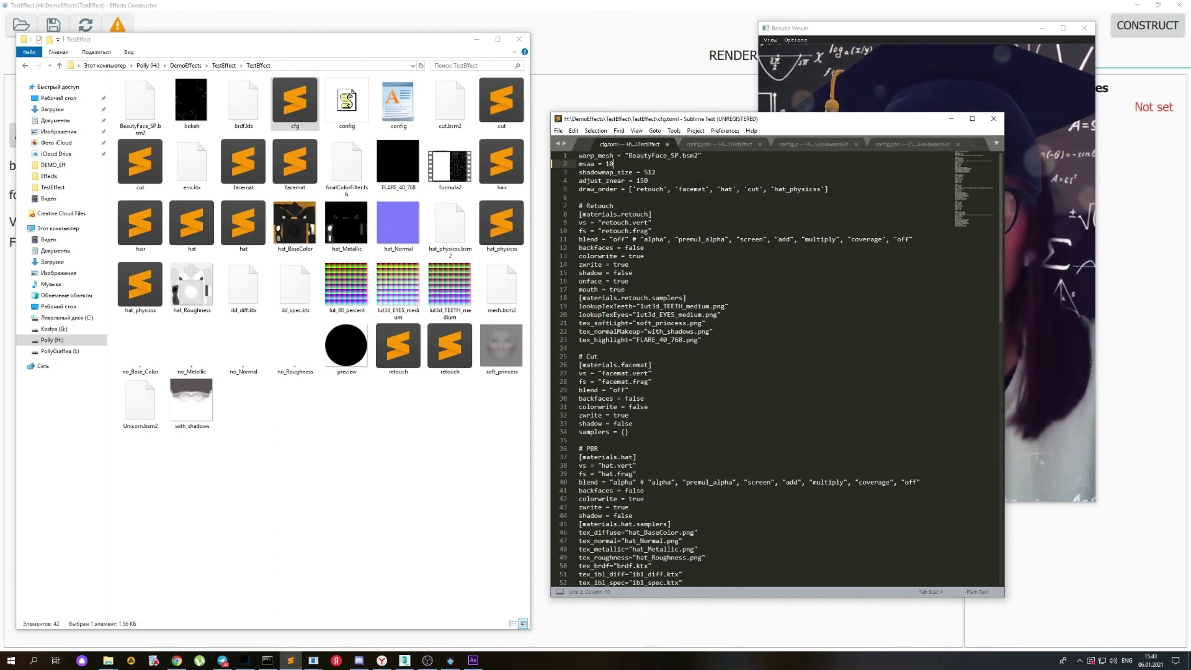
key(ctrl+s)
click(1017, 177)
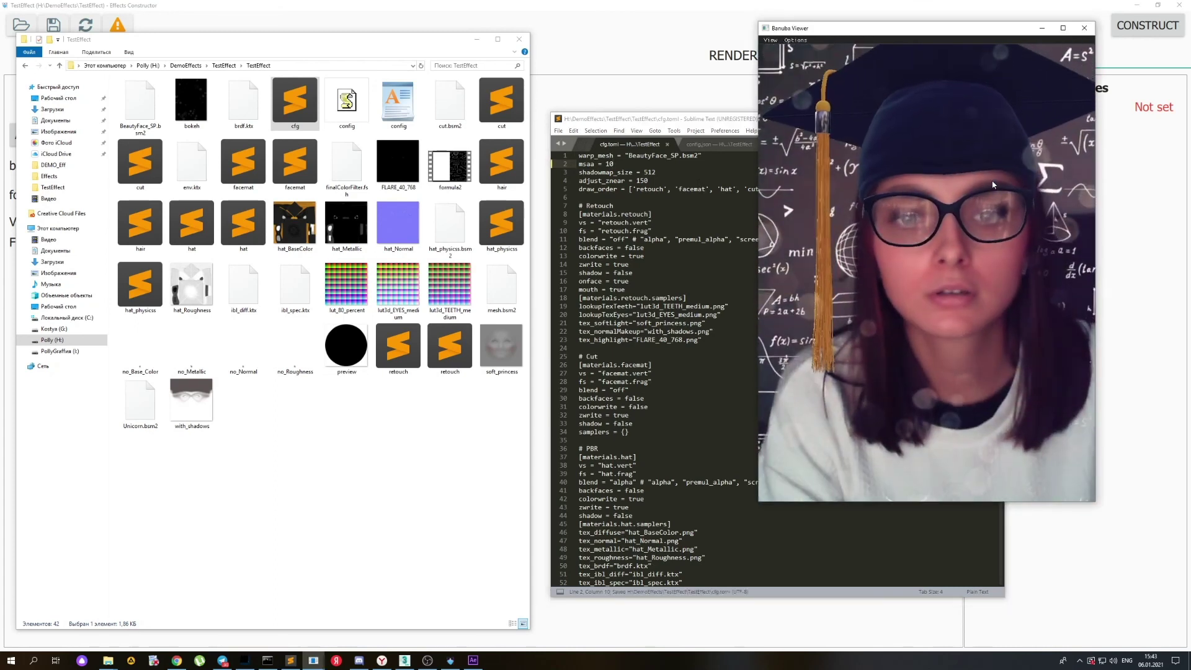